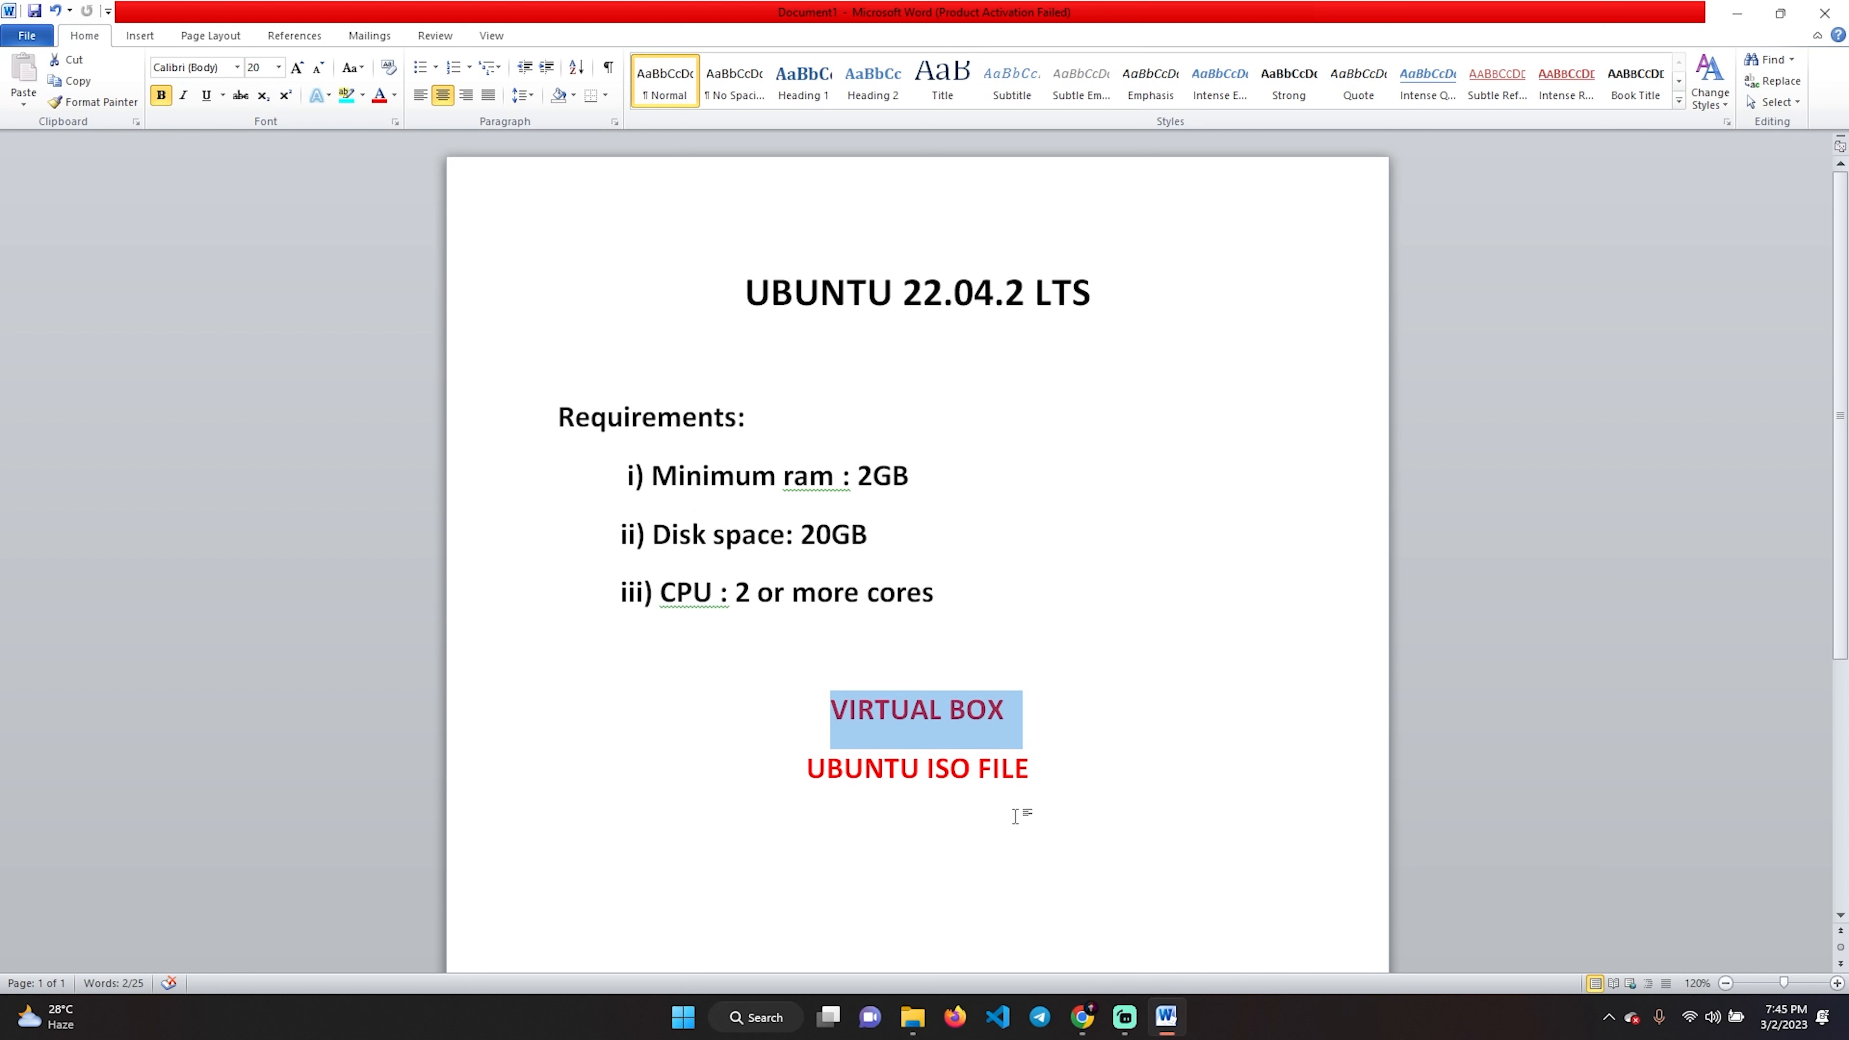
left_click(1019, 814)
left_click_drag(772, 761, 1011, 767)
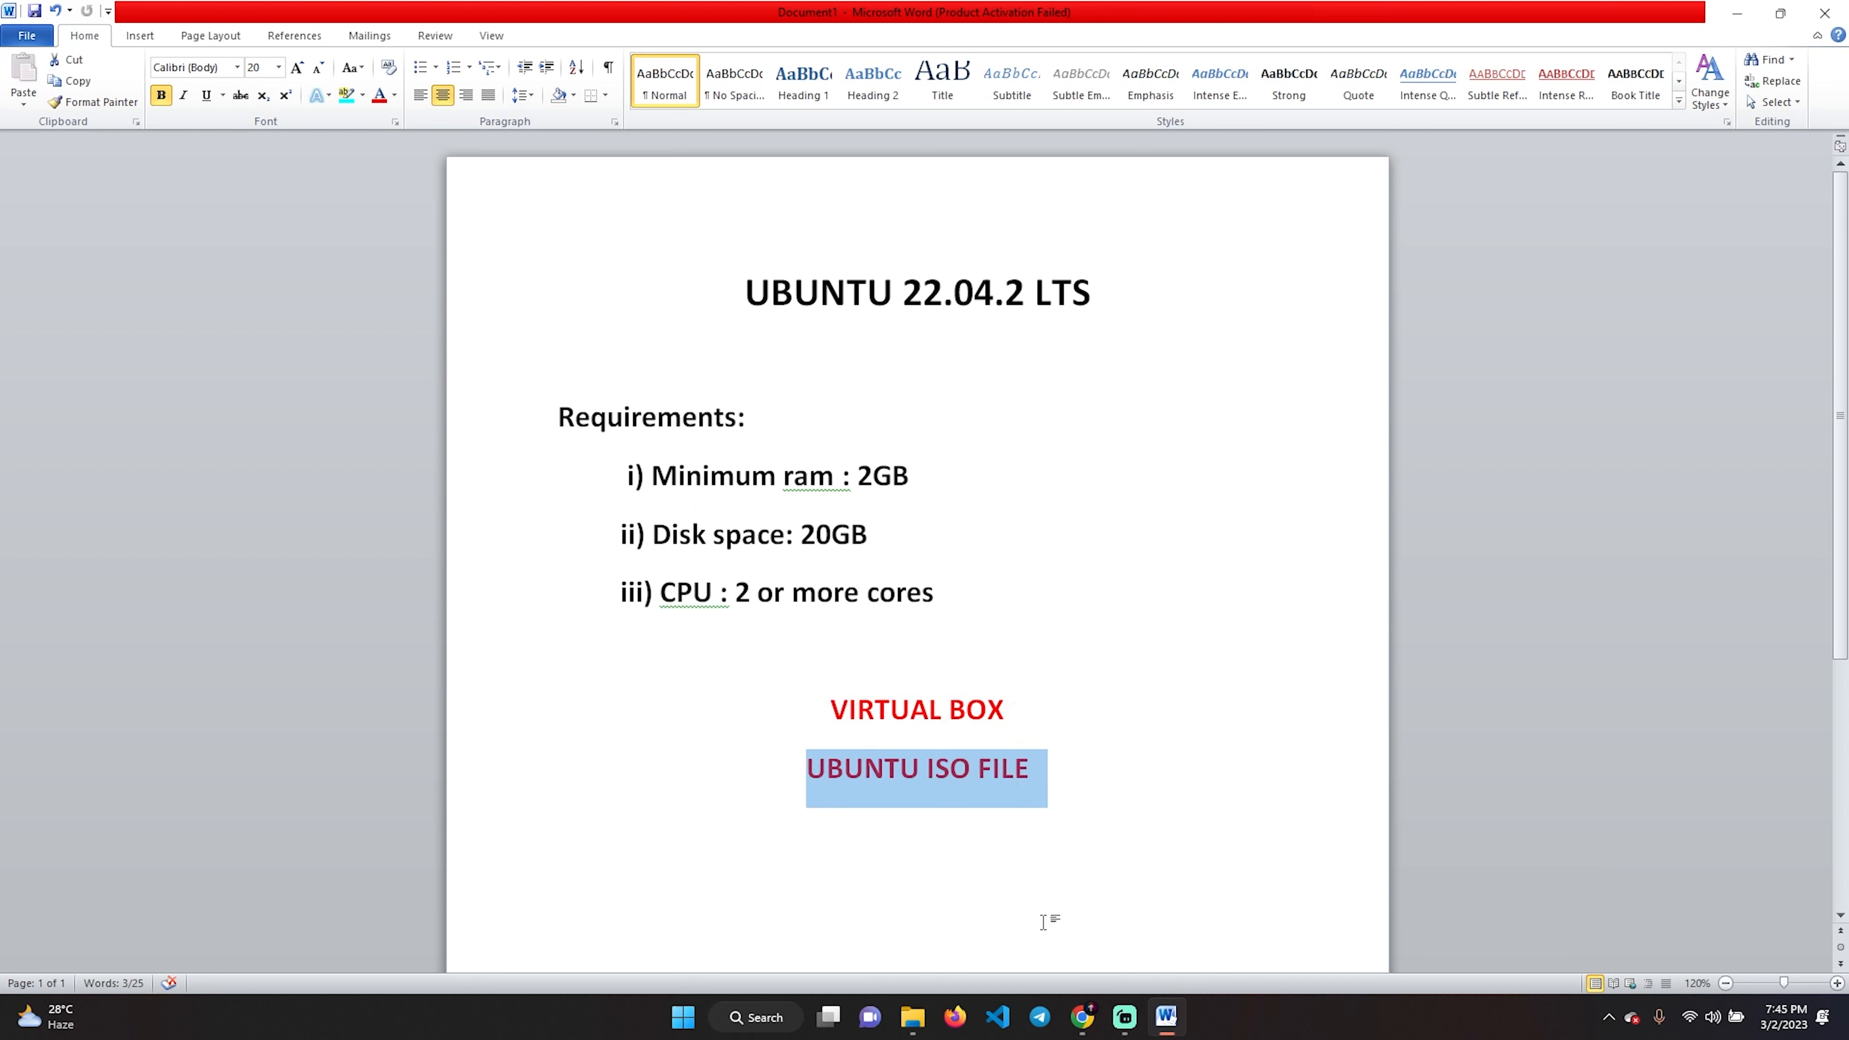
Step: Switch to Chrome, search Google for "ubuntu download" and open the Download Ubuntu Desktop result
left_click(1088, 1026)
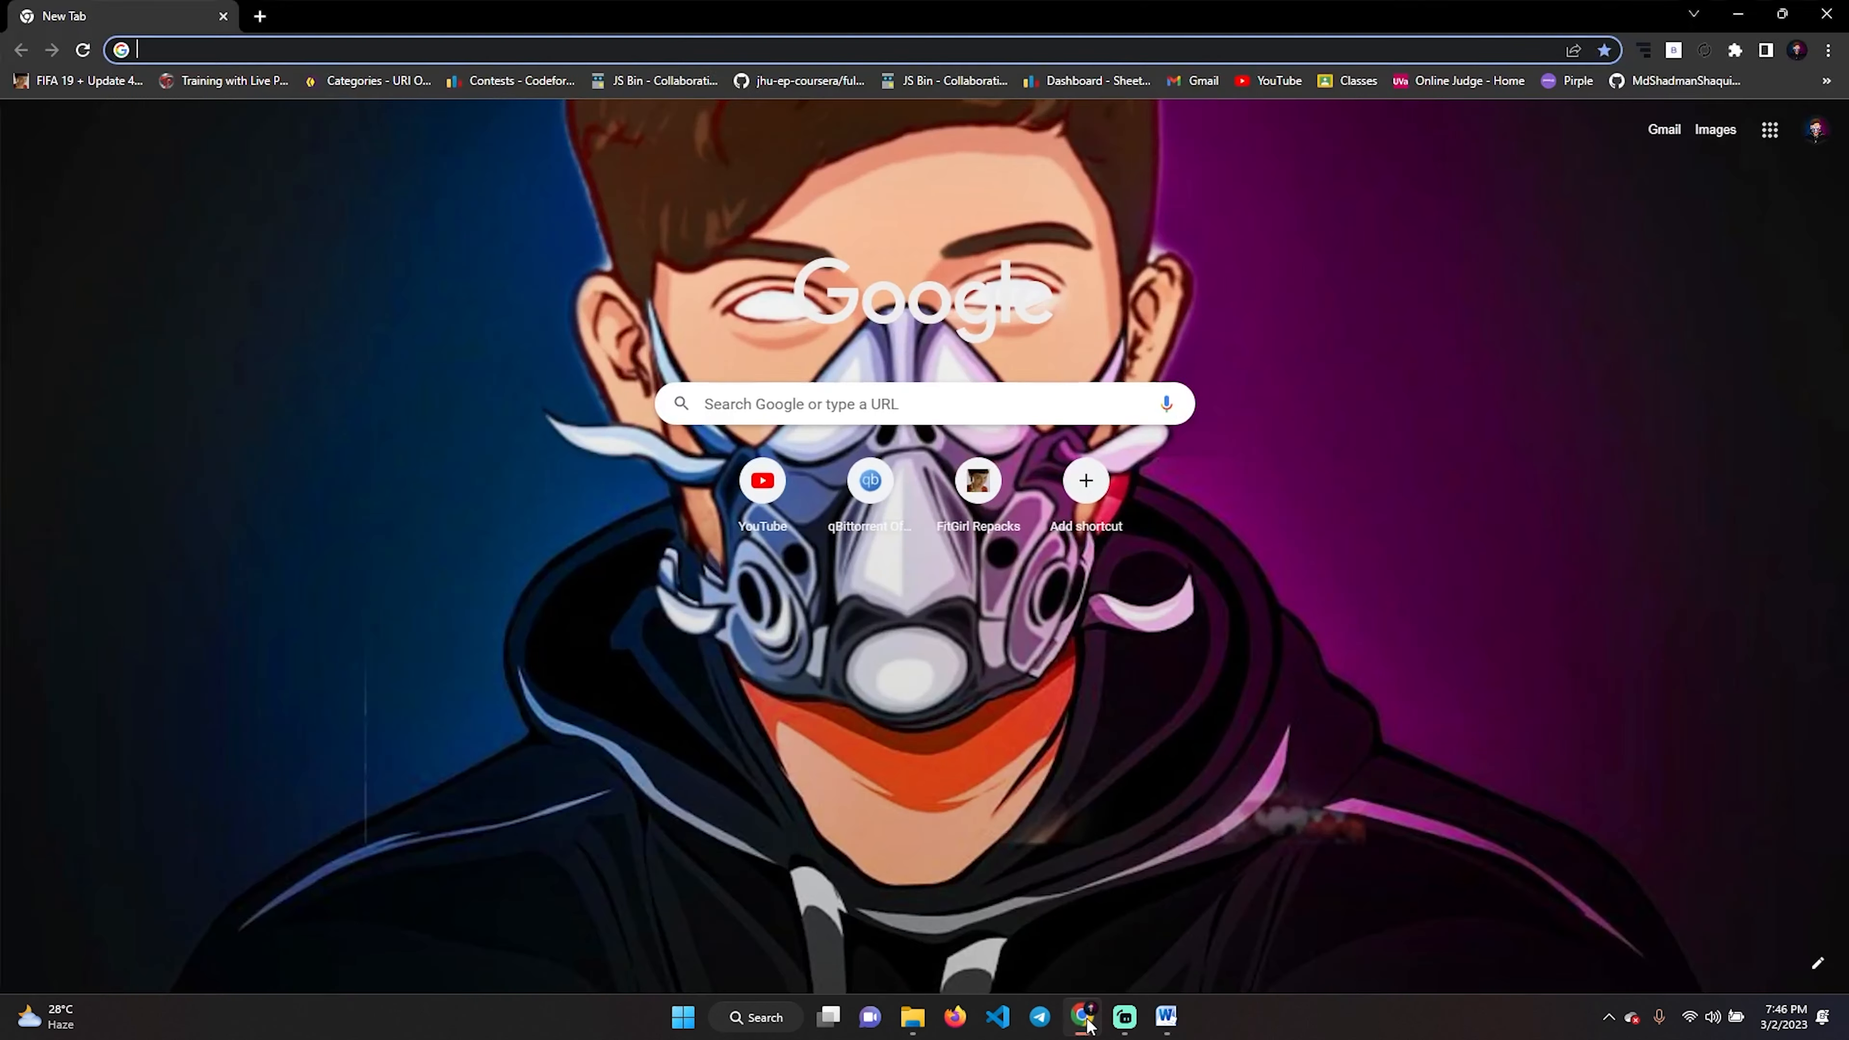
left_click(837, 402)
type("ubuntu")
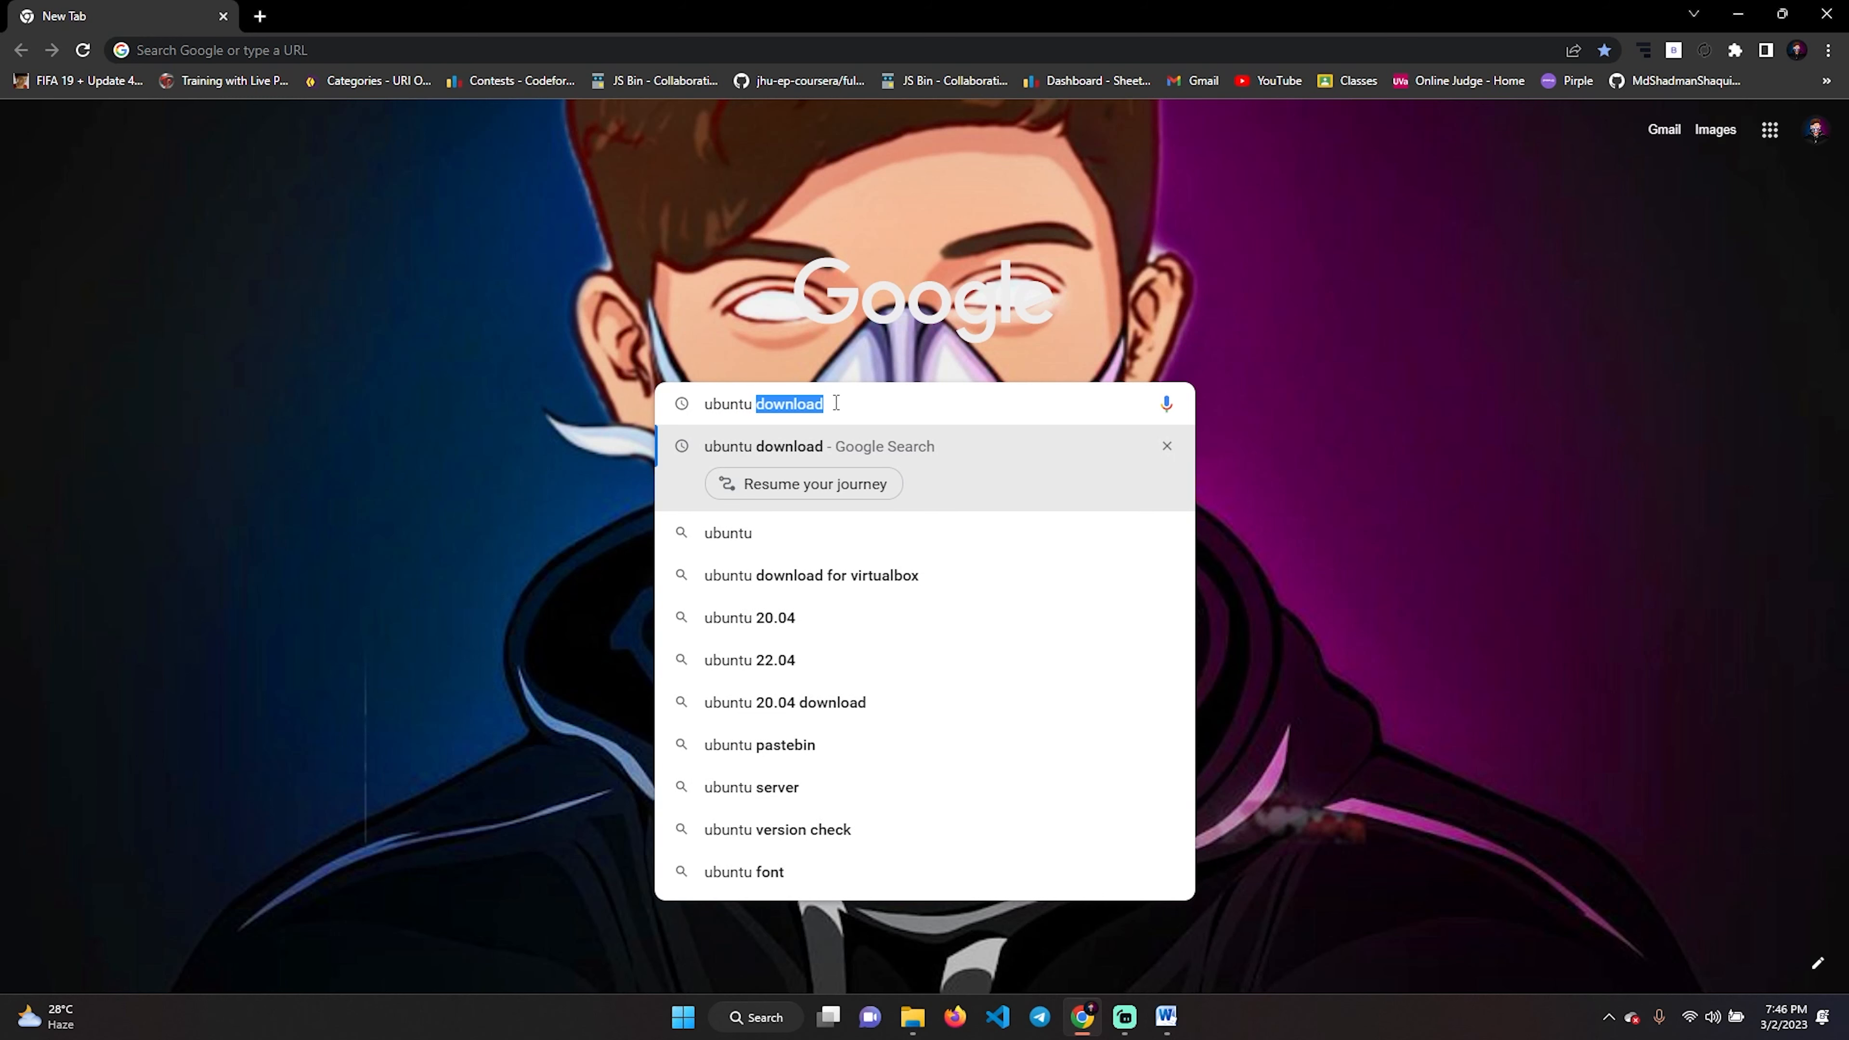
type(" download")
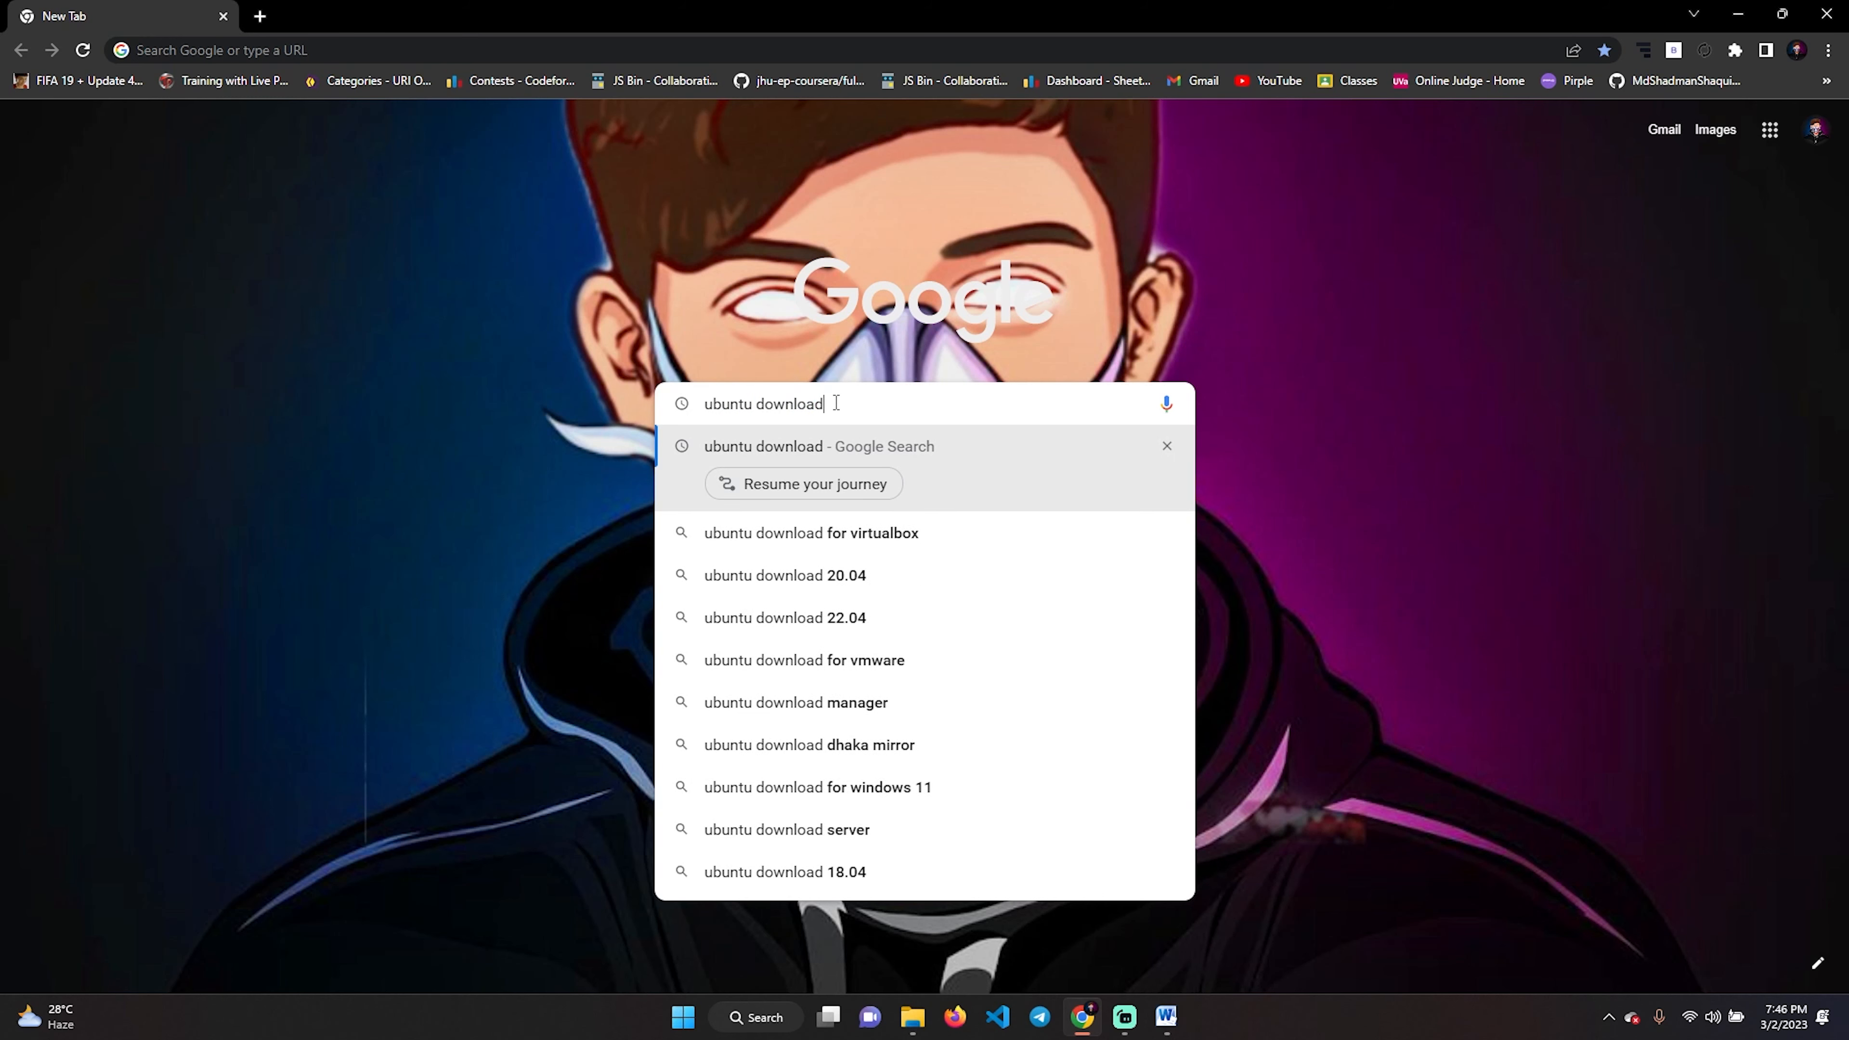
key("Return")
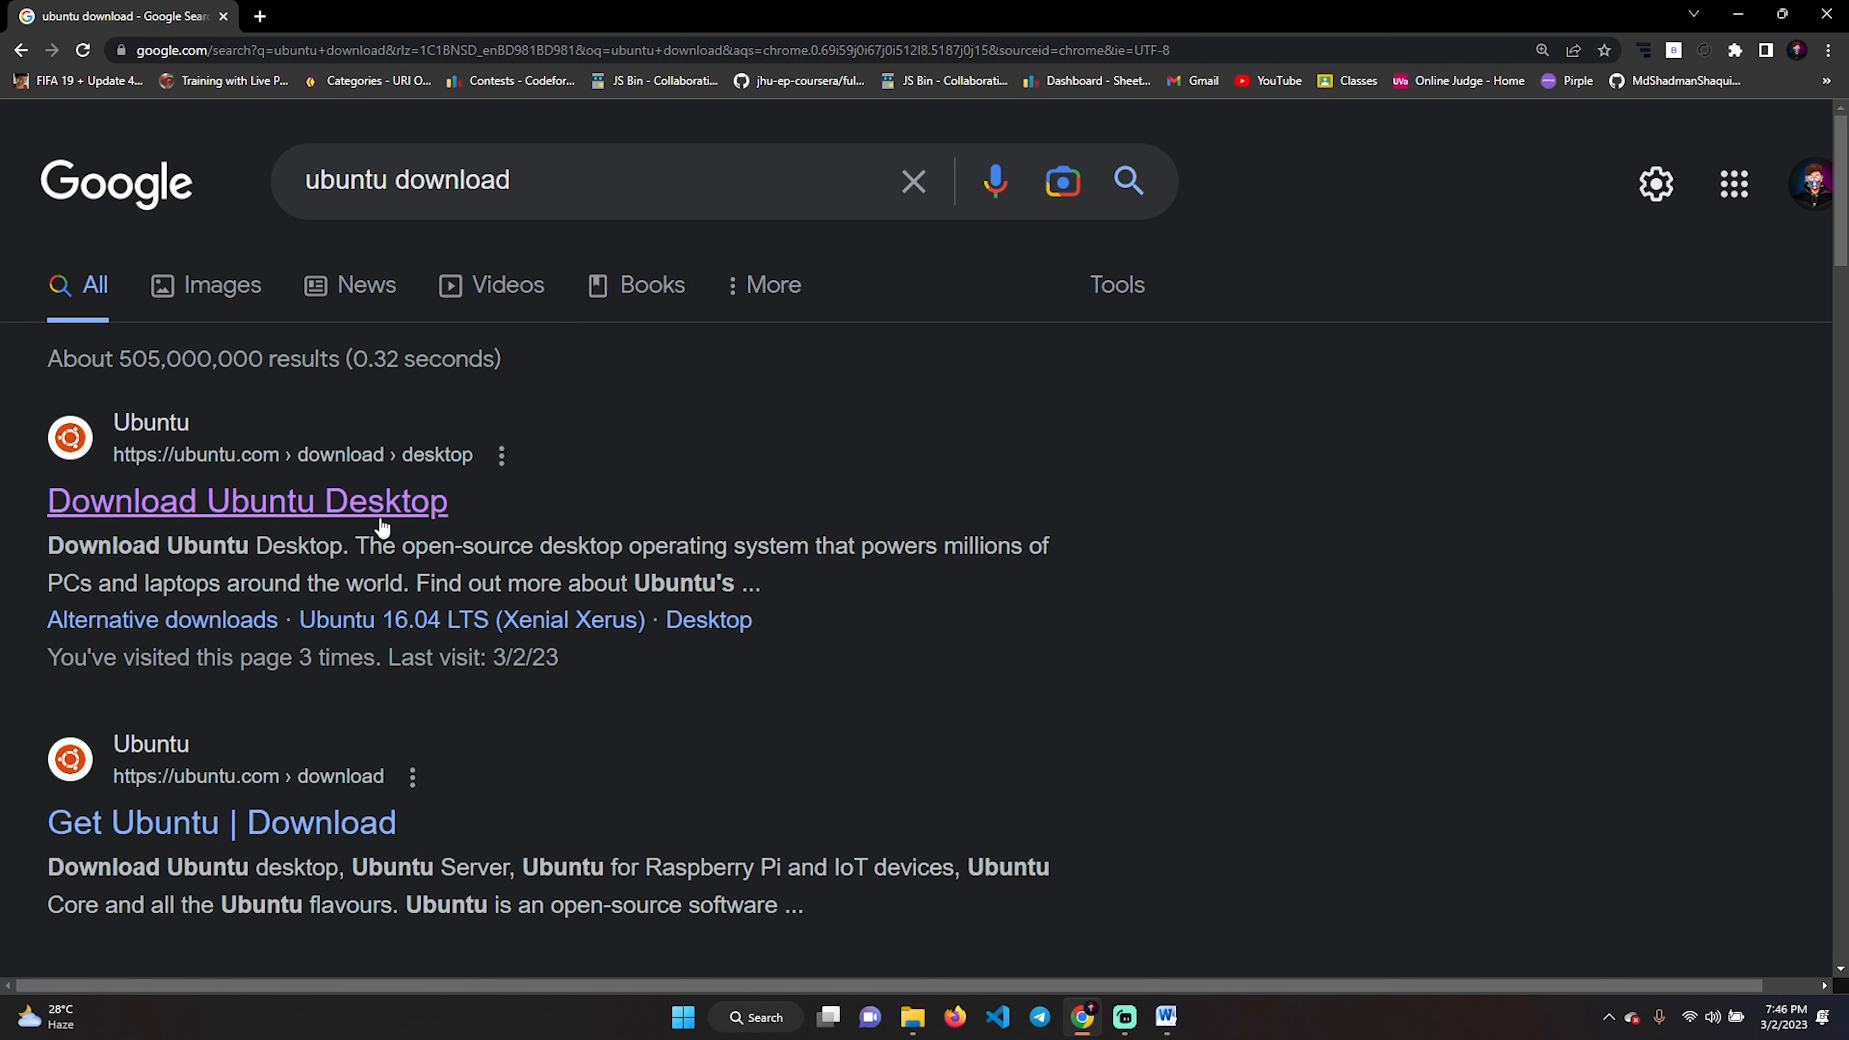
left_click(223, 510)
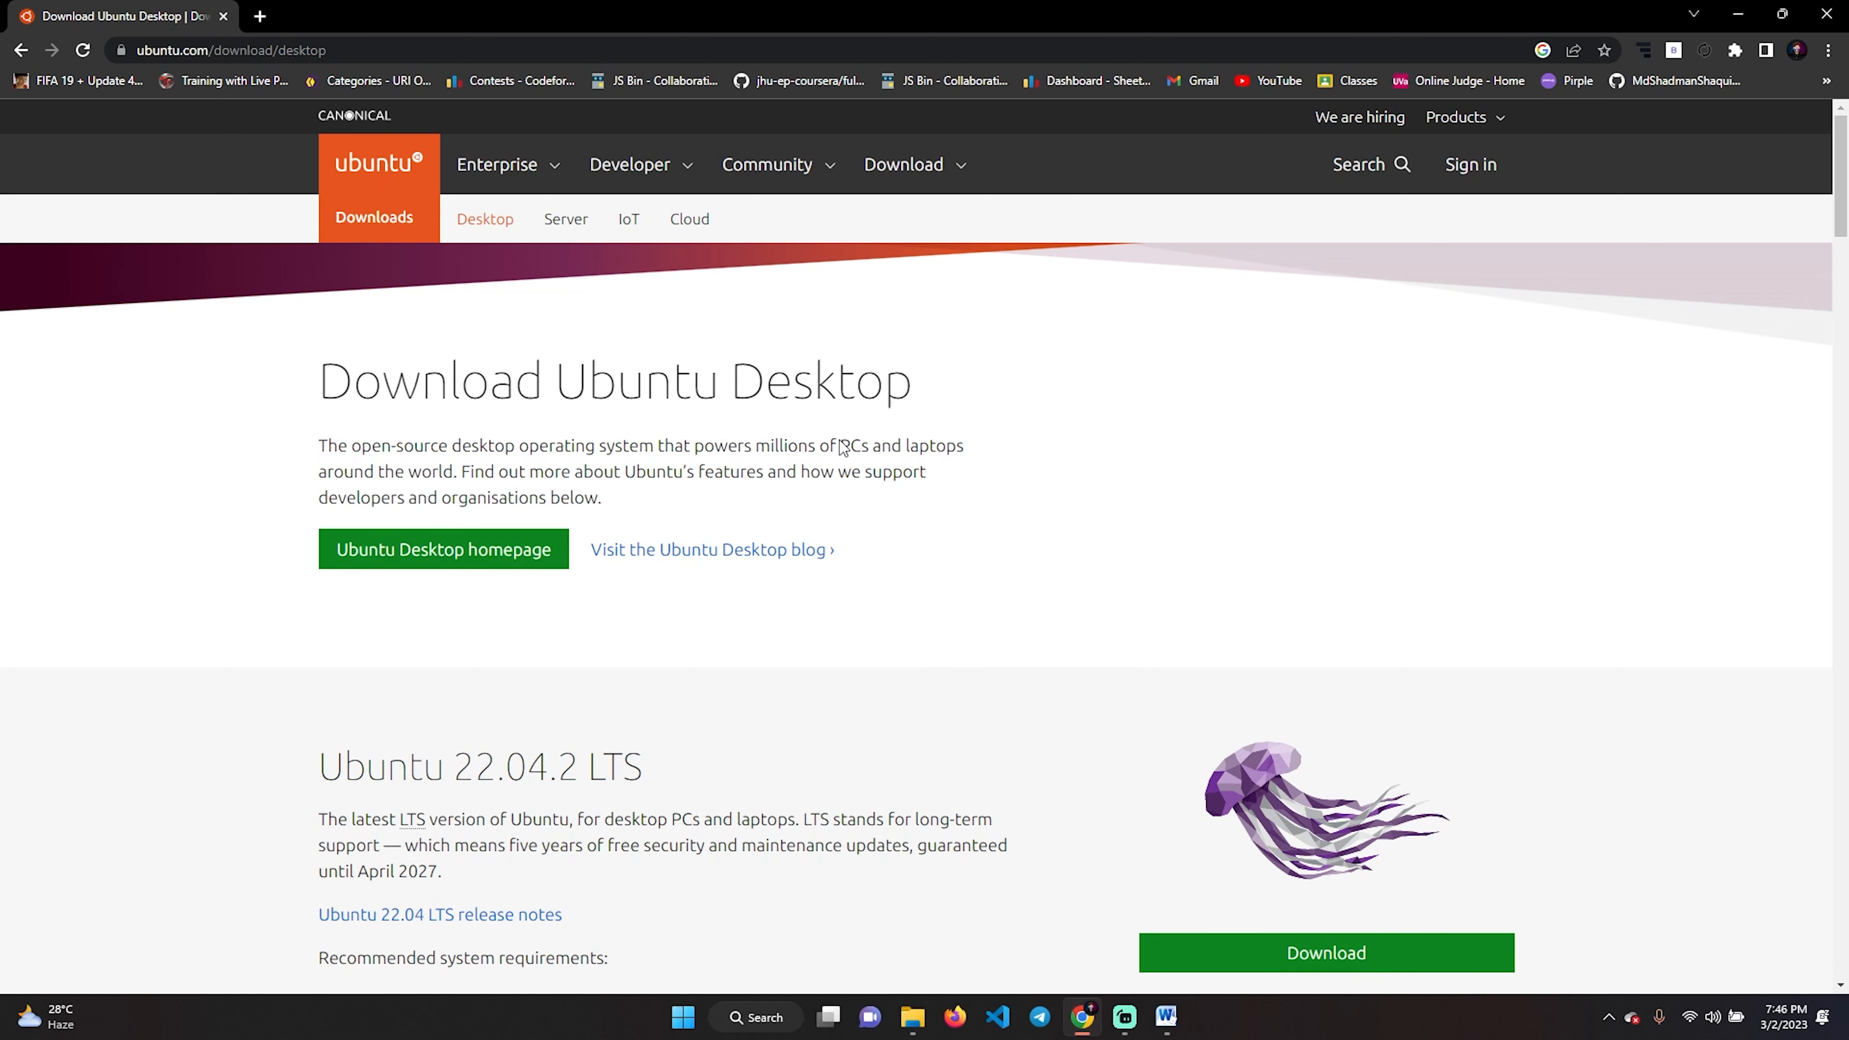
Step: Download the Ubuntu 22.04.2 LTS desktop image from the Ubuntu download page
scroll(512, 707, "down", 1)
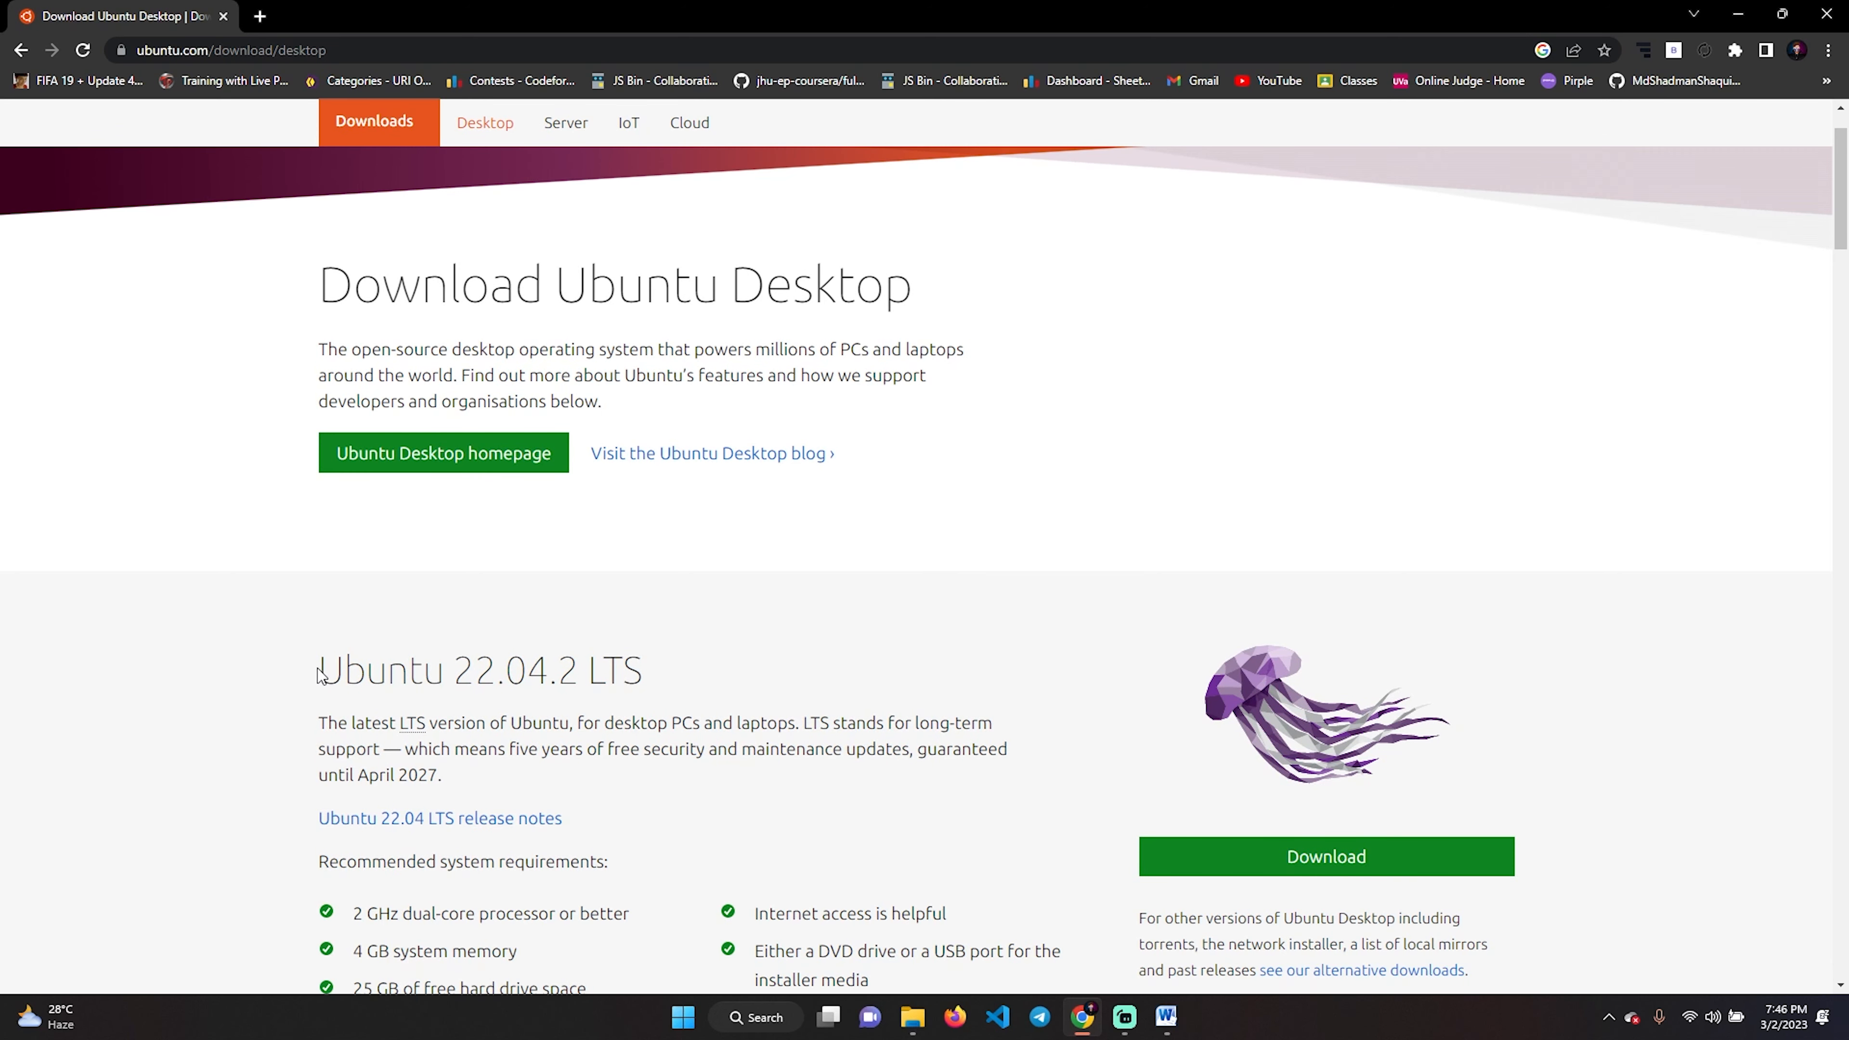
left_click_drag(320, 674, 675, 688)
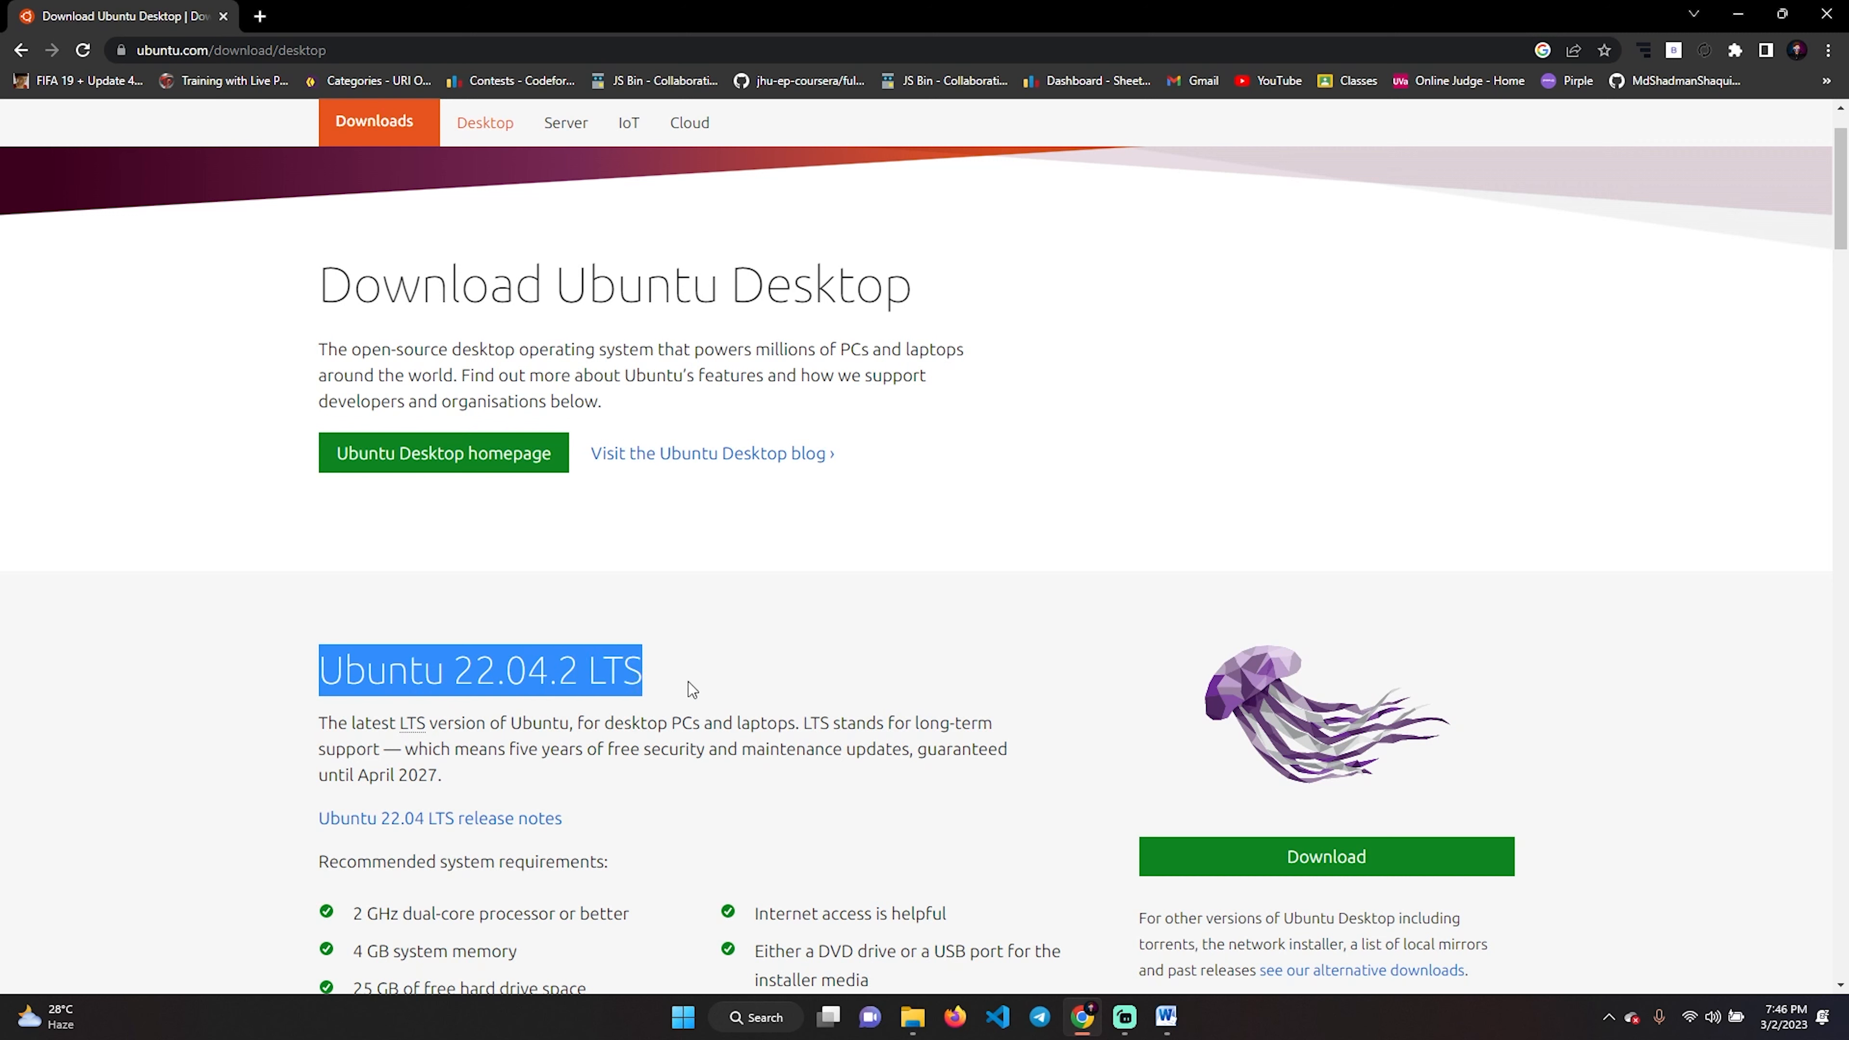
left_click(775, 679)
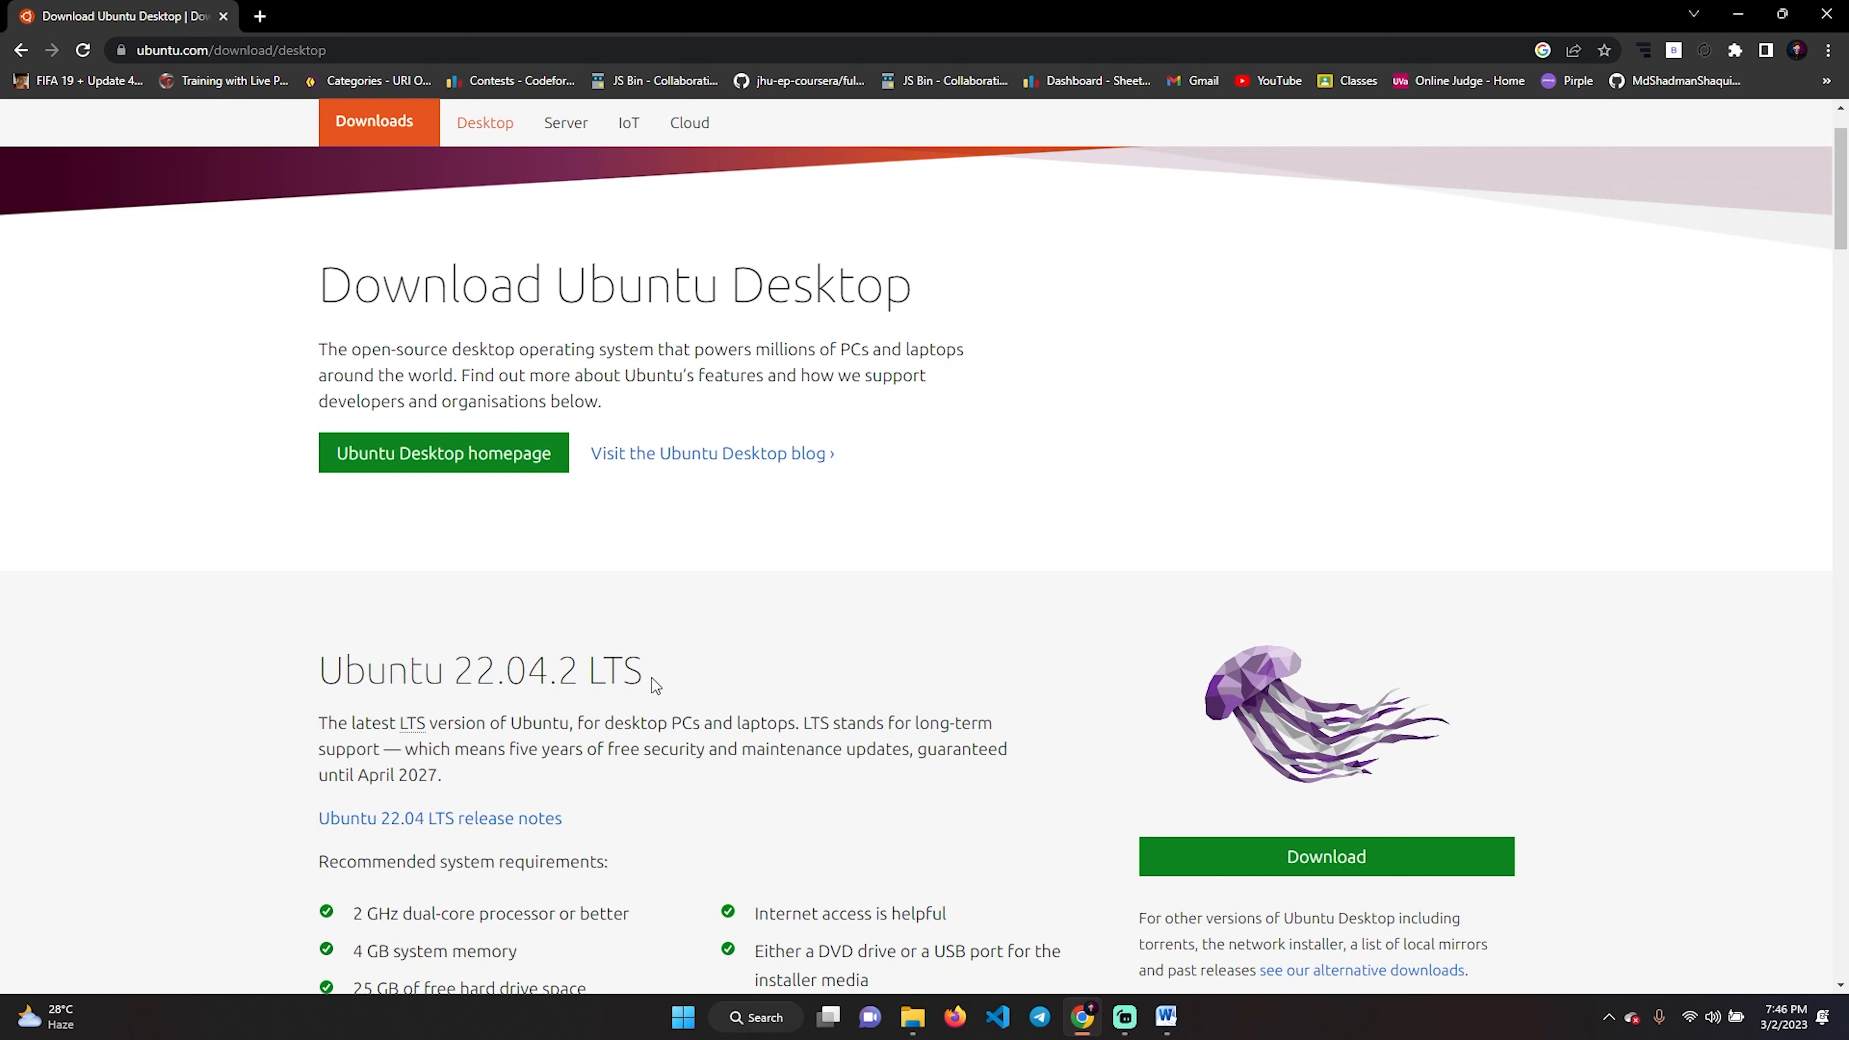
left_click_drag(651, 681, 317, 681)
scroll(1201, 754, "down", 1)
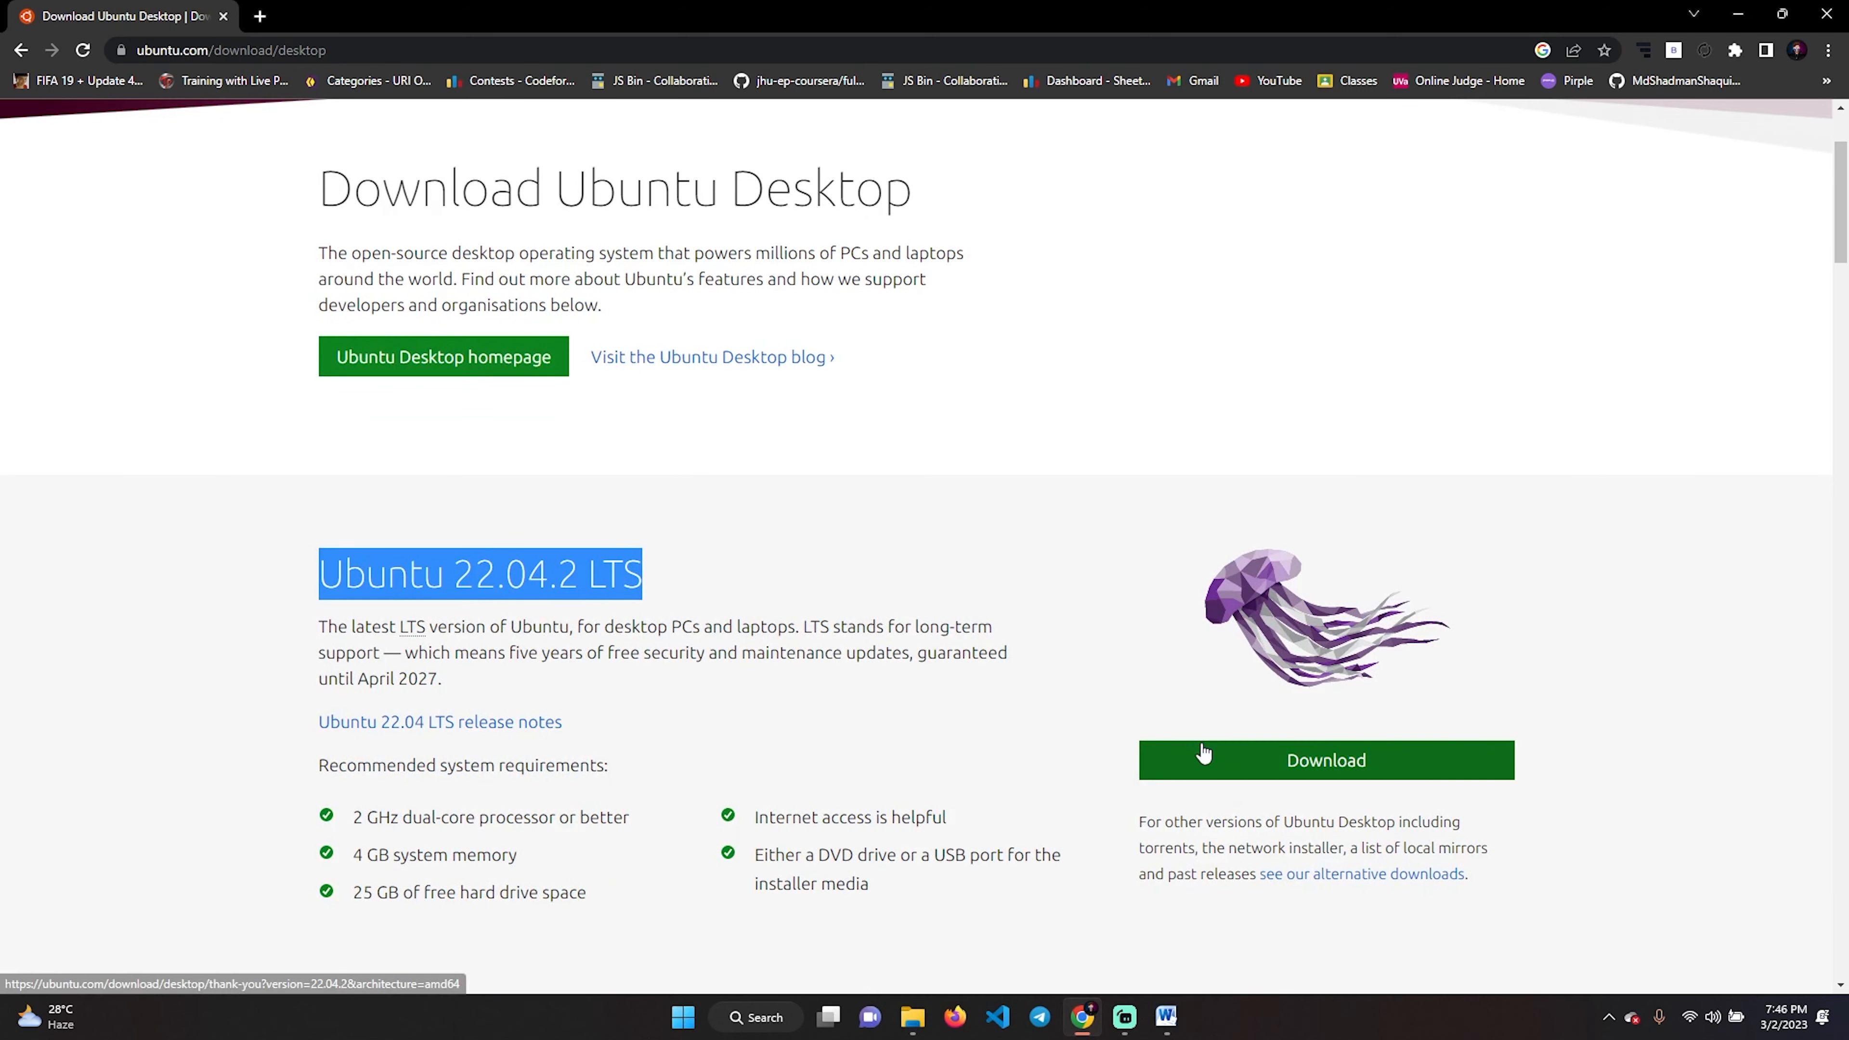
left_click(1342, 771)
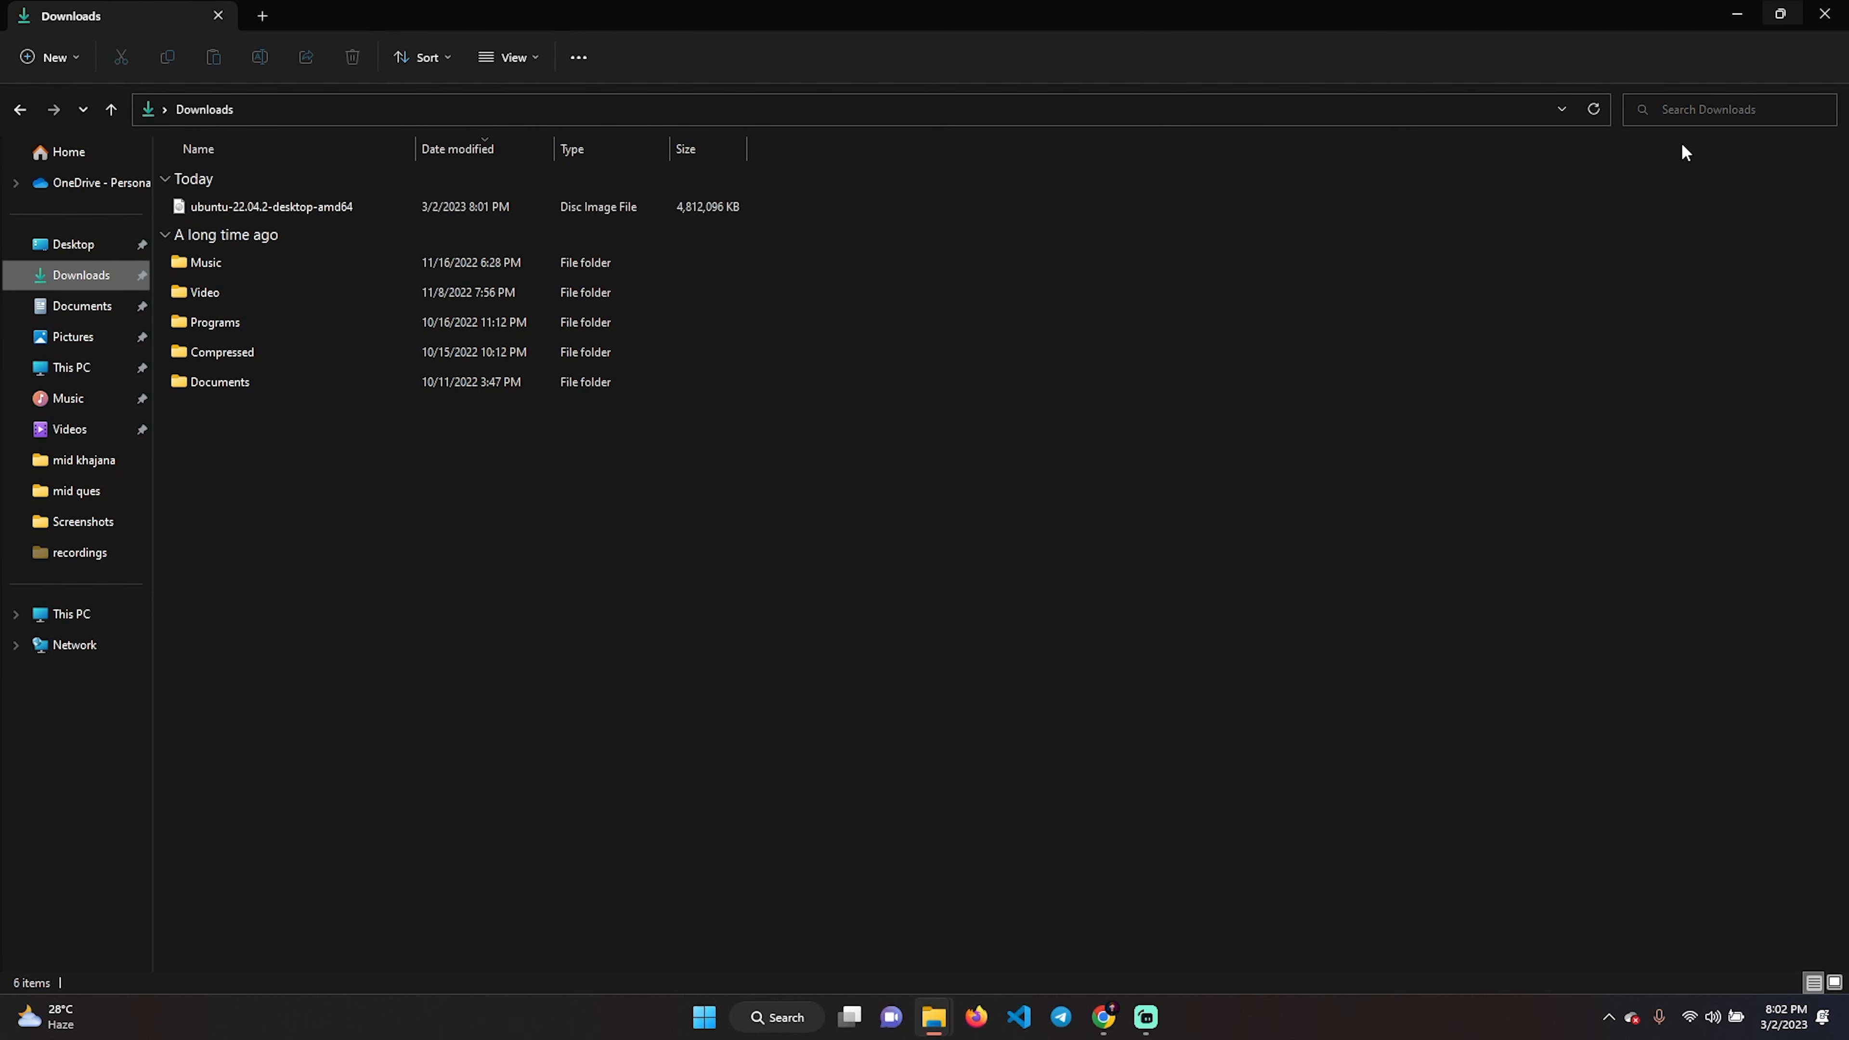
Step: Minimize the Downloads folder window and launch Oracle VM VirtualBox from the desktop
left_click(1737, 15)
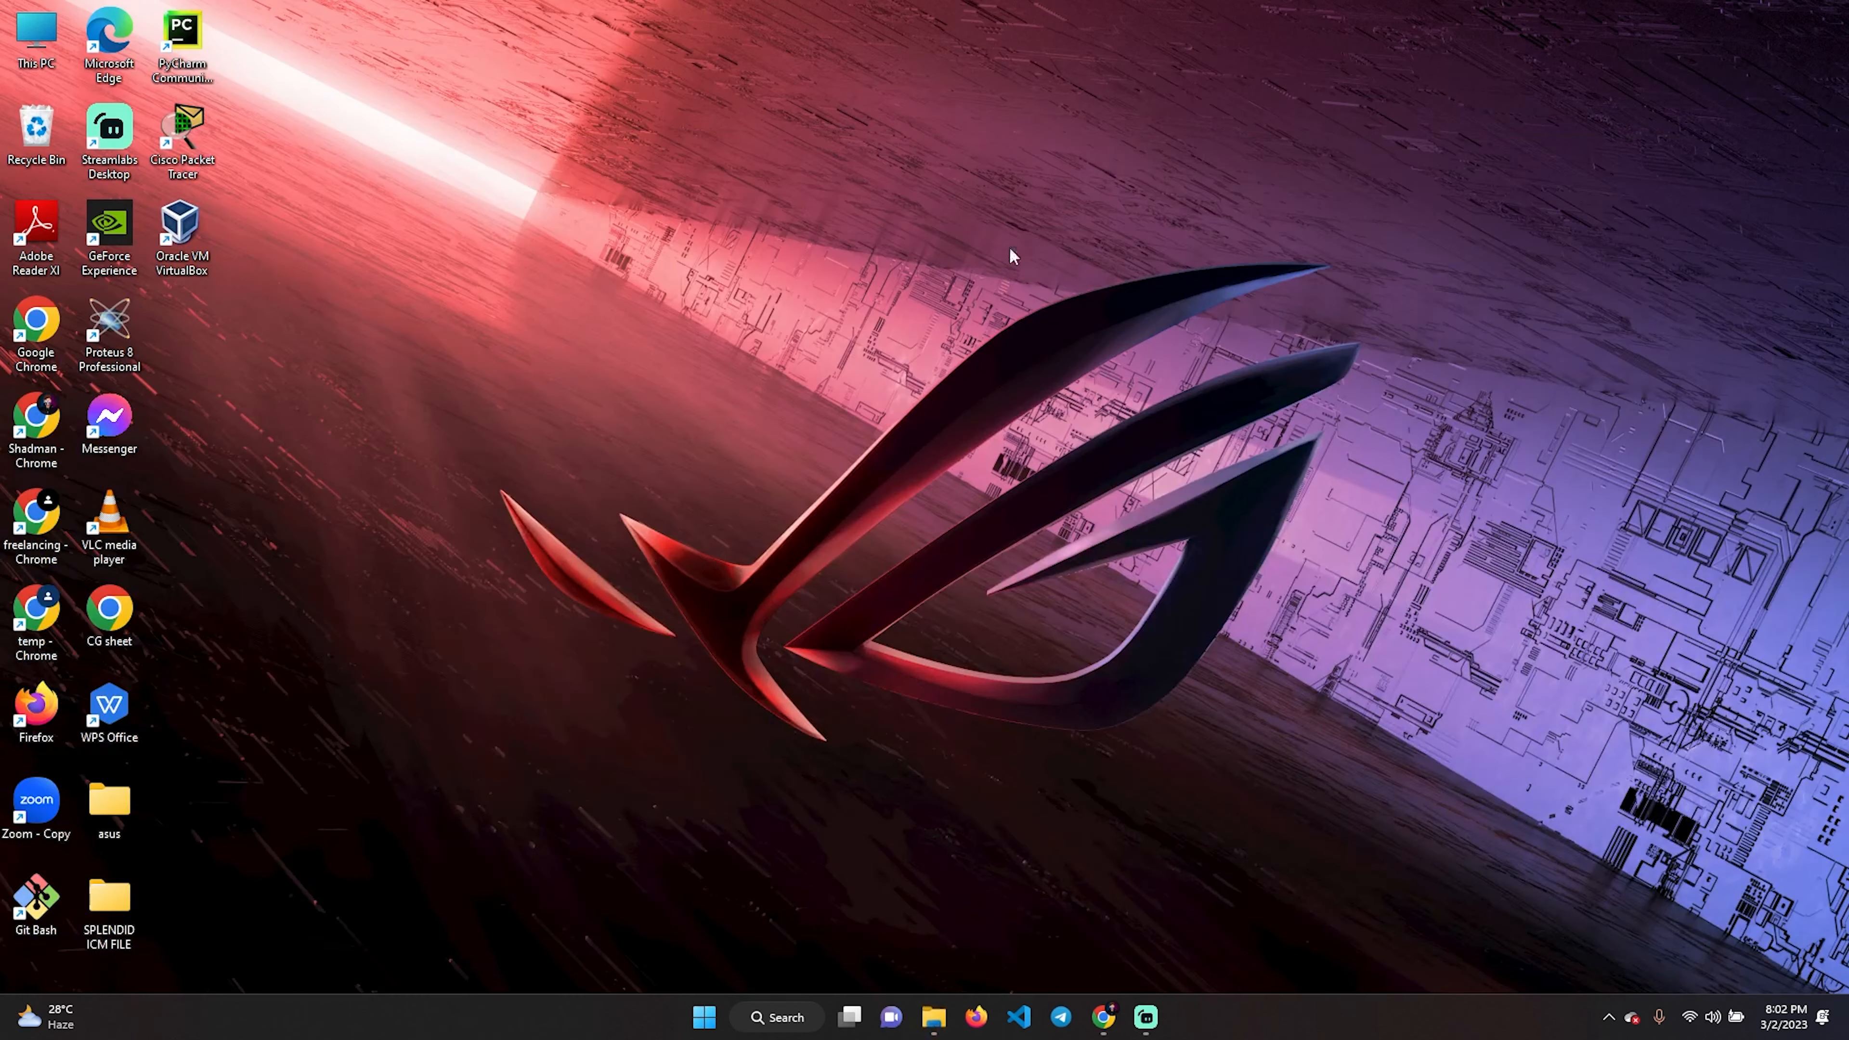
left_click(182, 217)
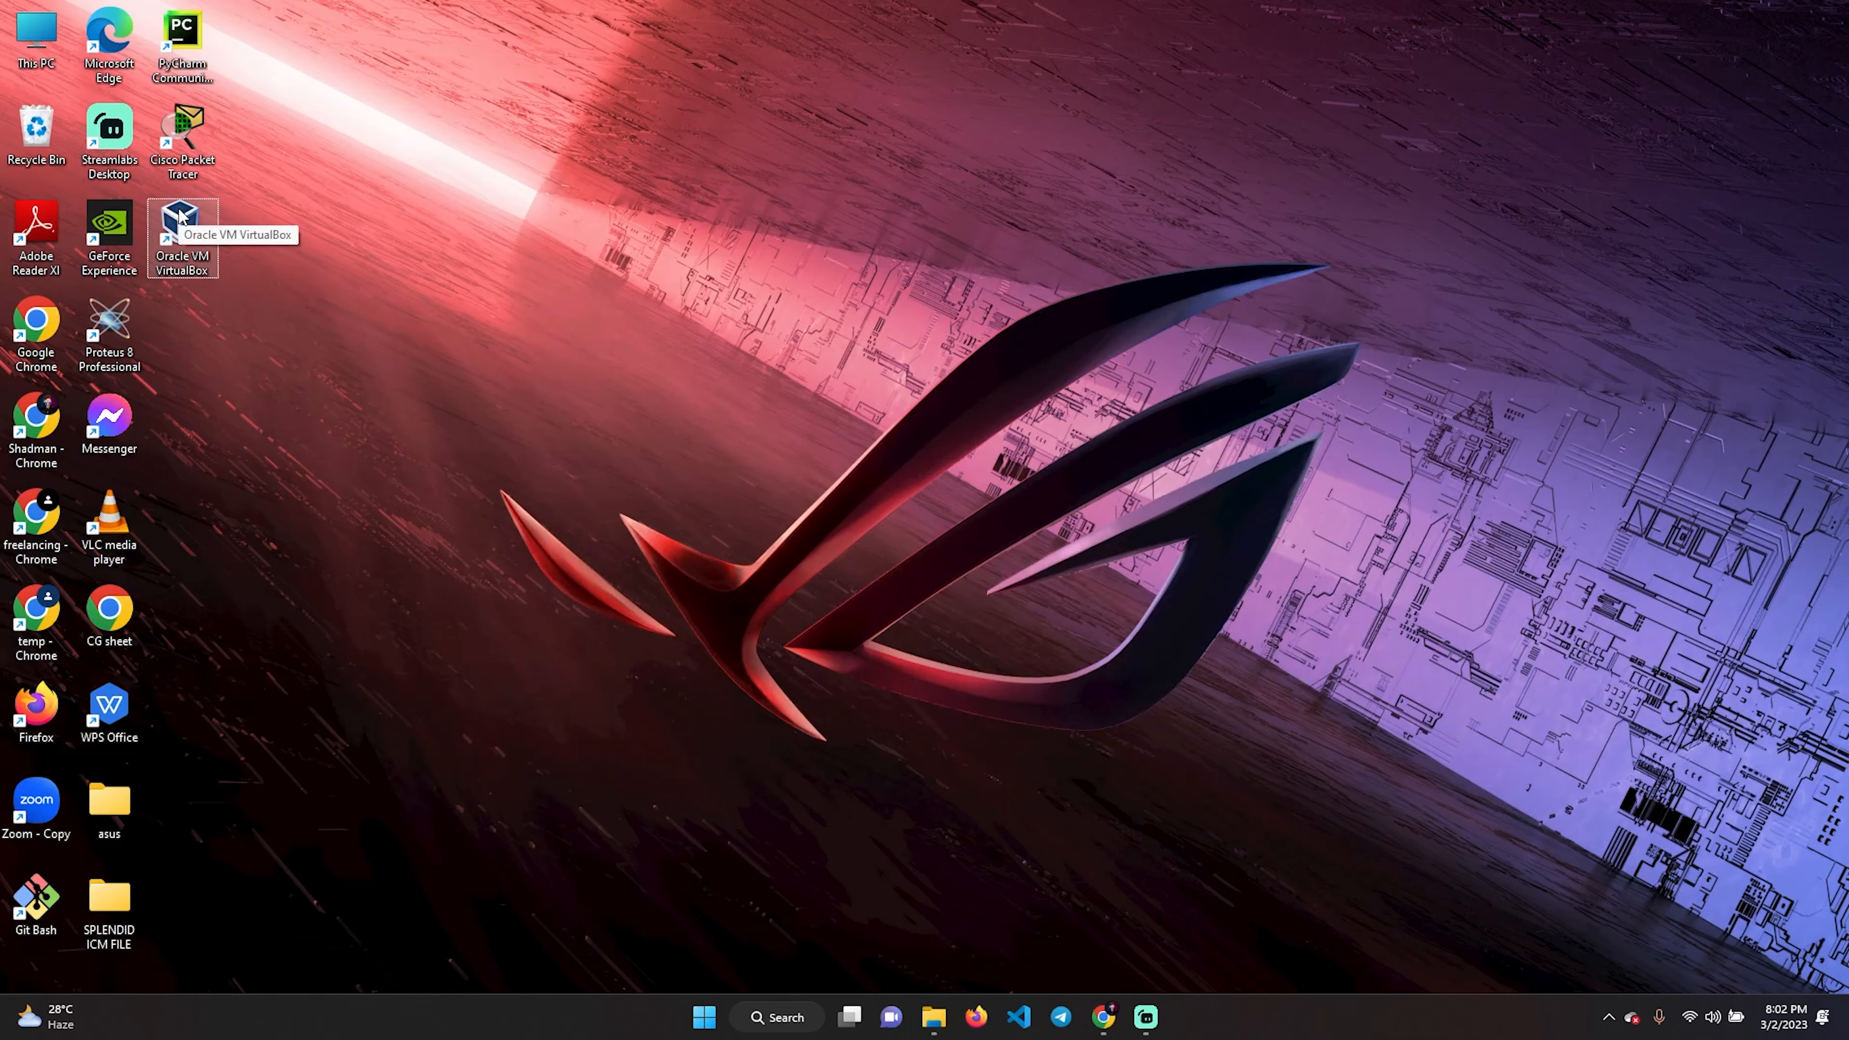
double_click(181, 216)
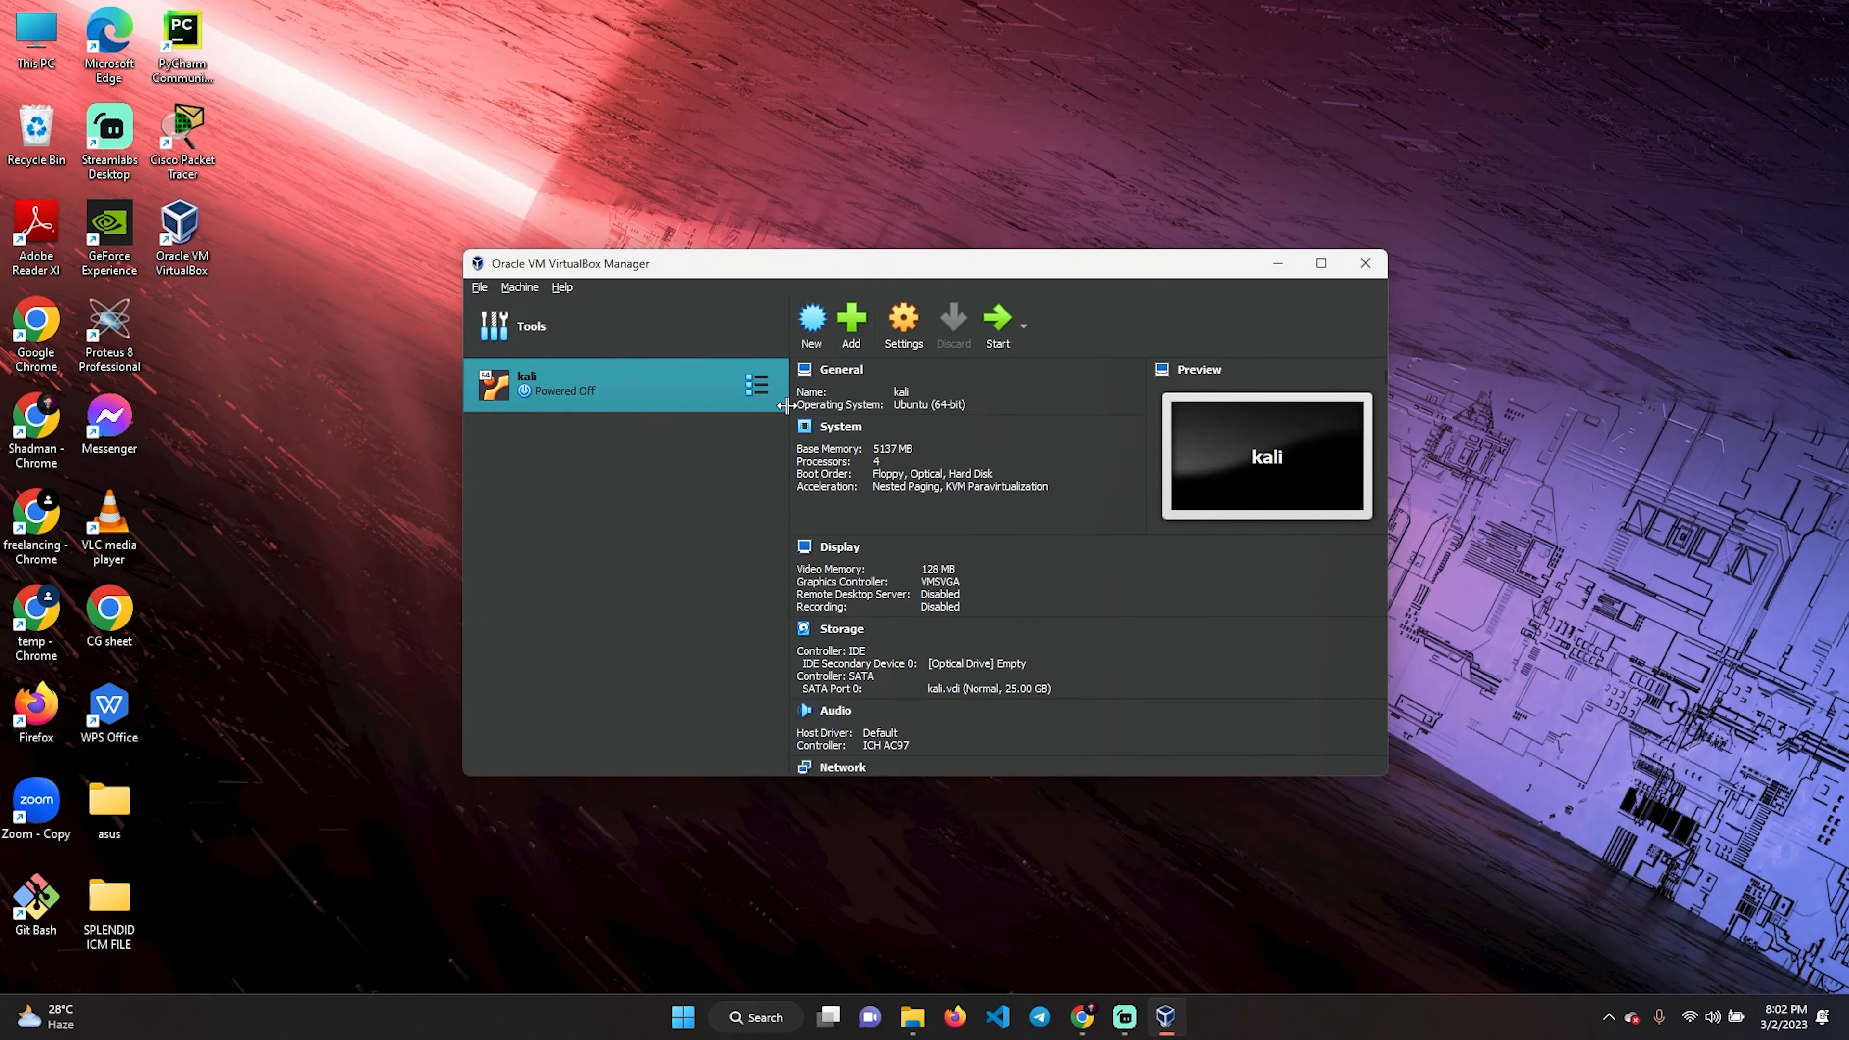
Step: Start a new virtual machine named "ubuntu" with type Linux and version Ubuntu (64-bit), without selecting an ISO image
left_click(812, 328)
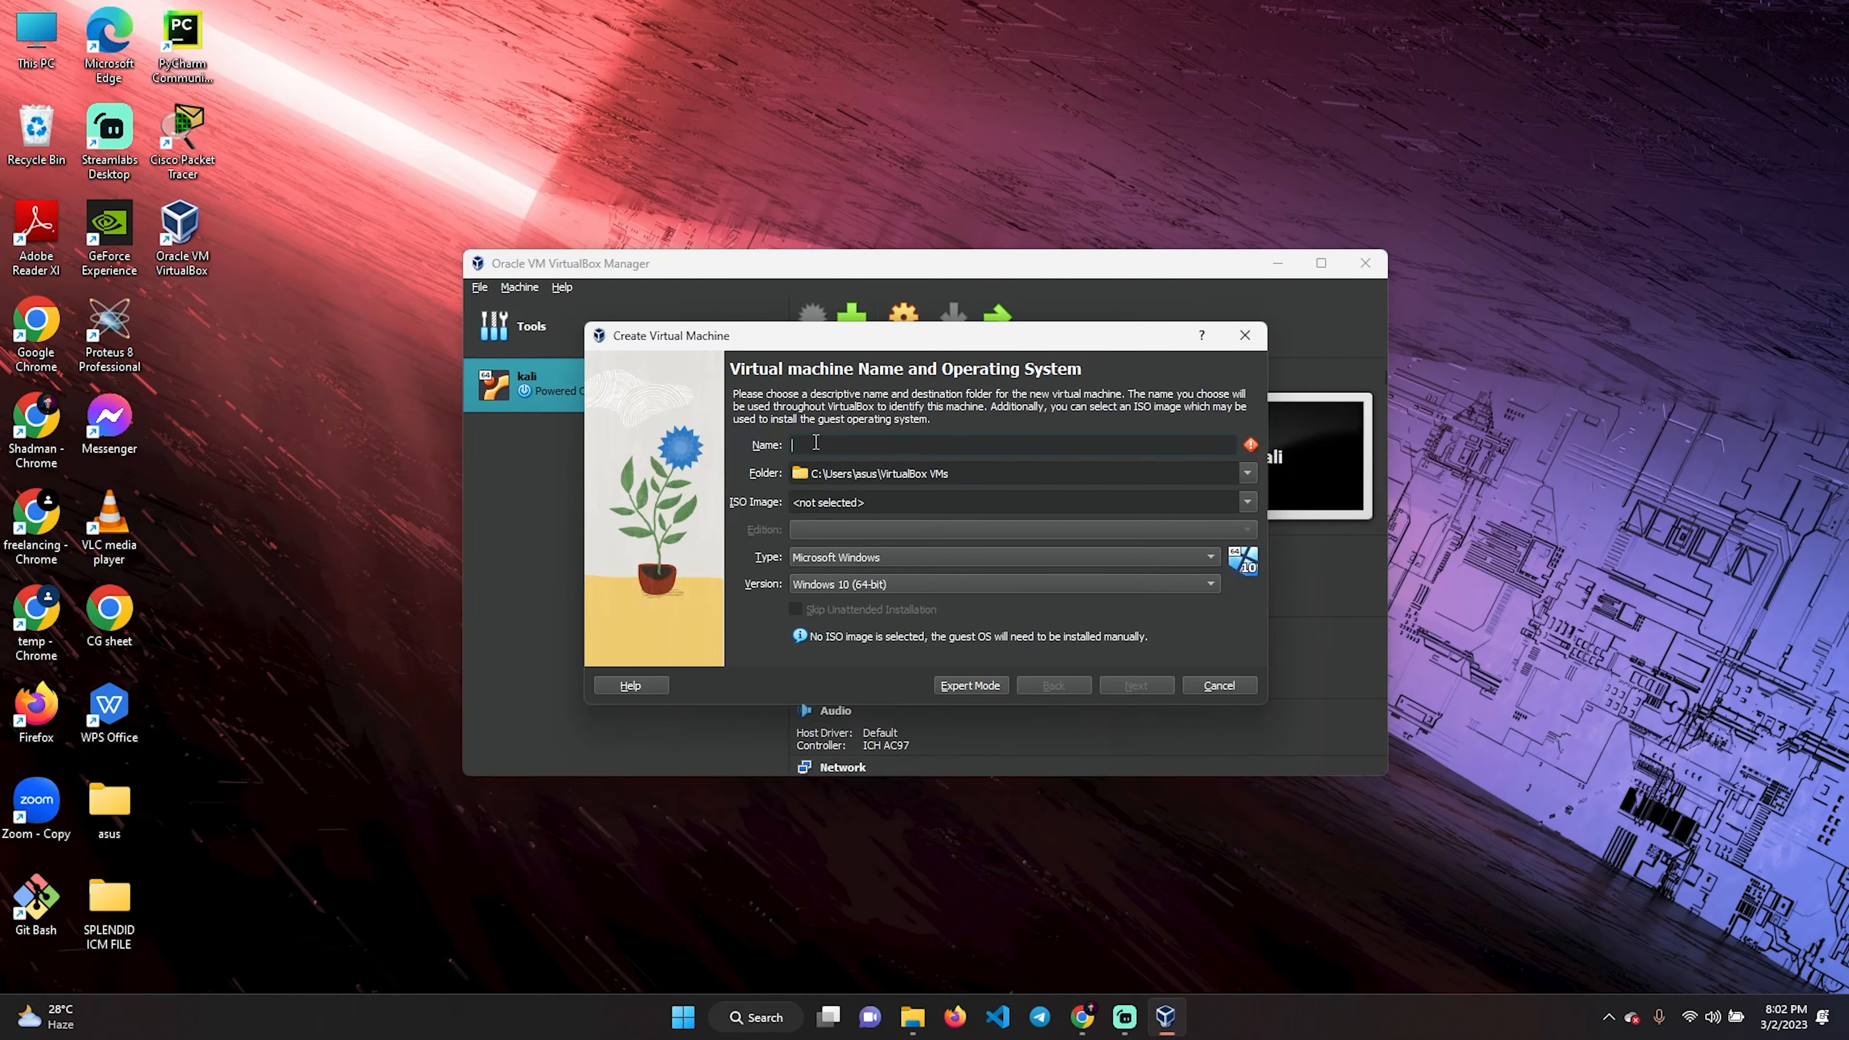
type("ubuntu")
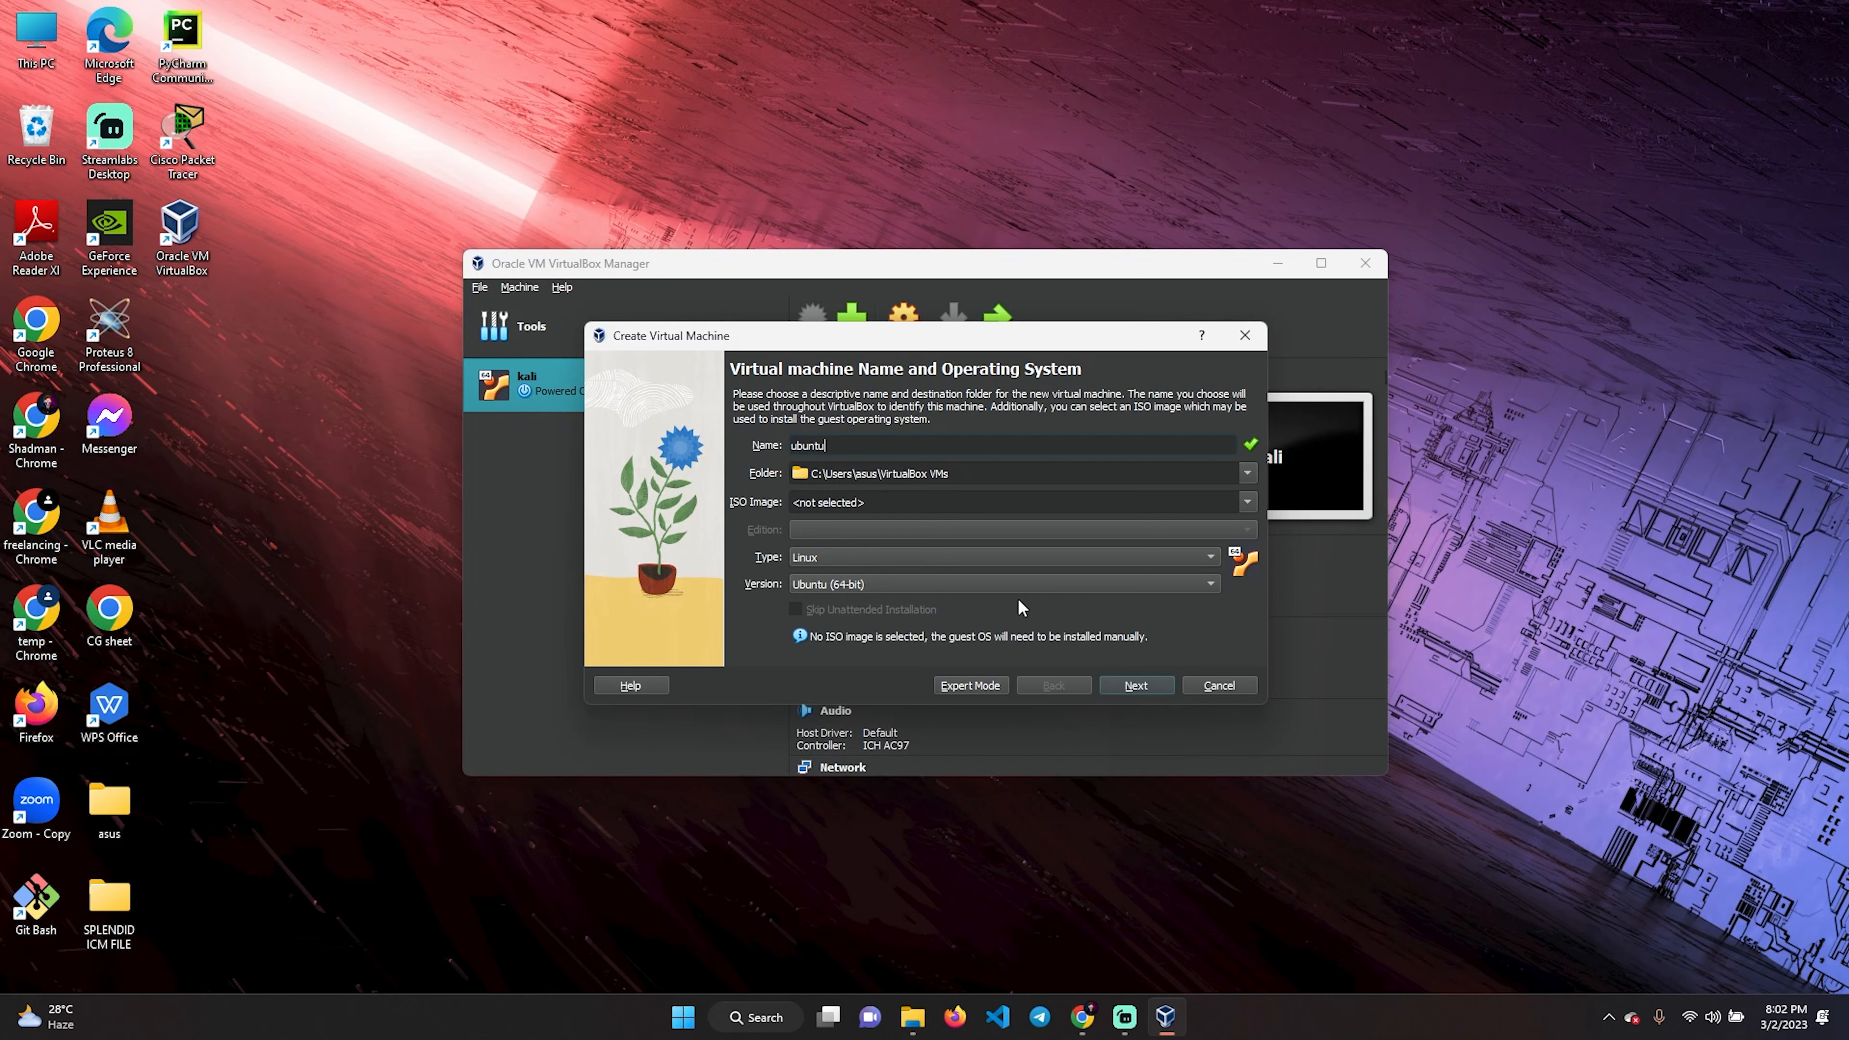
left_click(1136, 685)
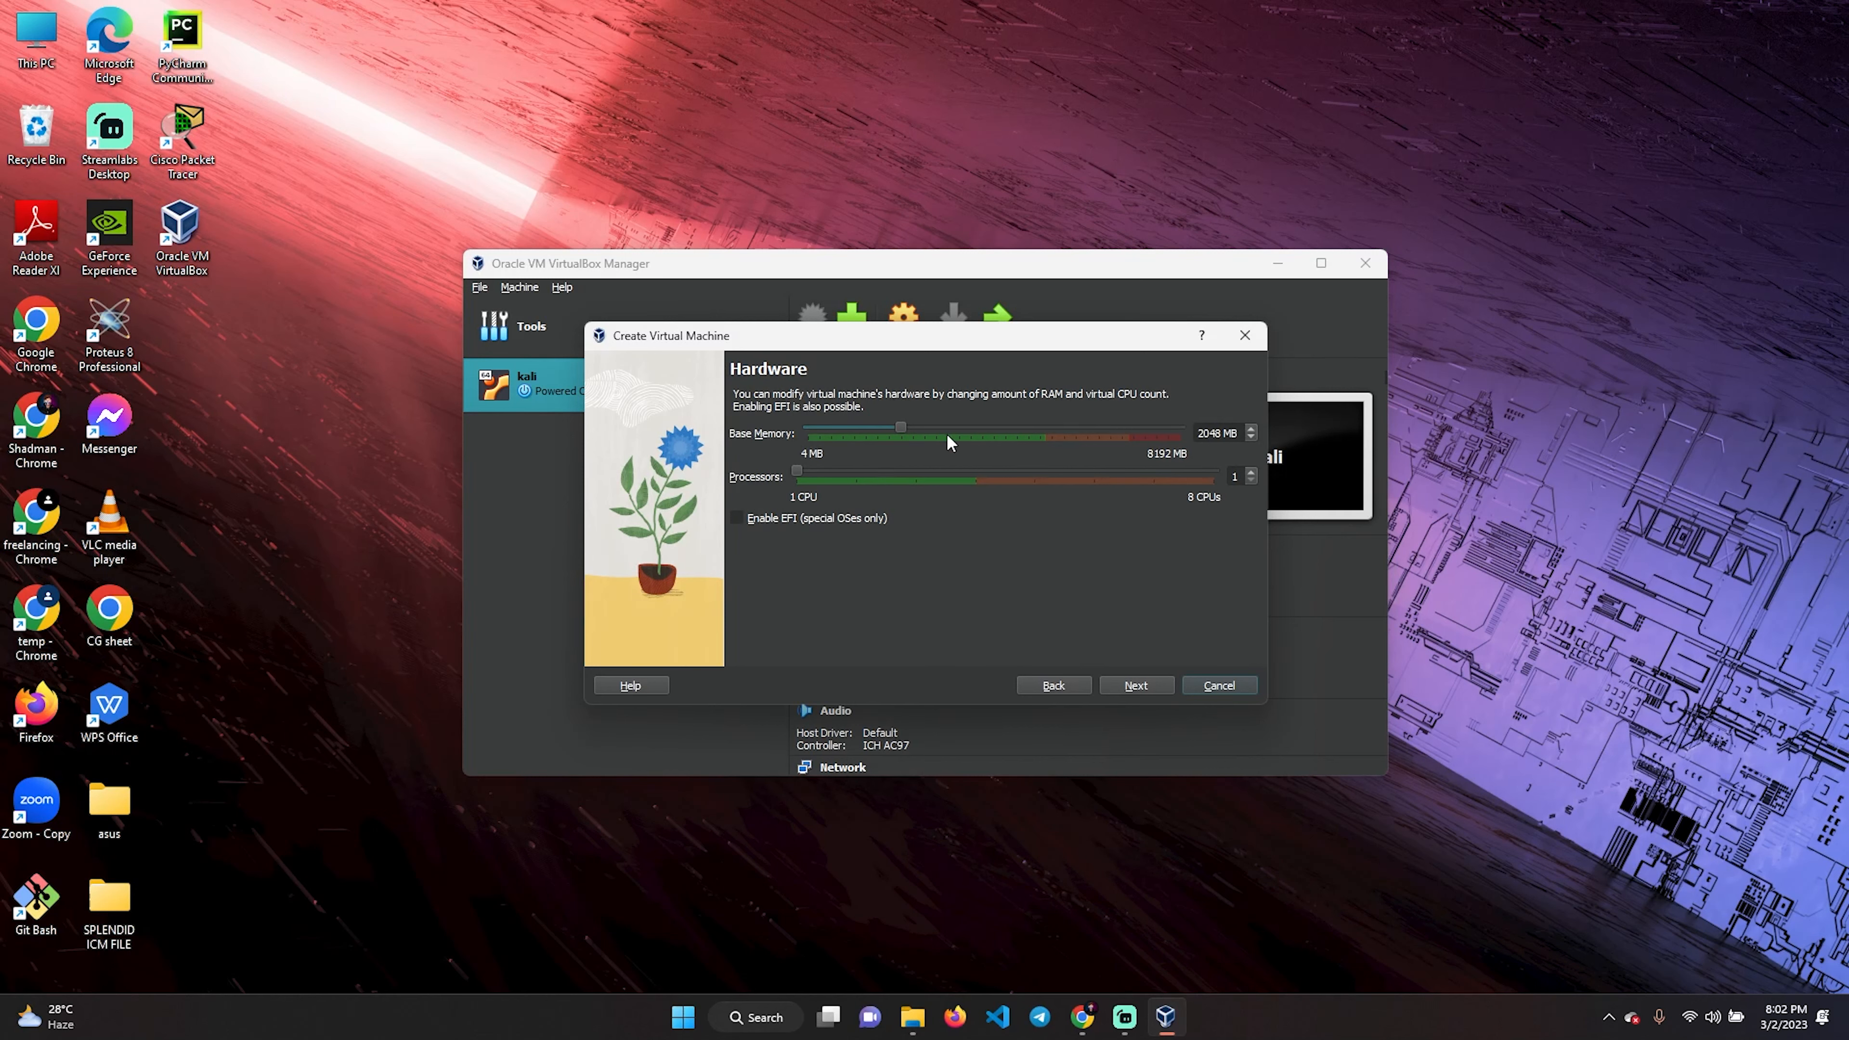
Step: Give the new machine 5074 MB of base memory and 4 processors, and finish creating it with a 25 GB virtual hard disk
left_click_drag(900, 428, 1040, 430)
left_click_drag(796, 467, 938, 467)
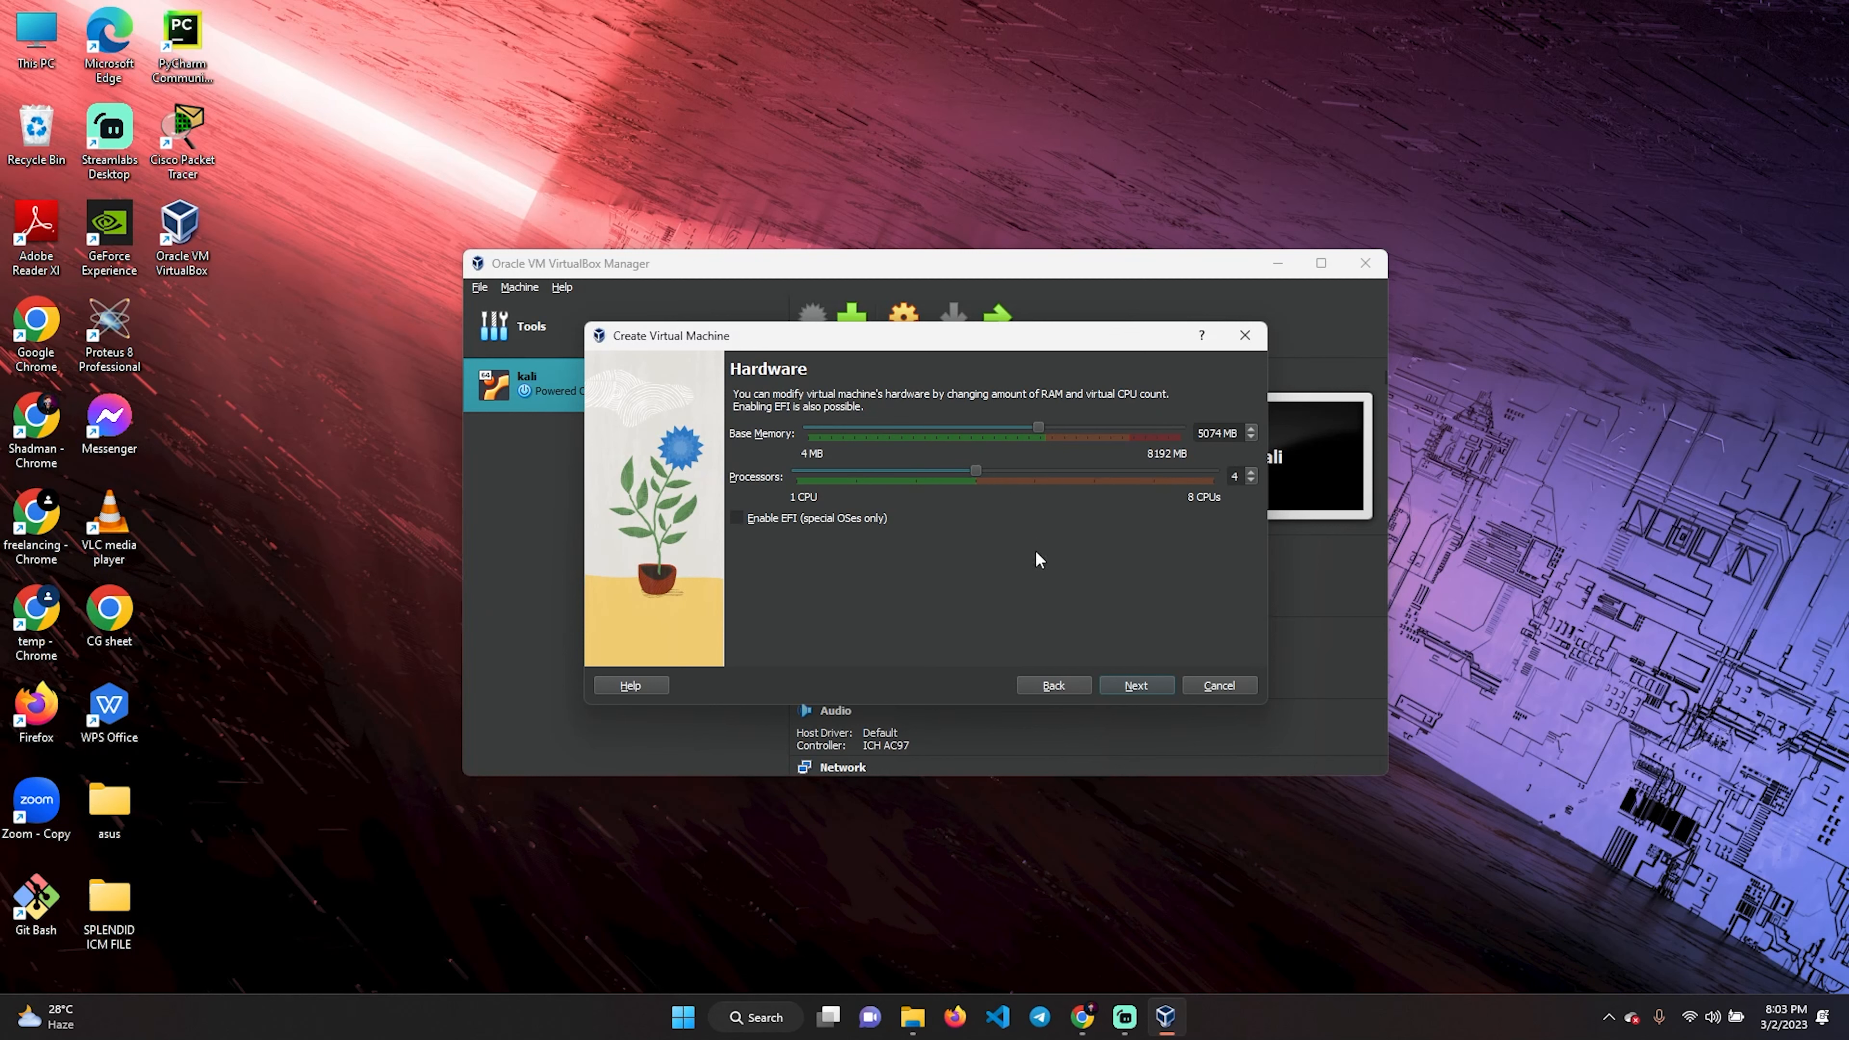
left_click(1137, 685)
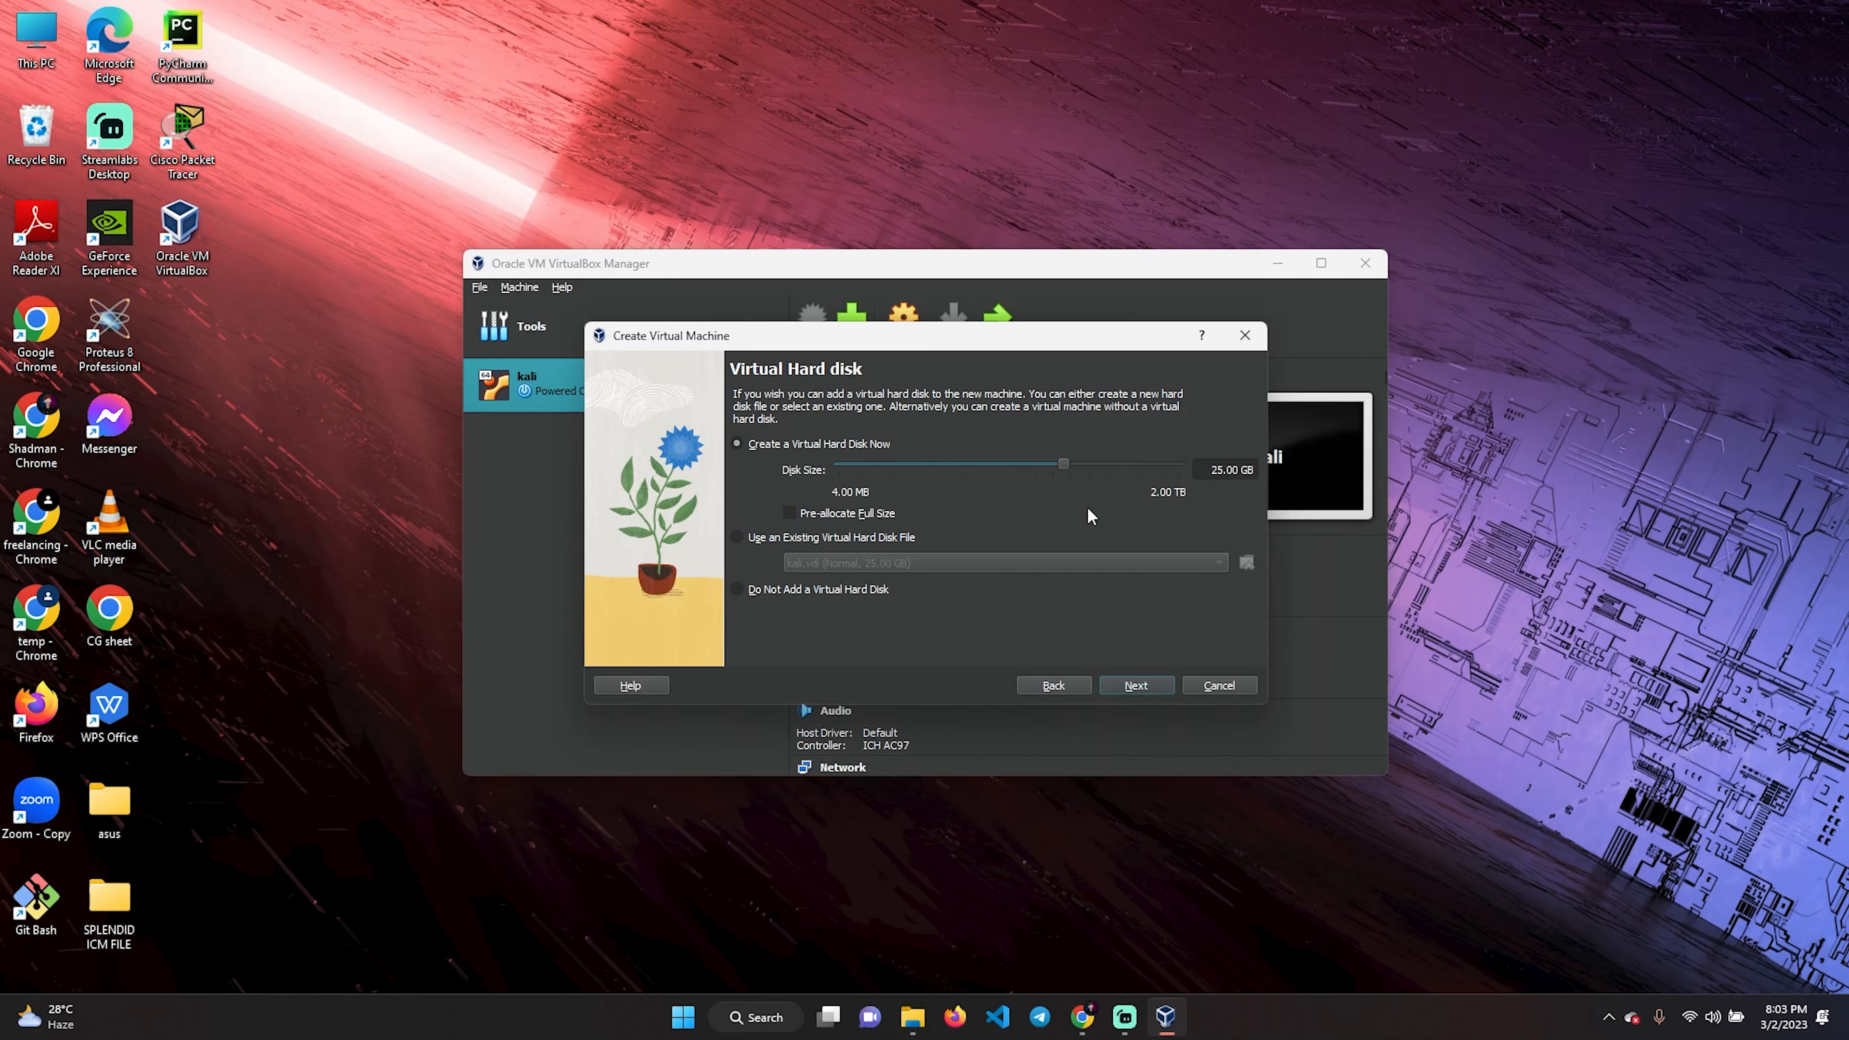
left_click(1132, 683)
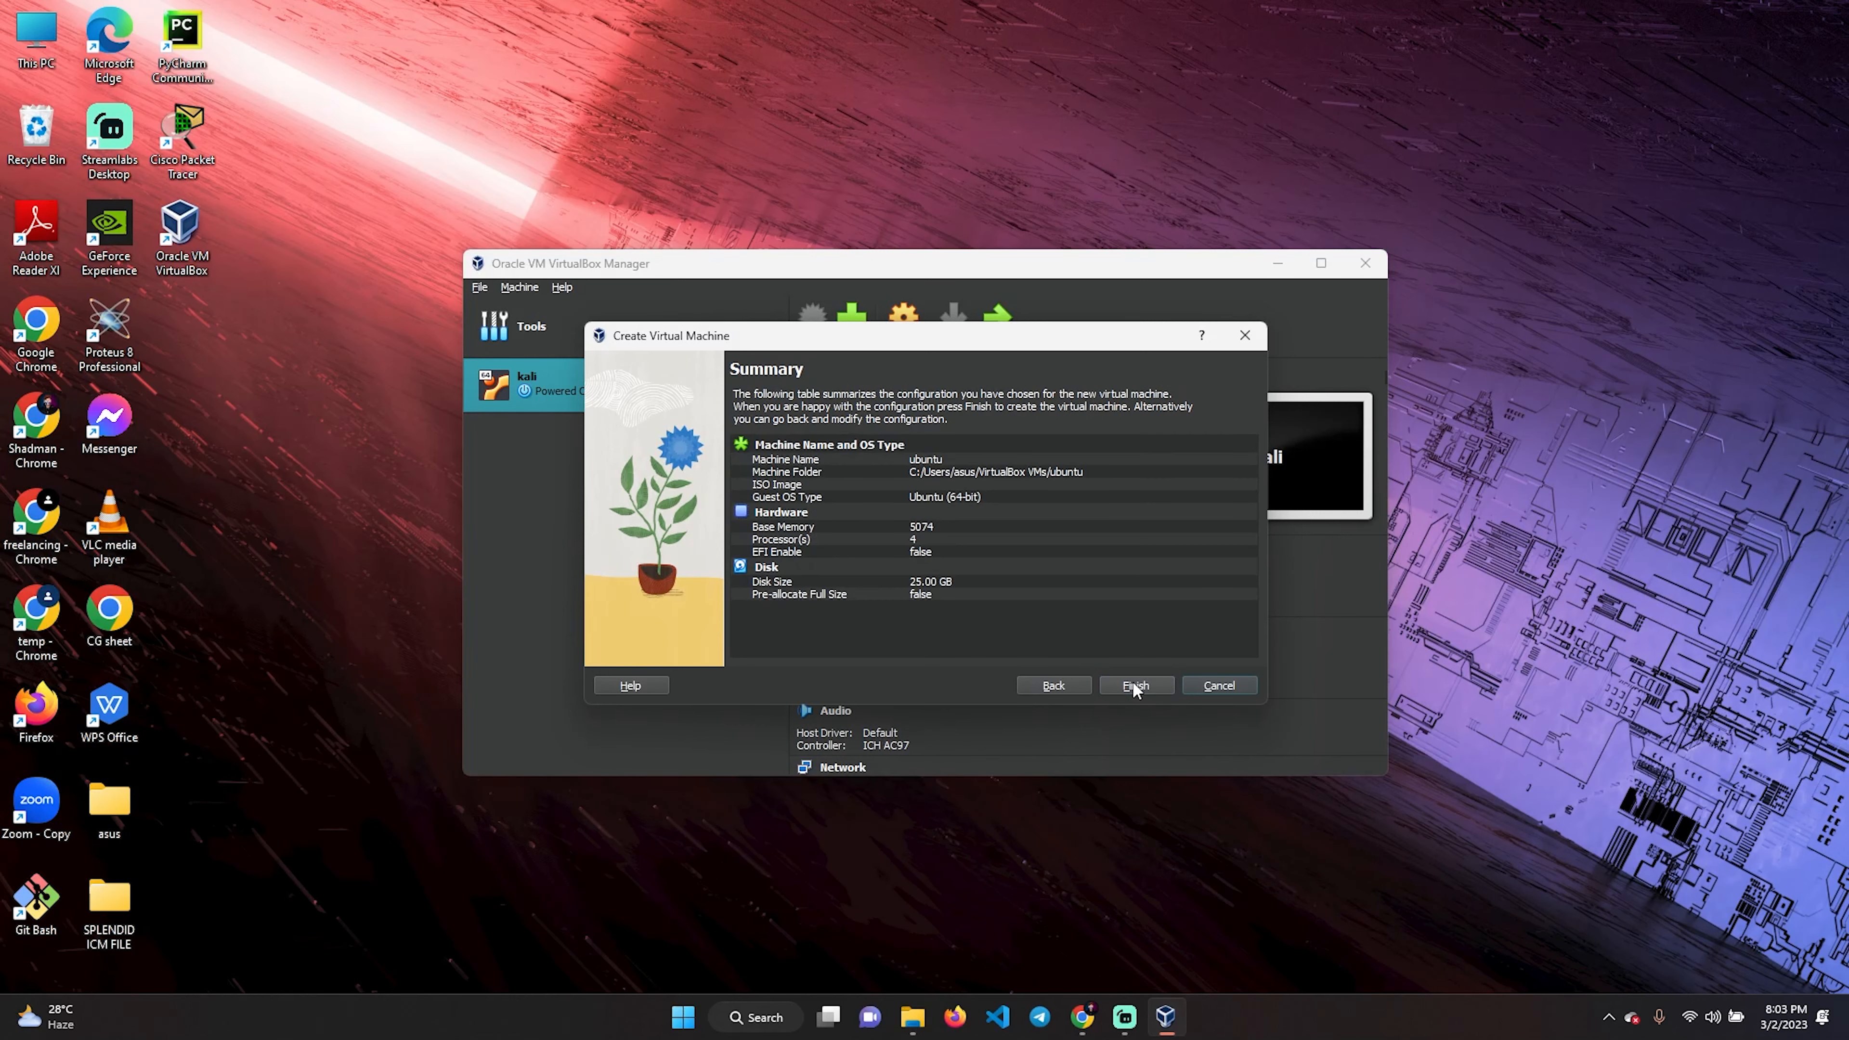
left_click(1135, 688)
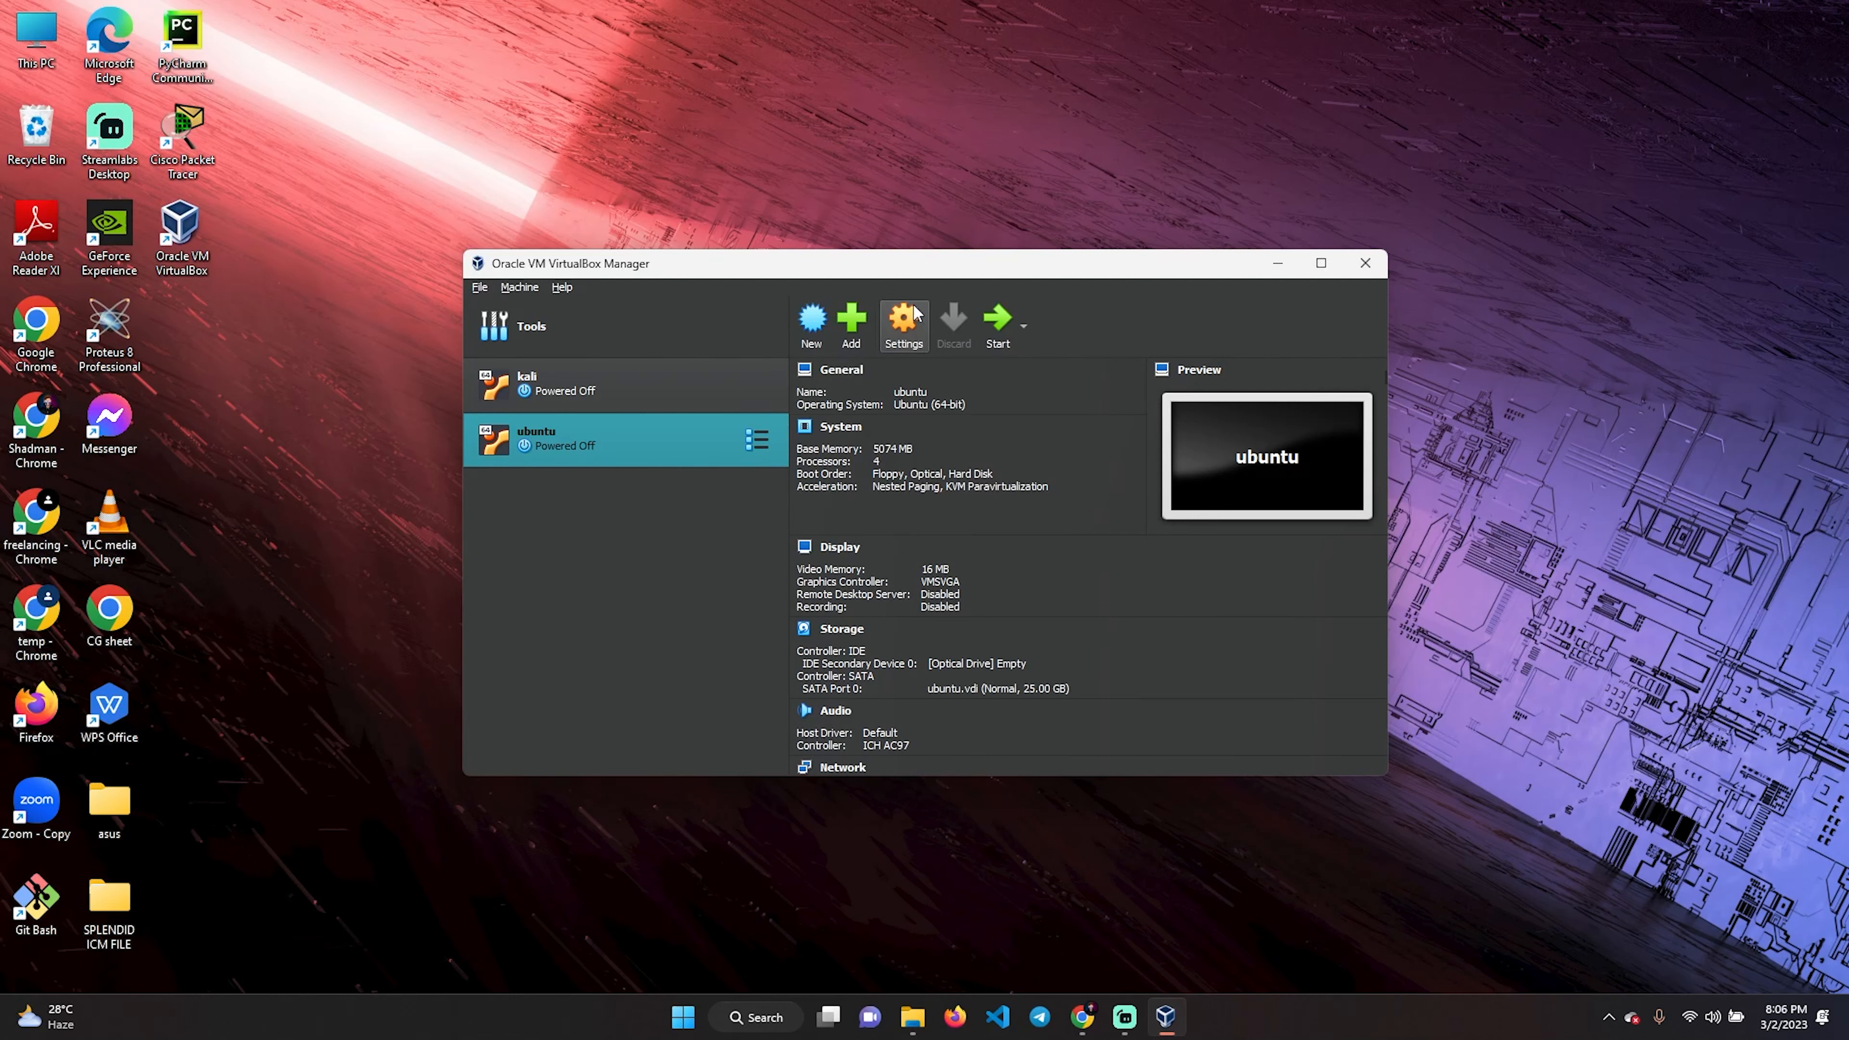
Step: Open the ubuntu machine's settings and set its display video memory to 128 MB
left_click(905, 325)
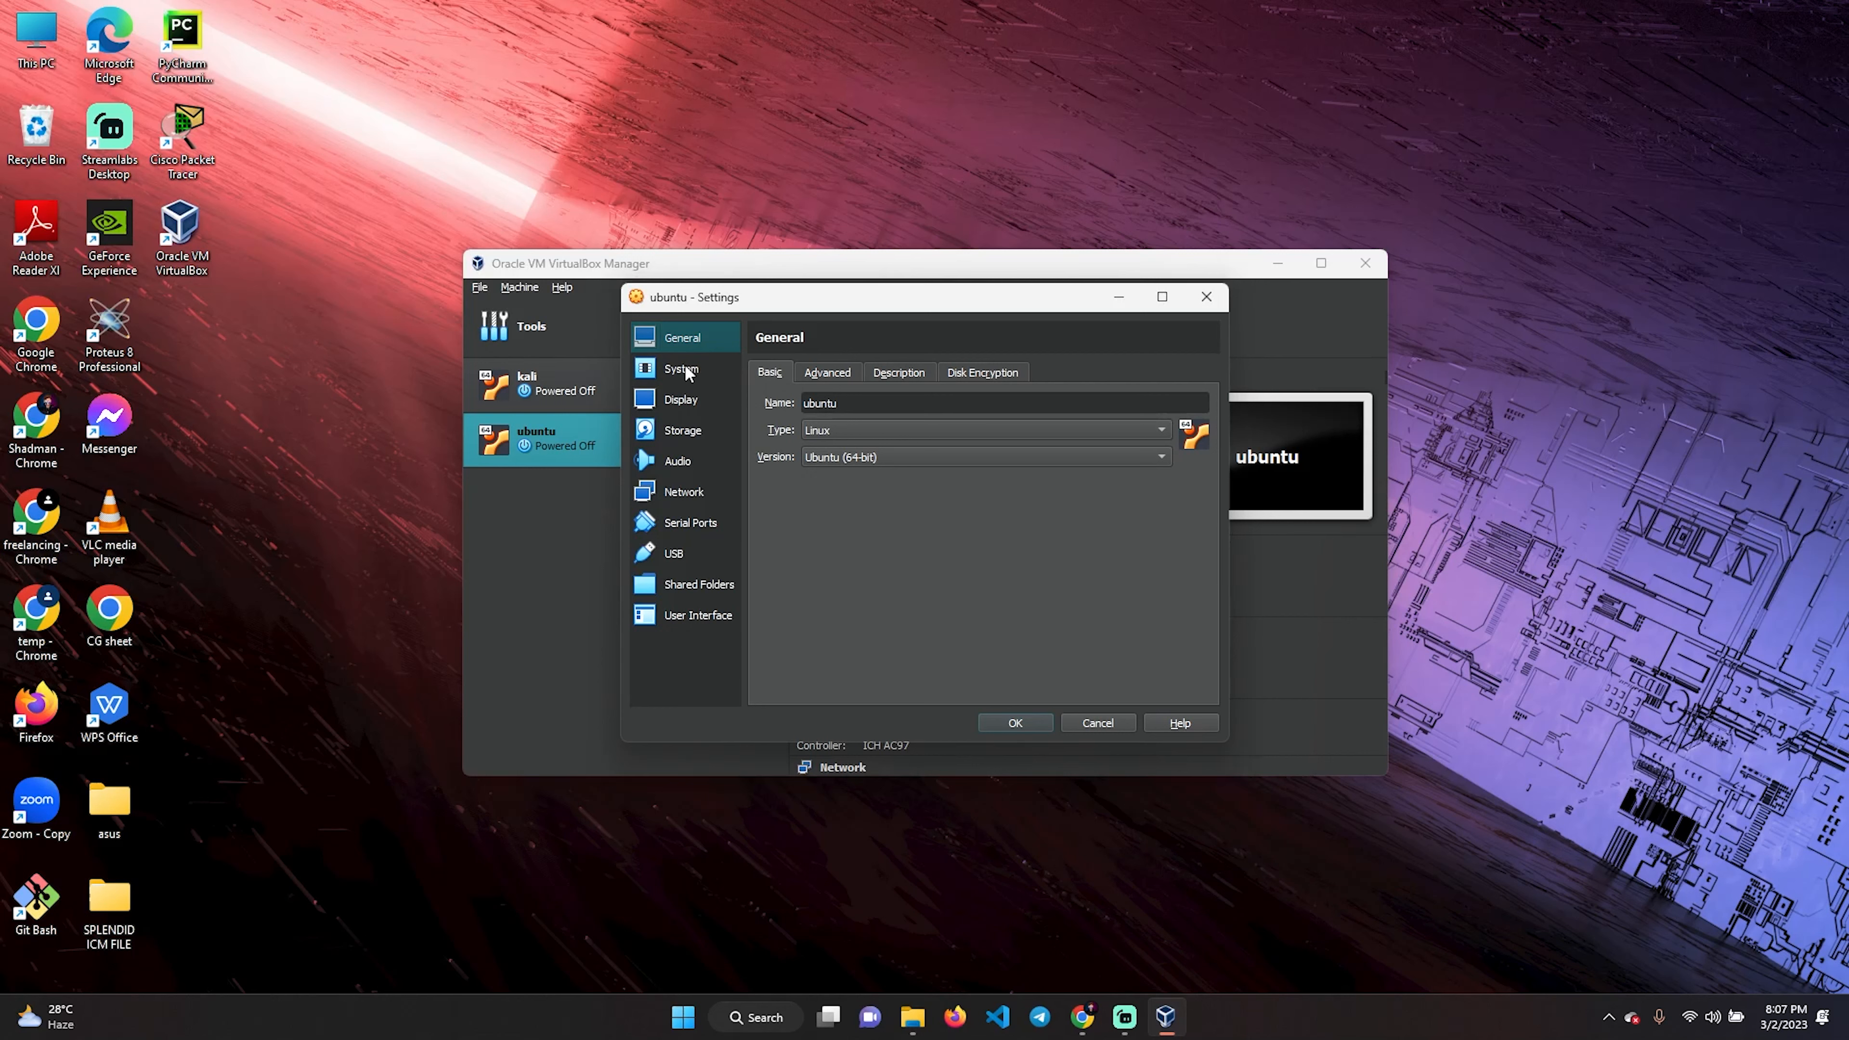
left_click(699, 370)
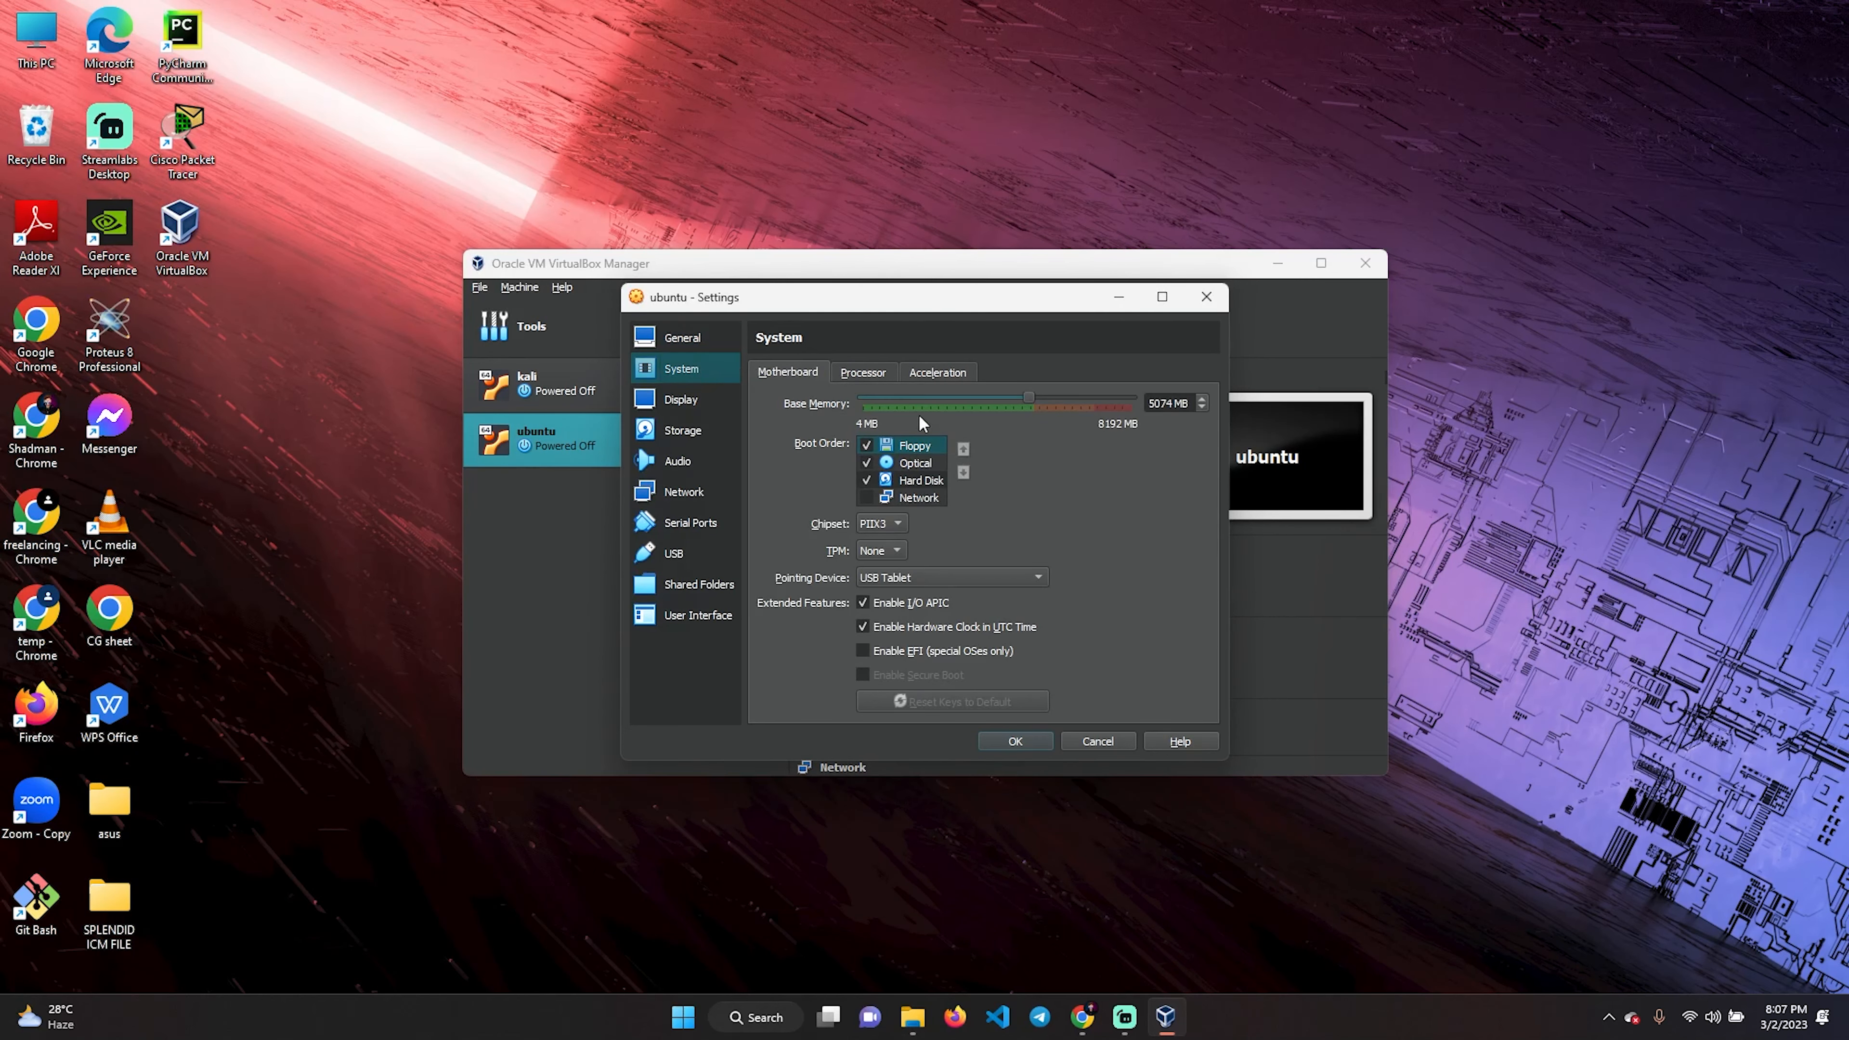
left_click(681, 402)
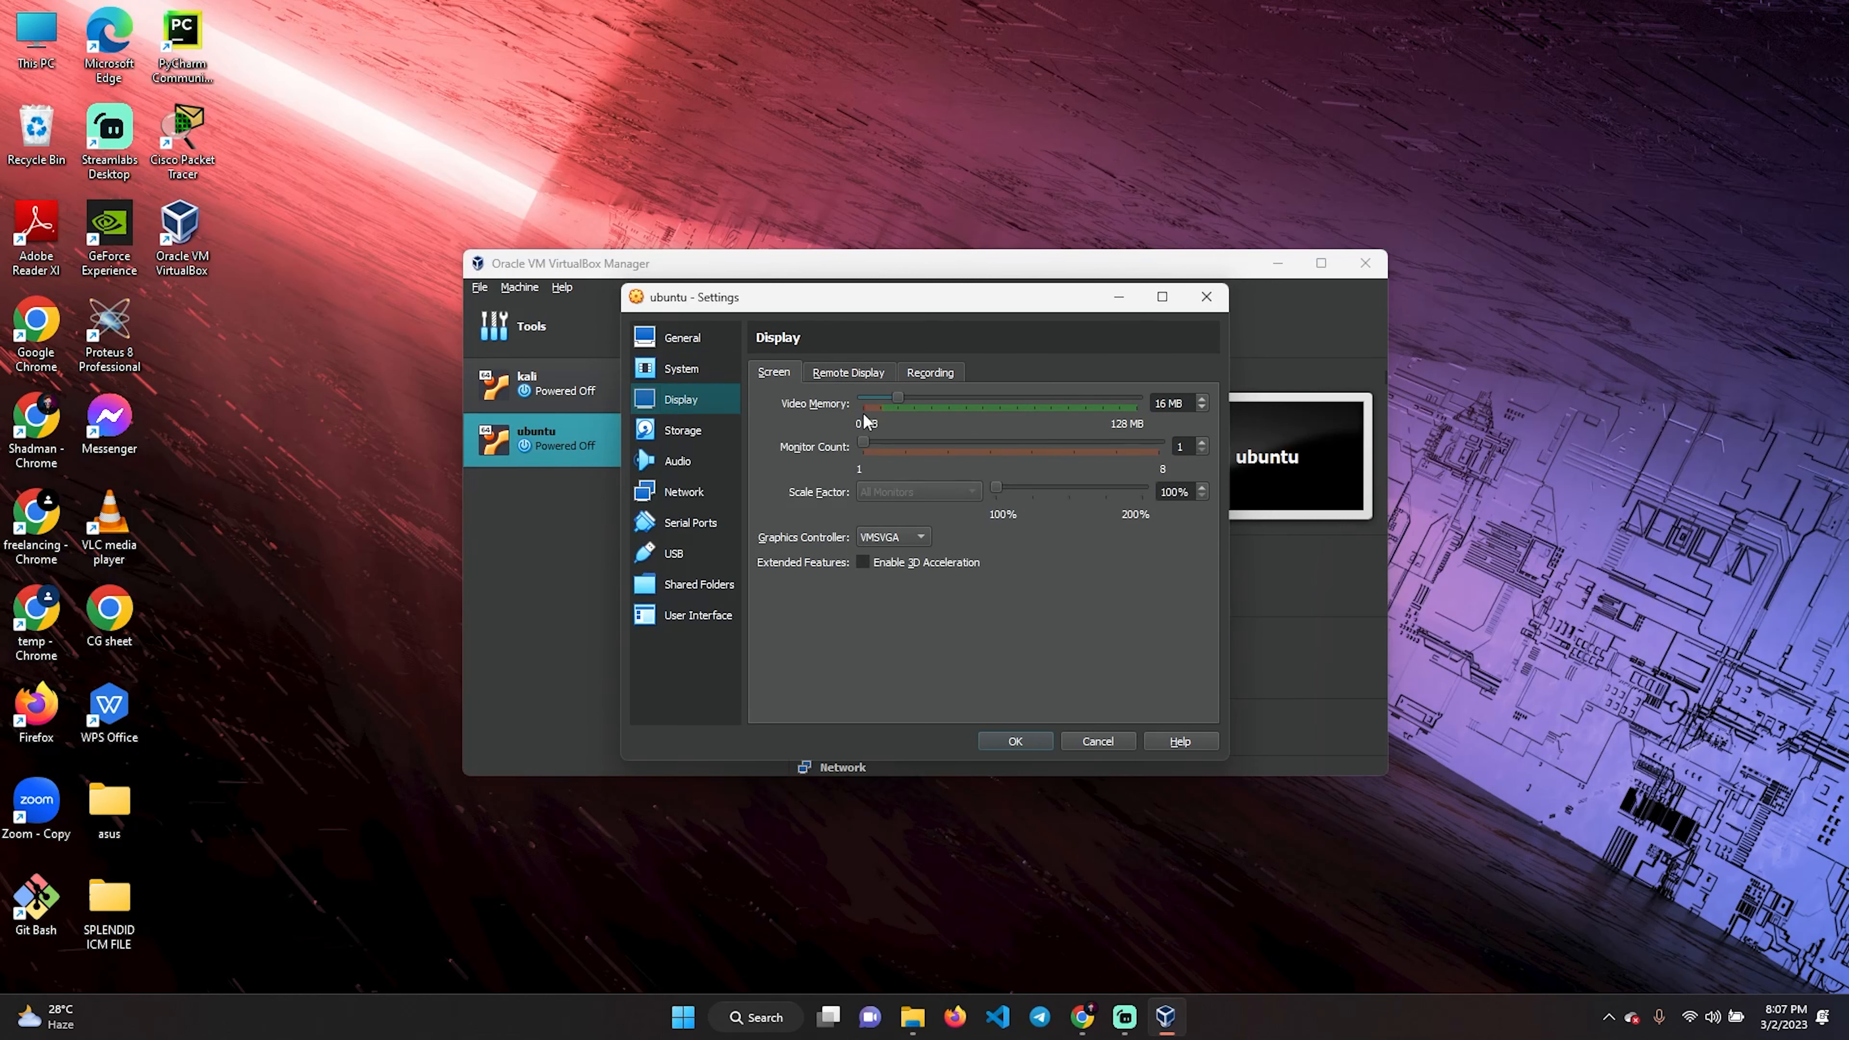
left_click_drag(900, 399, 1103, 401)
Step: Attach the ubuntu-22.04.2-desktop-amd64 image from Downloads to the empty IDE optical drive and save the machine's settings
left_click(684, 433)
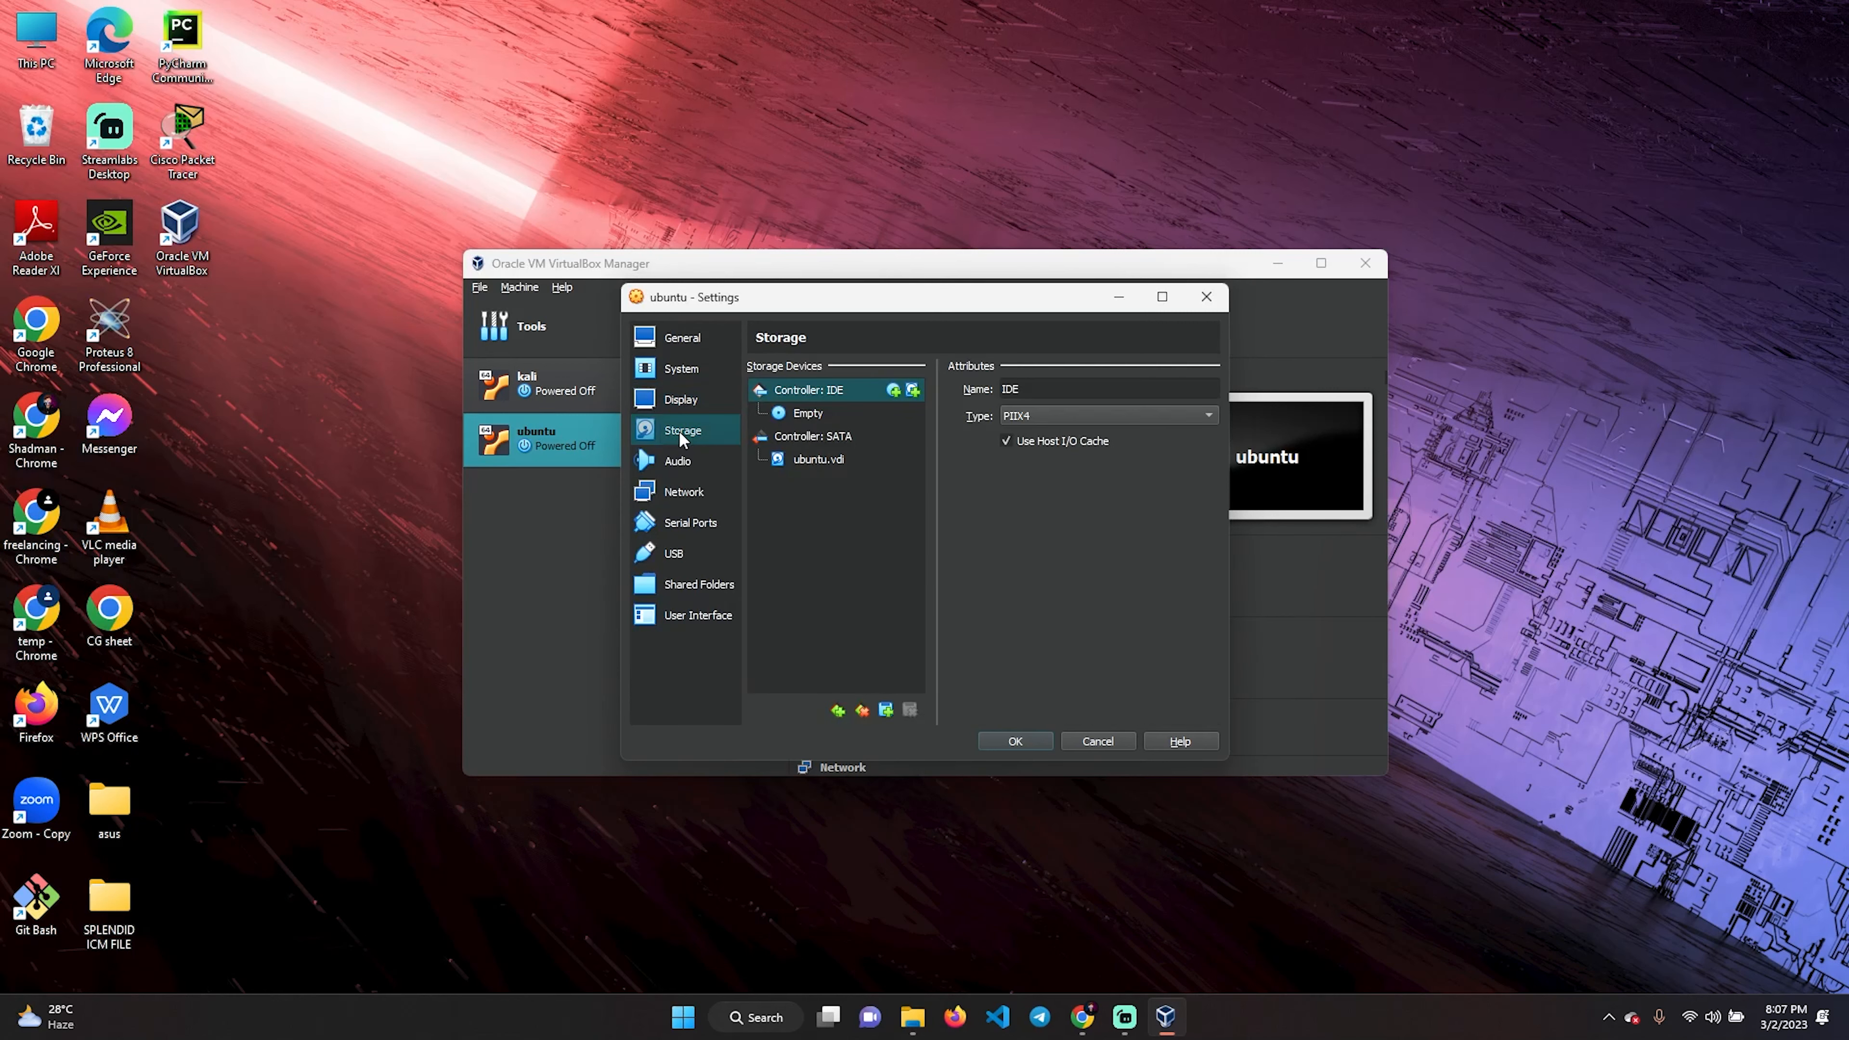
left_click(804, 416)
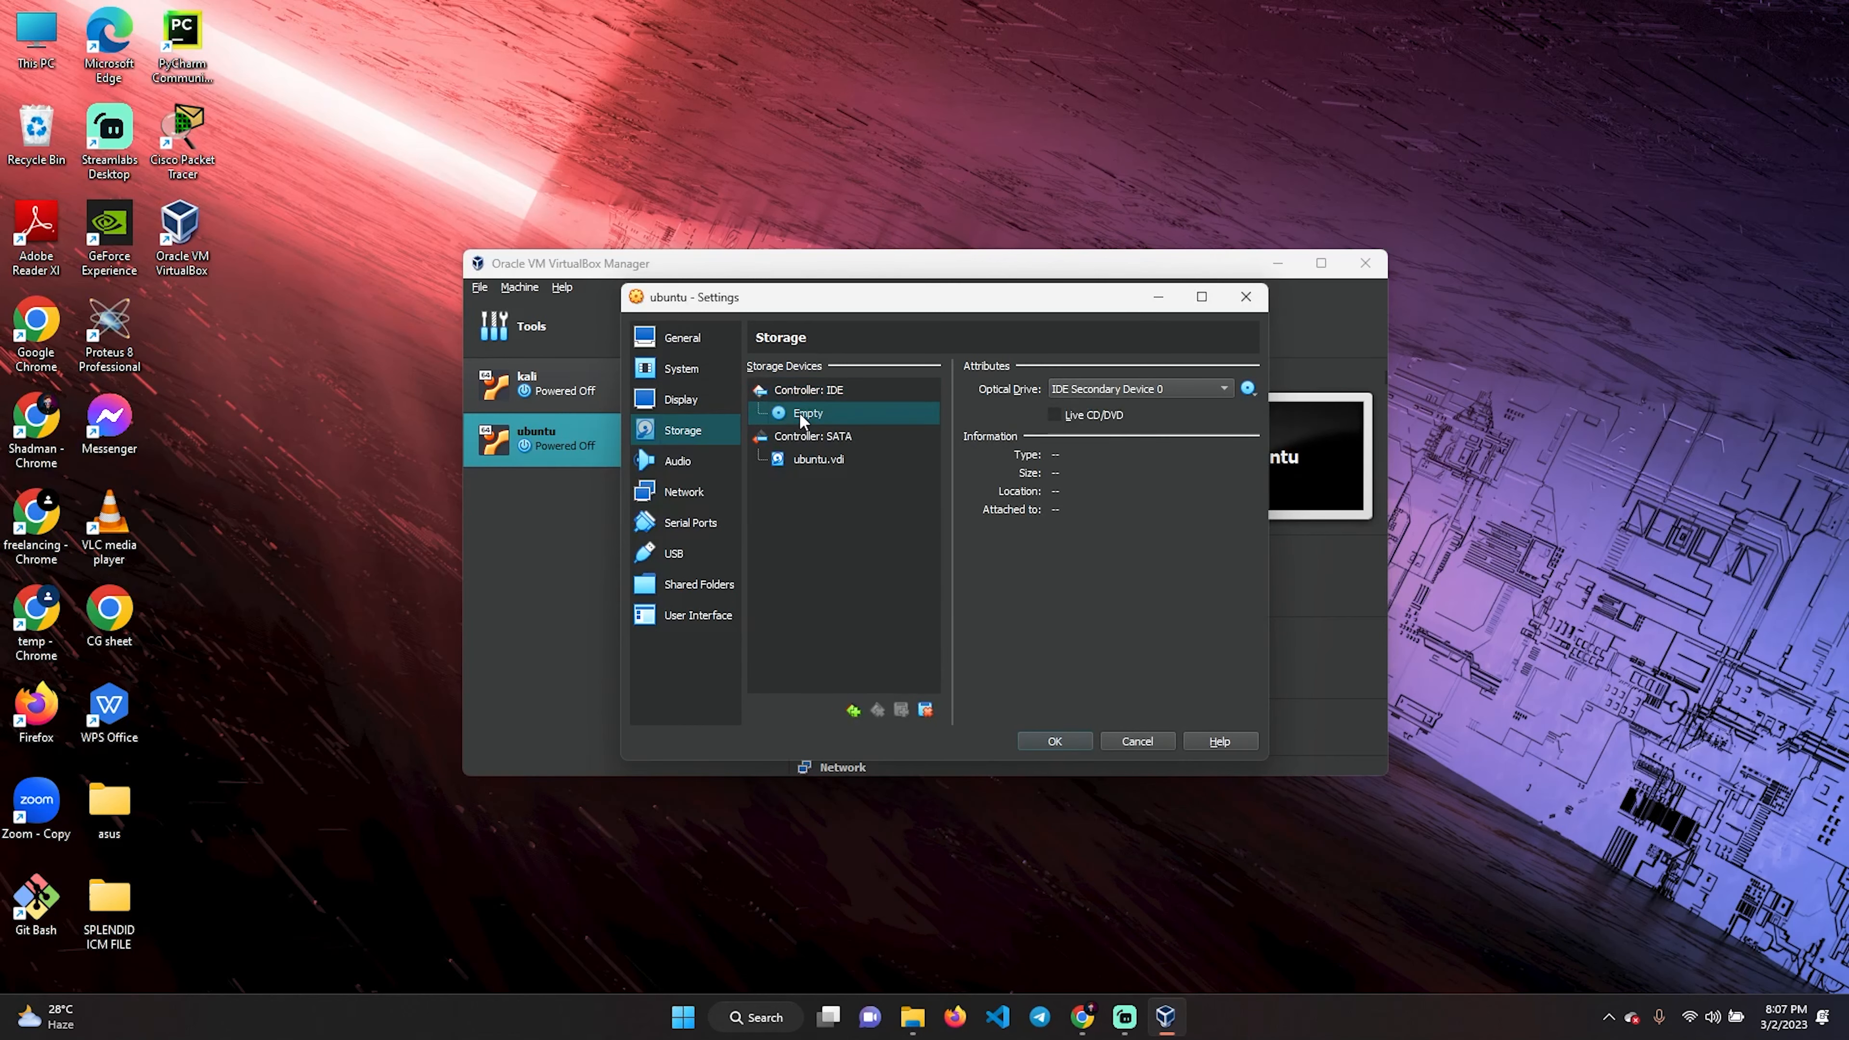
left_click(1248, 389)
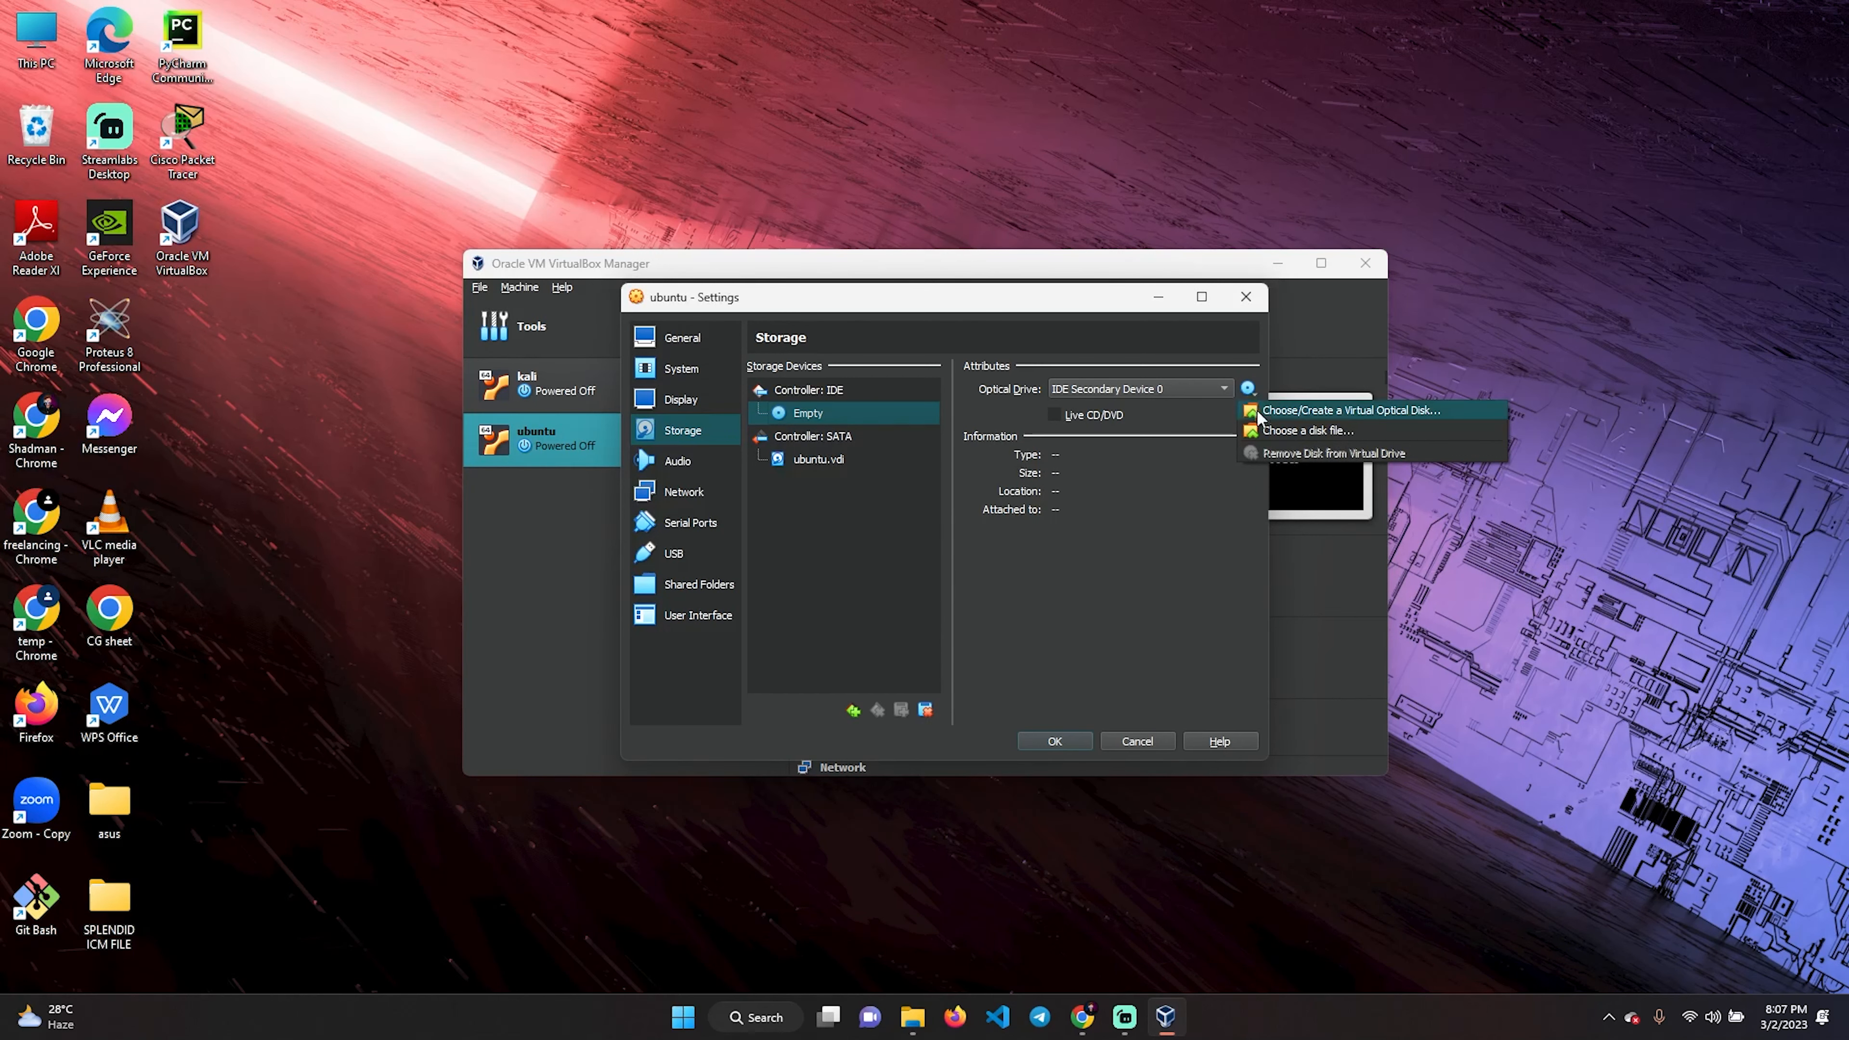
left_click(1276, 431)
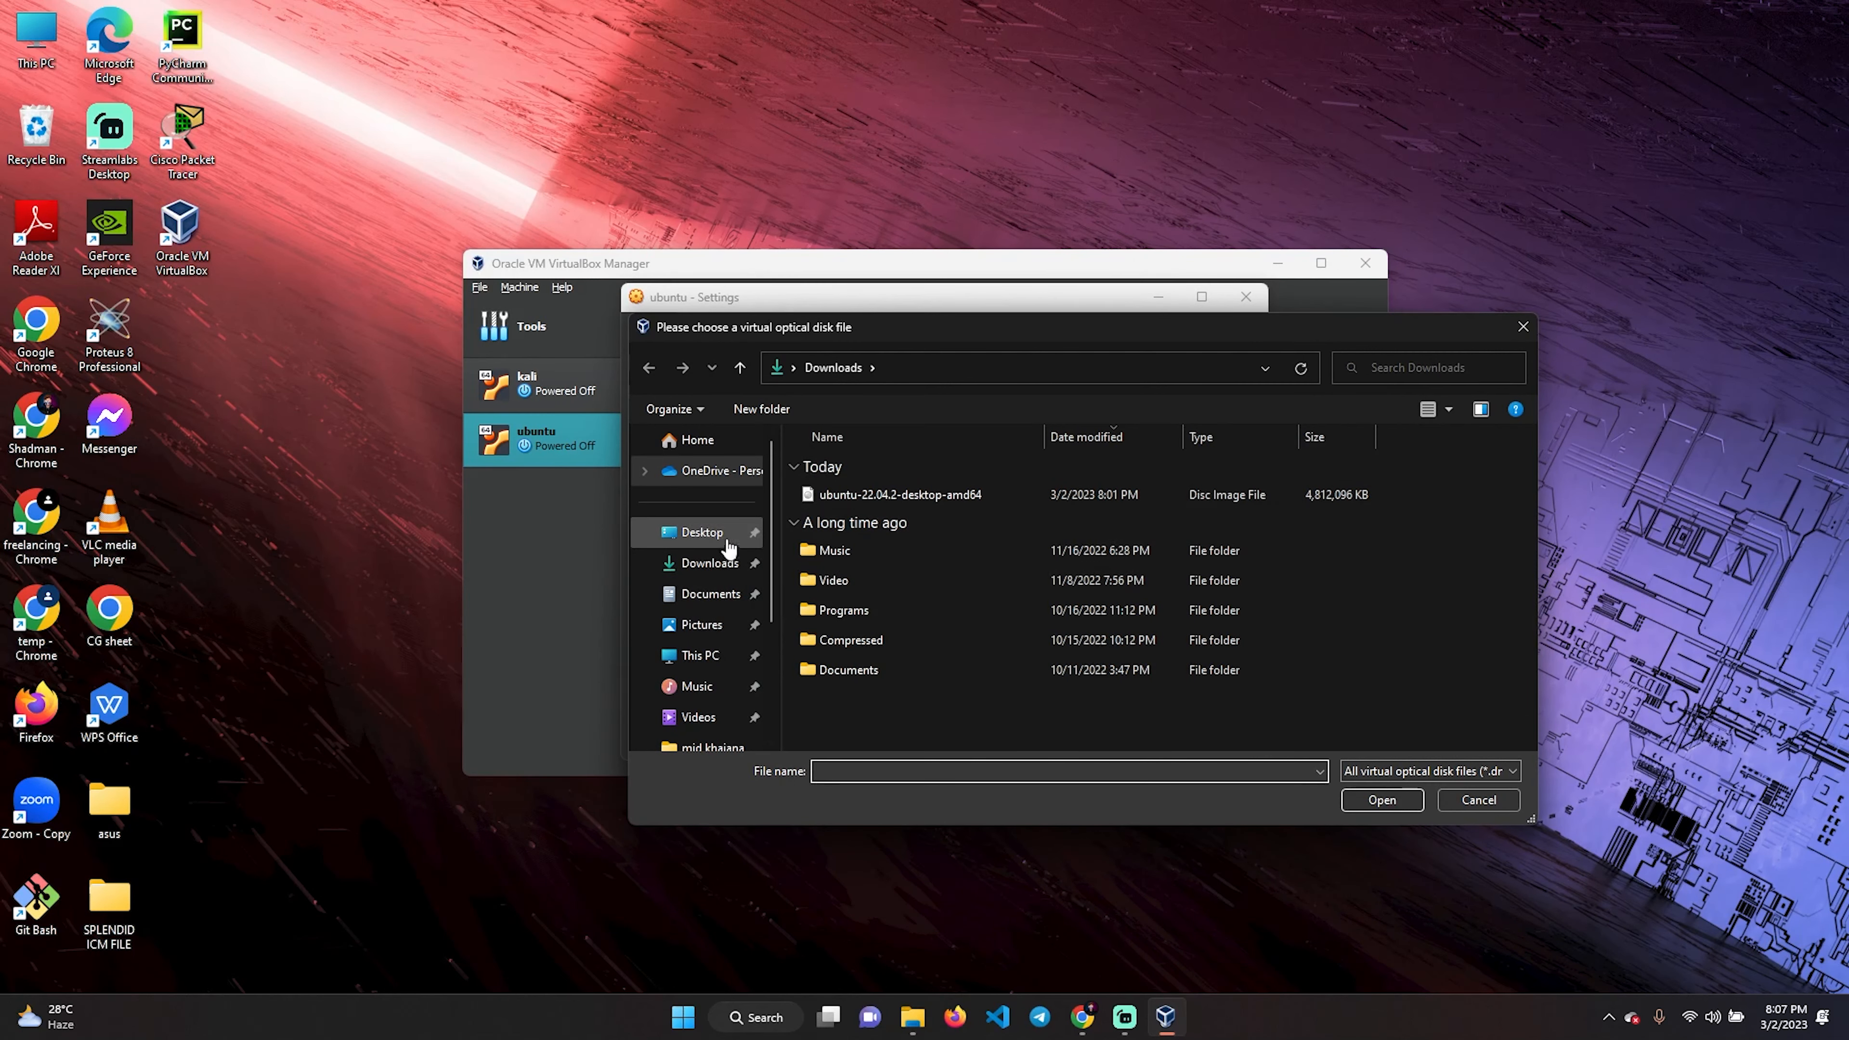
left_click(730, 569)
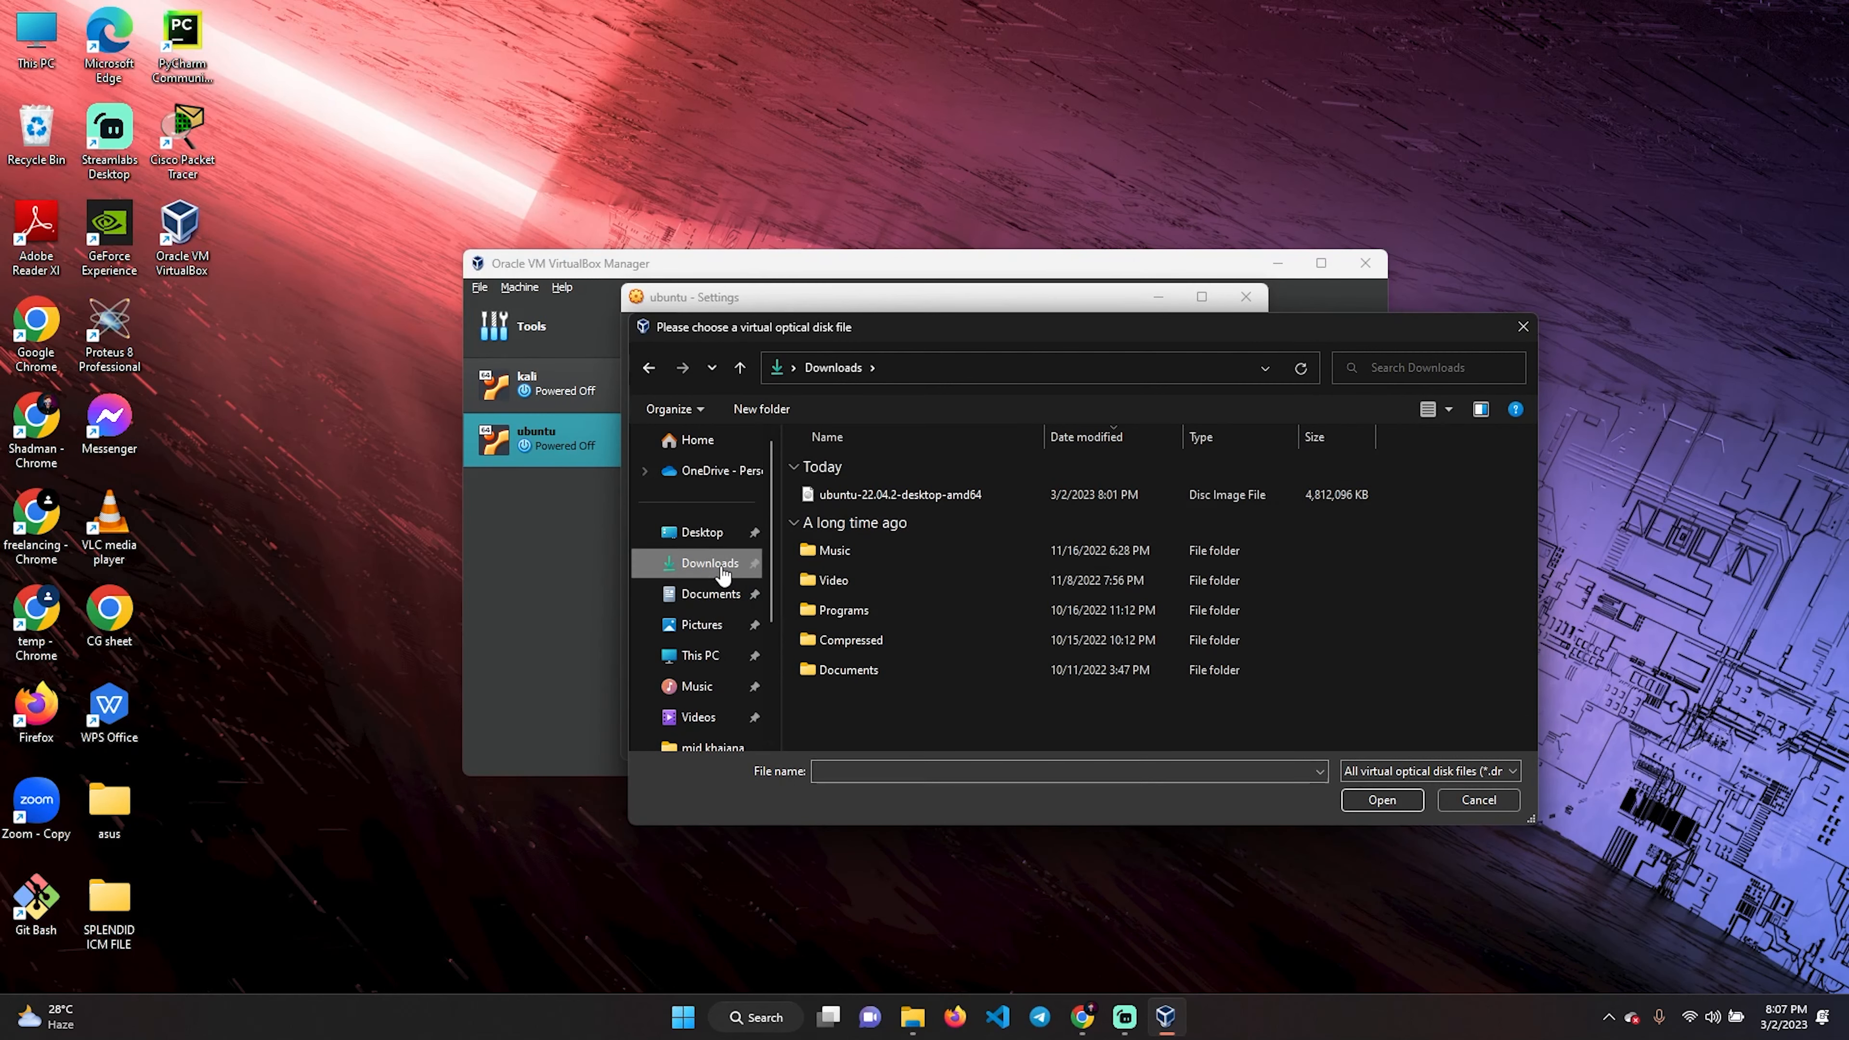
left_click(891, 494)
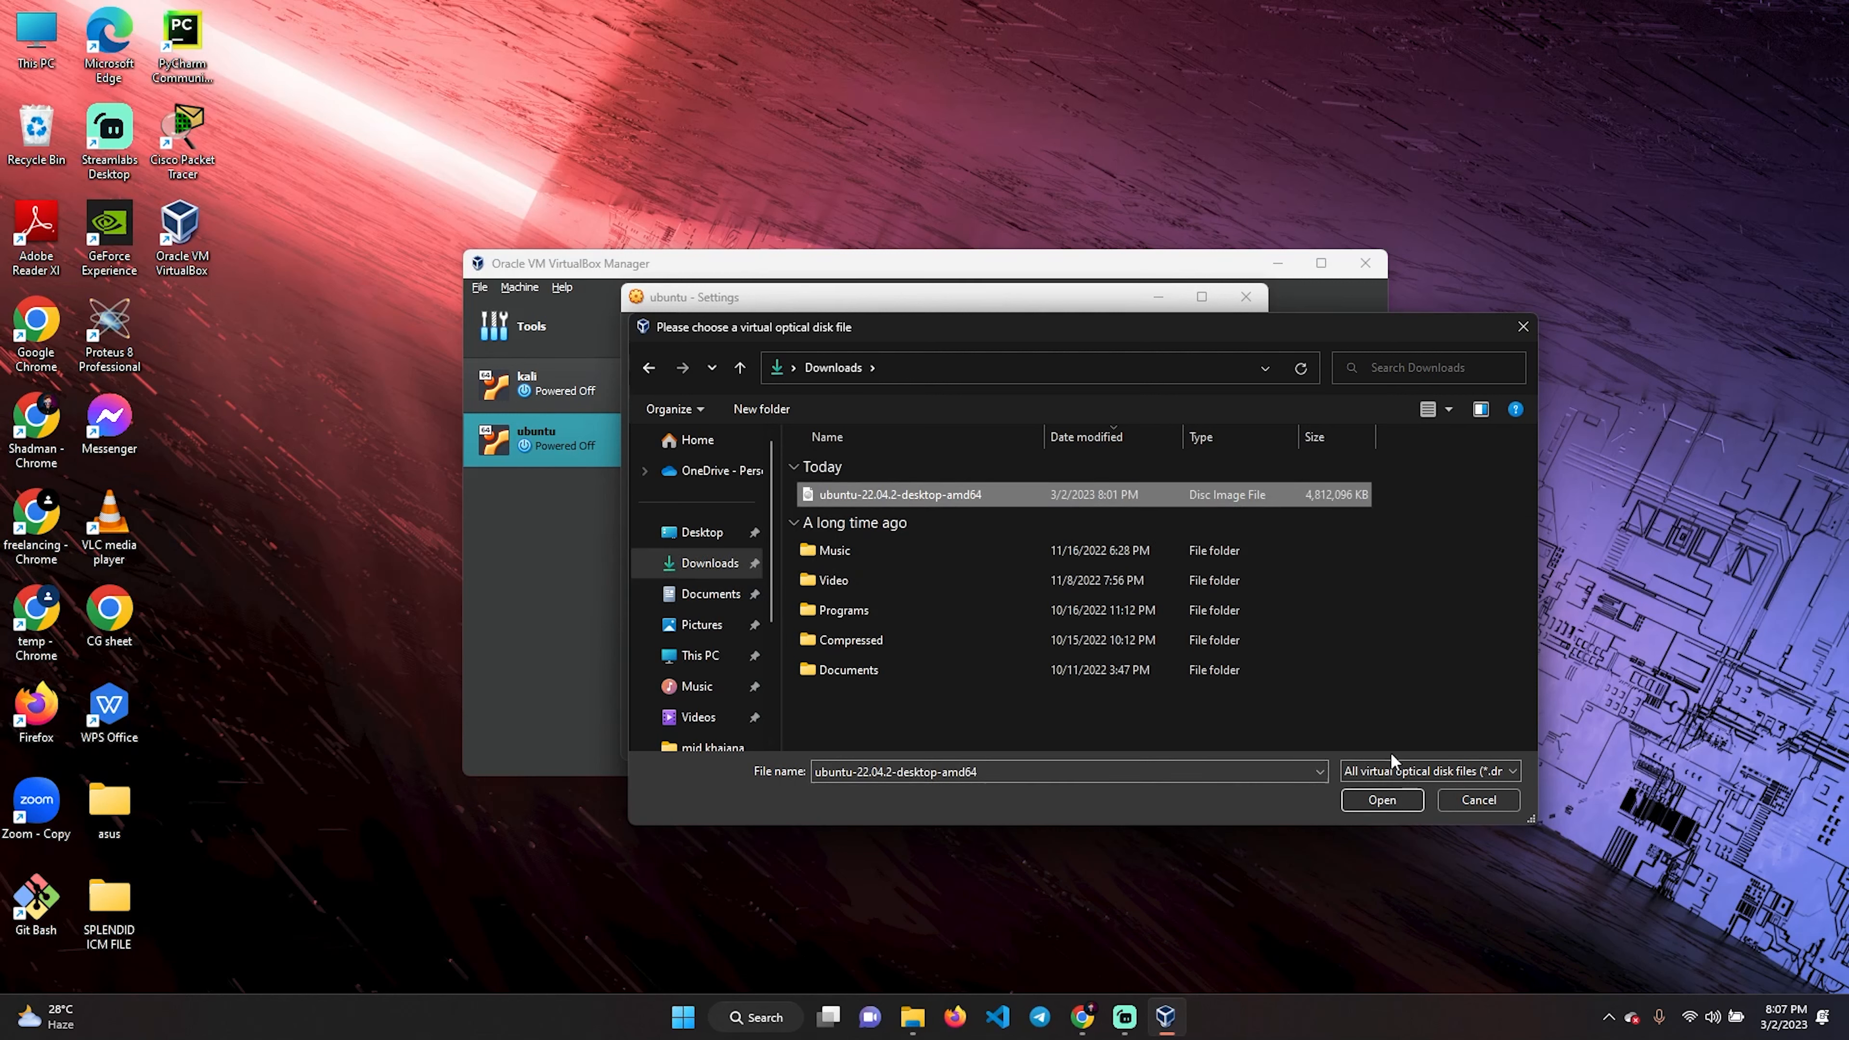
left_click(1378, 799)
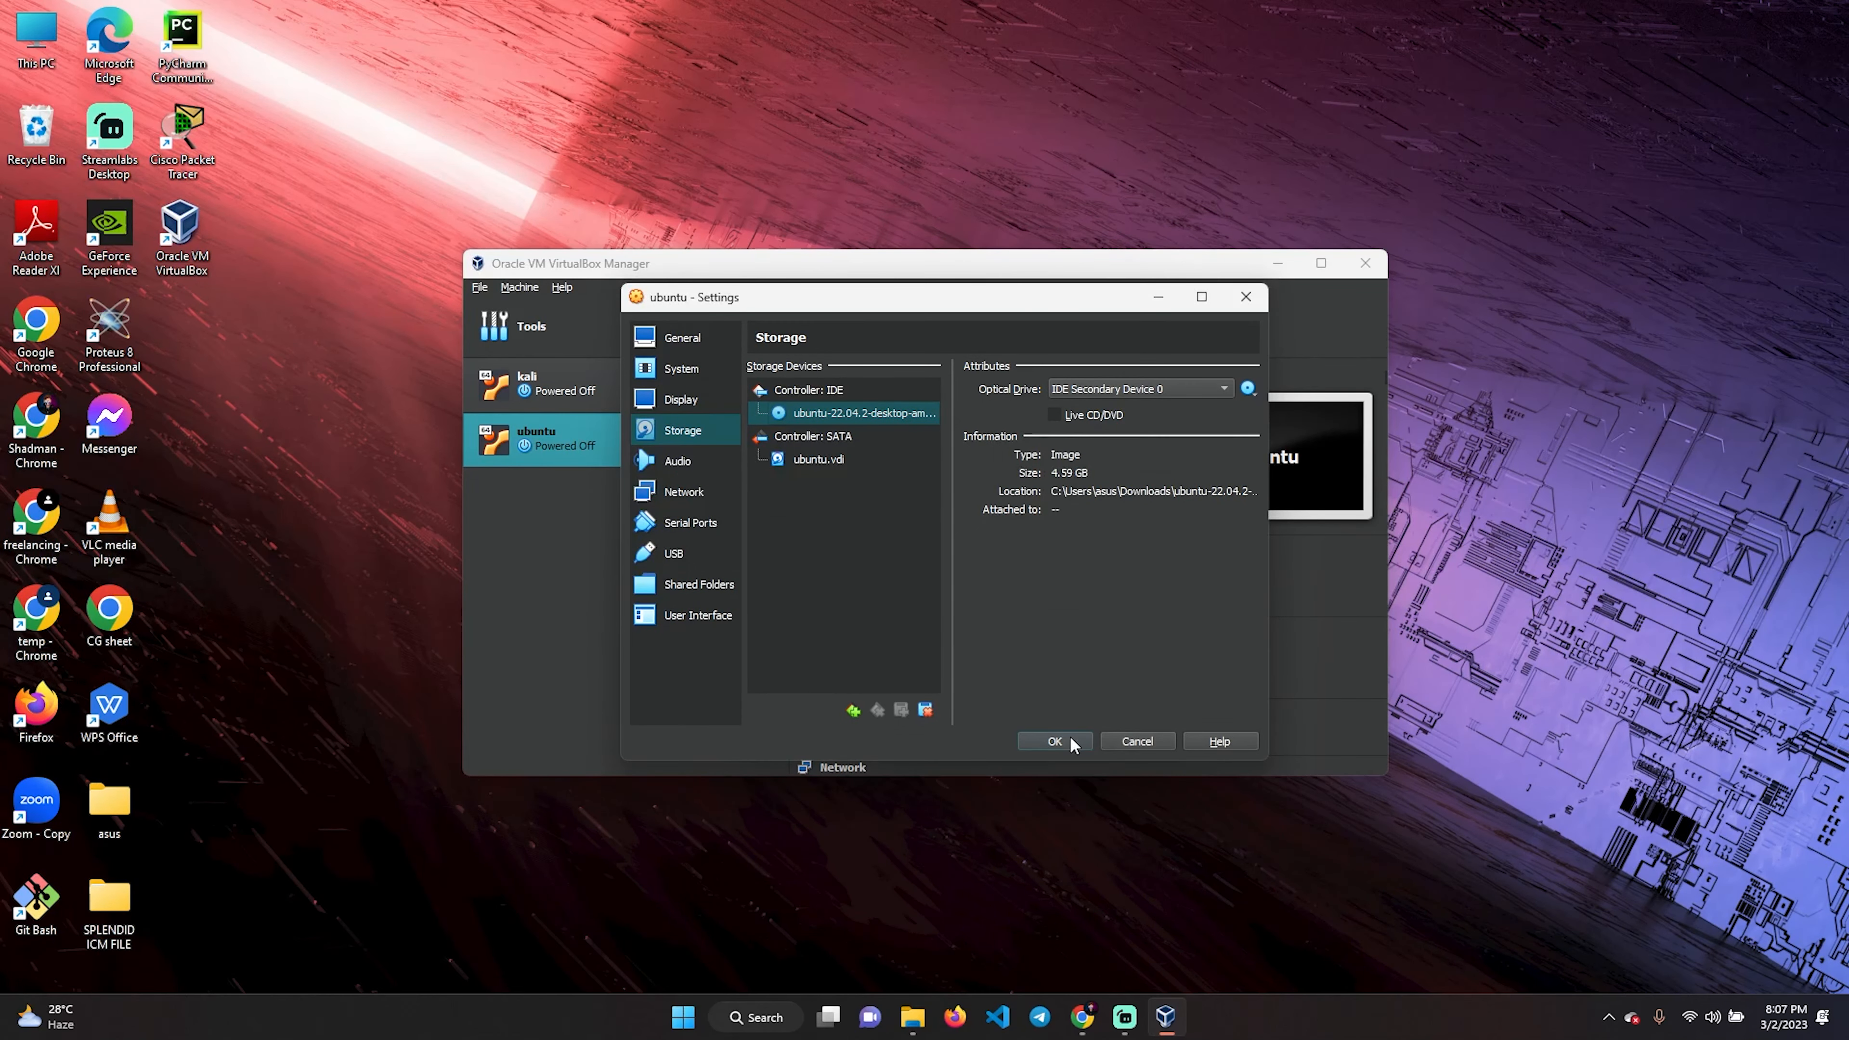
left_click(1057, 741)
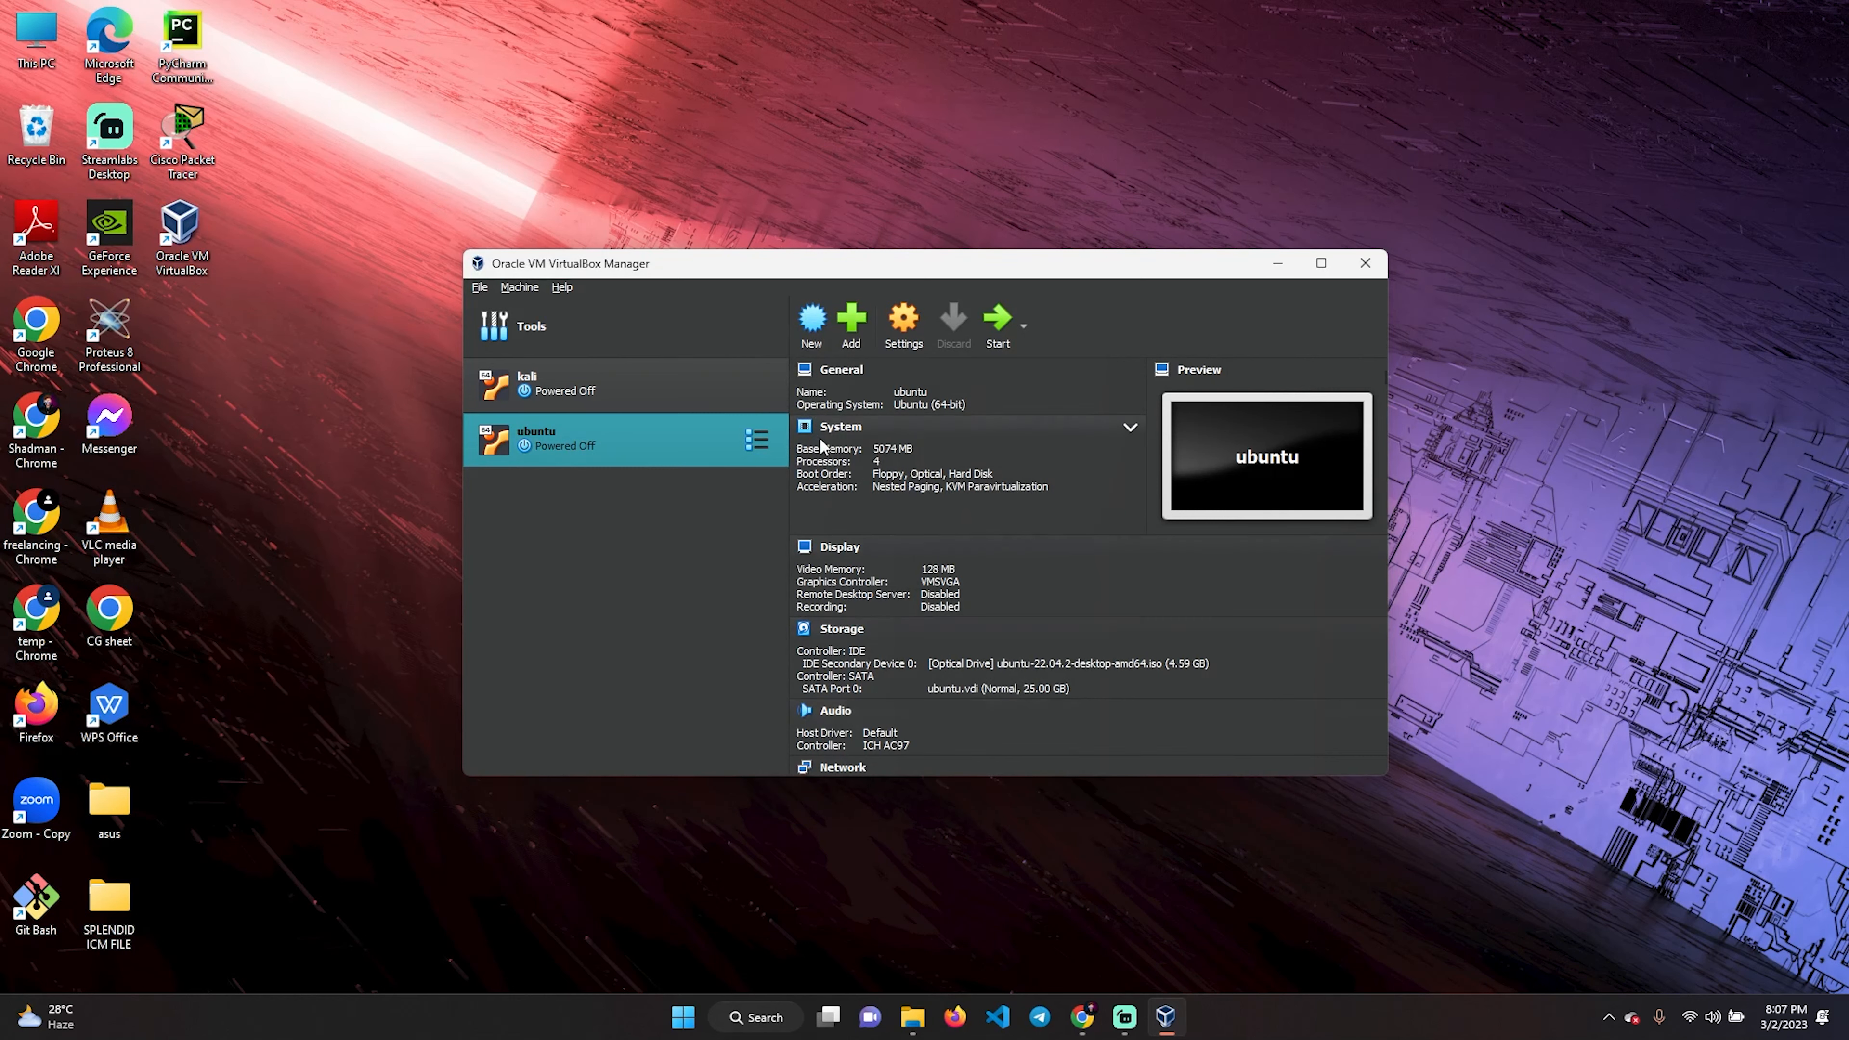
Step: Start the ubuntu machine, boot "Try or Install Ubuntu" and begin the Ubuntu installation in English
left_click(1007, 324)
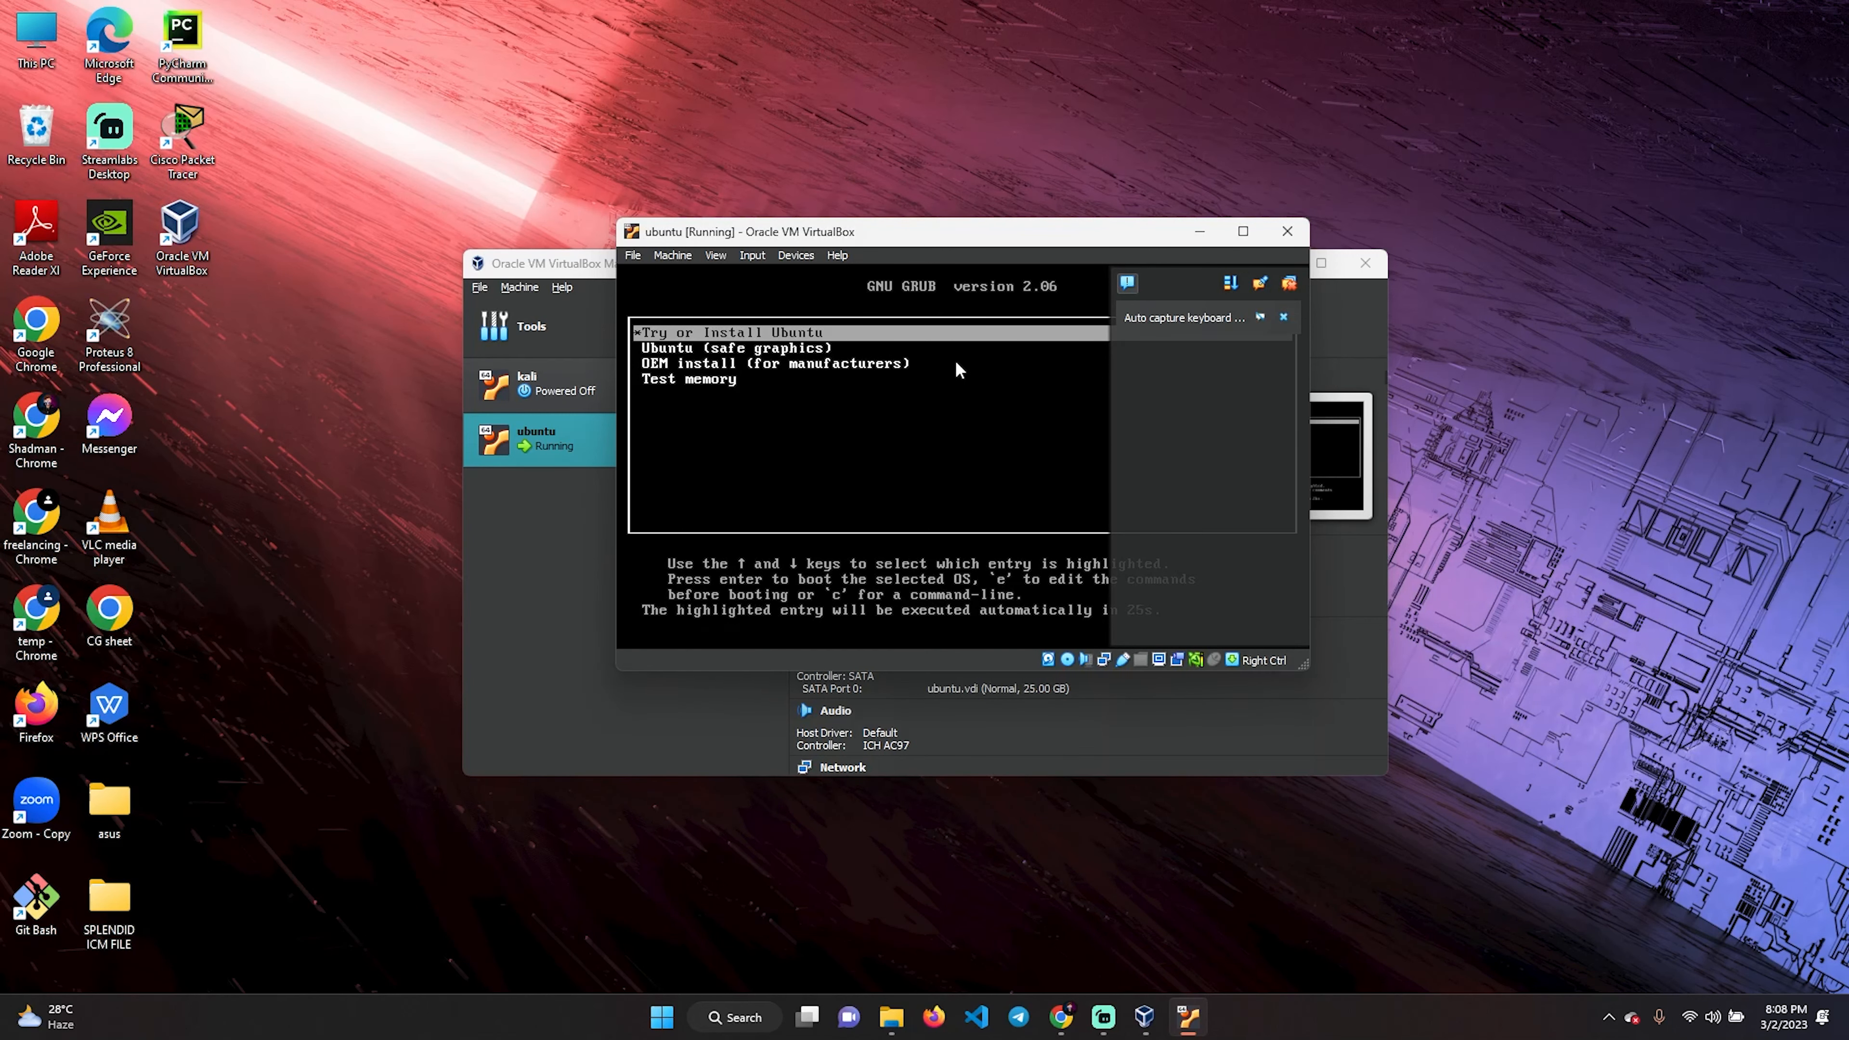
key("Return")
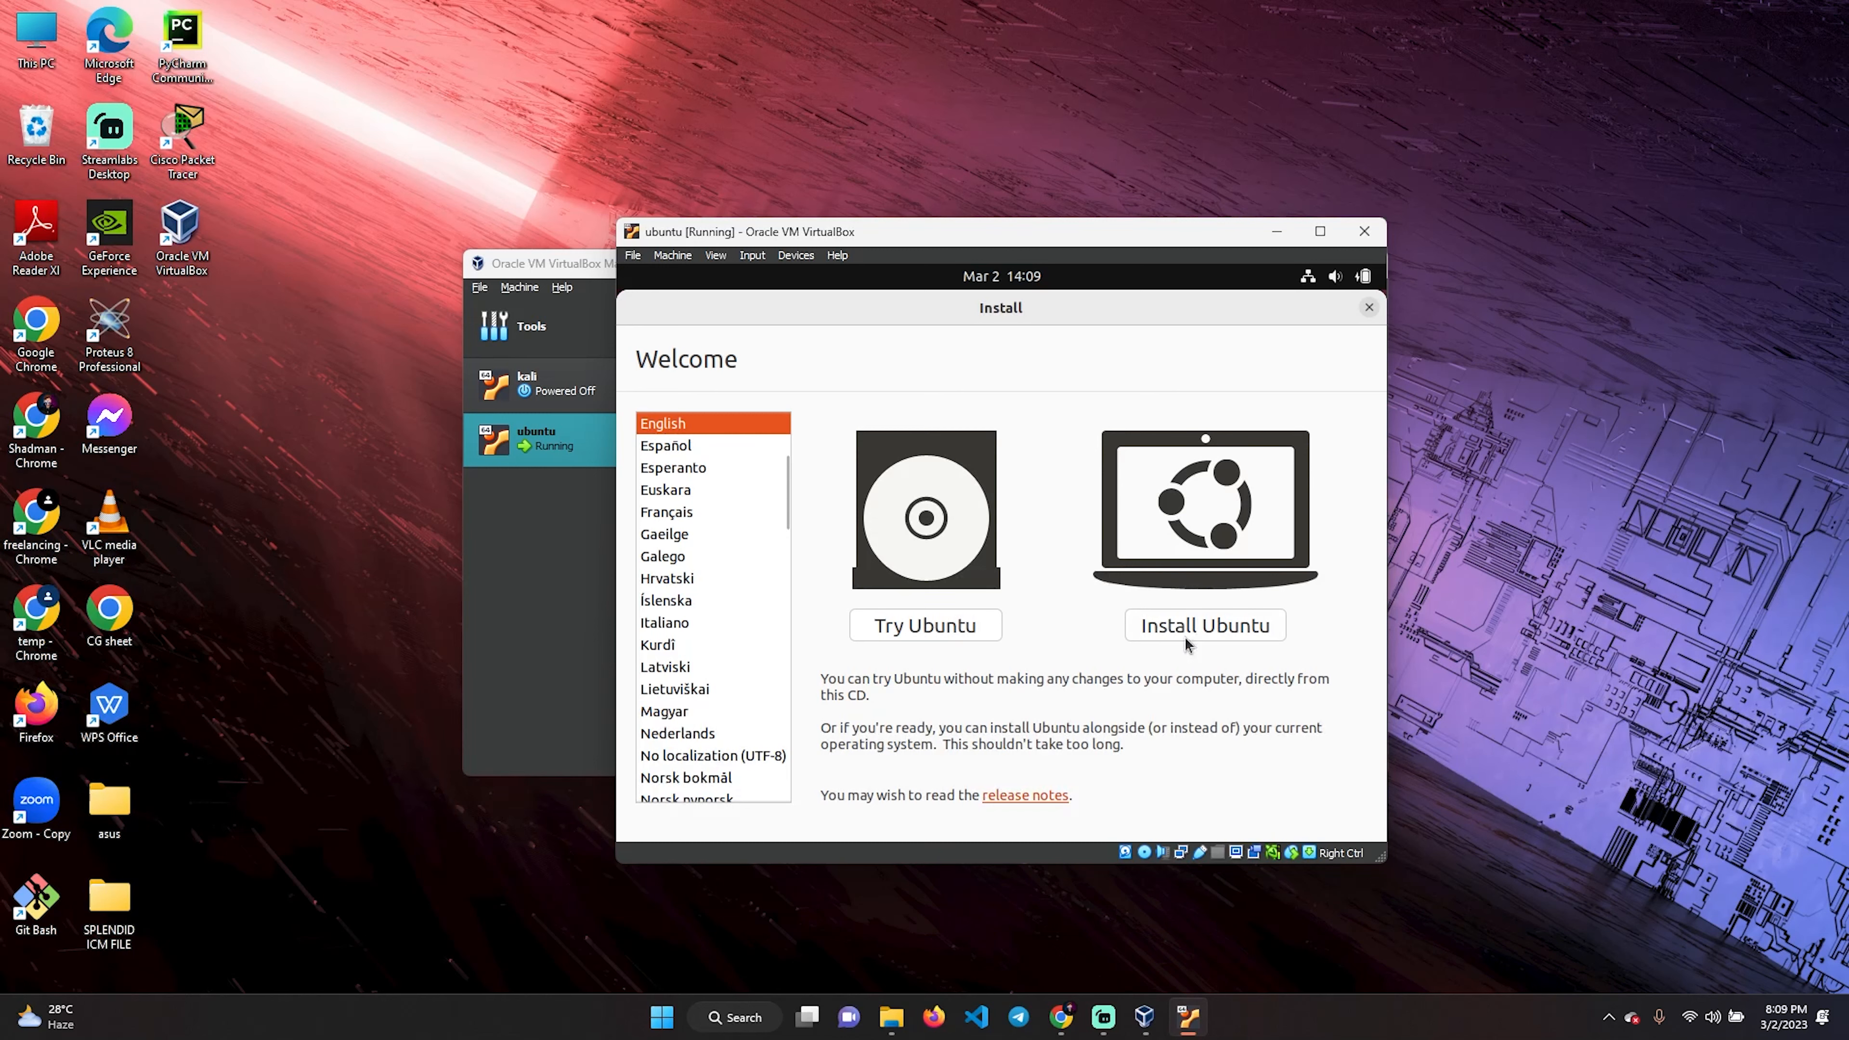
left_click(1222, 633)
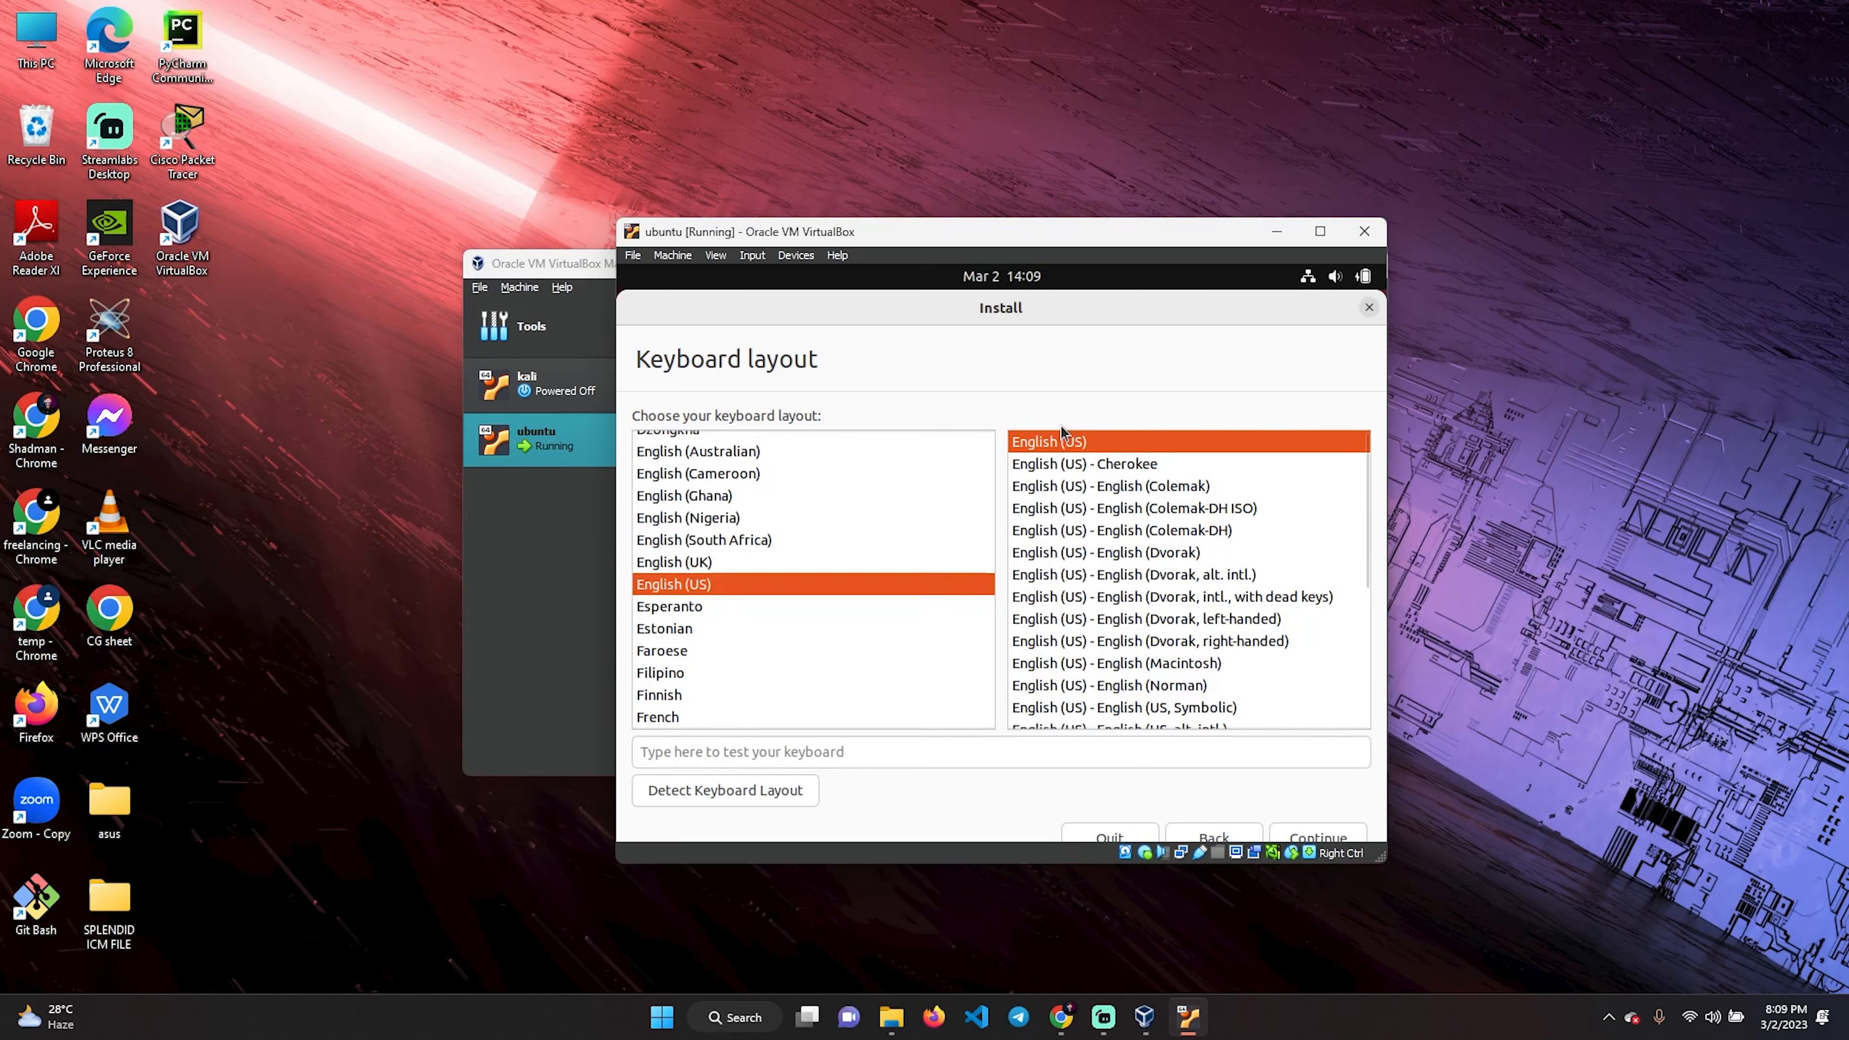
Step: Accept the English (US) keyboard layout and choose a normal installation with updates and third-party graphics, Wi-Fi and media software
left_click(1318, 837)
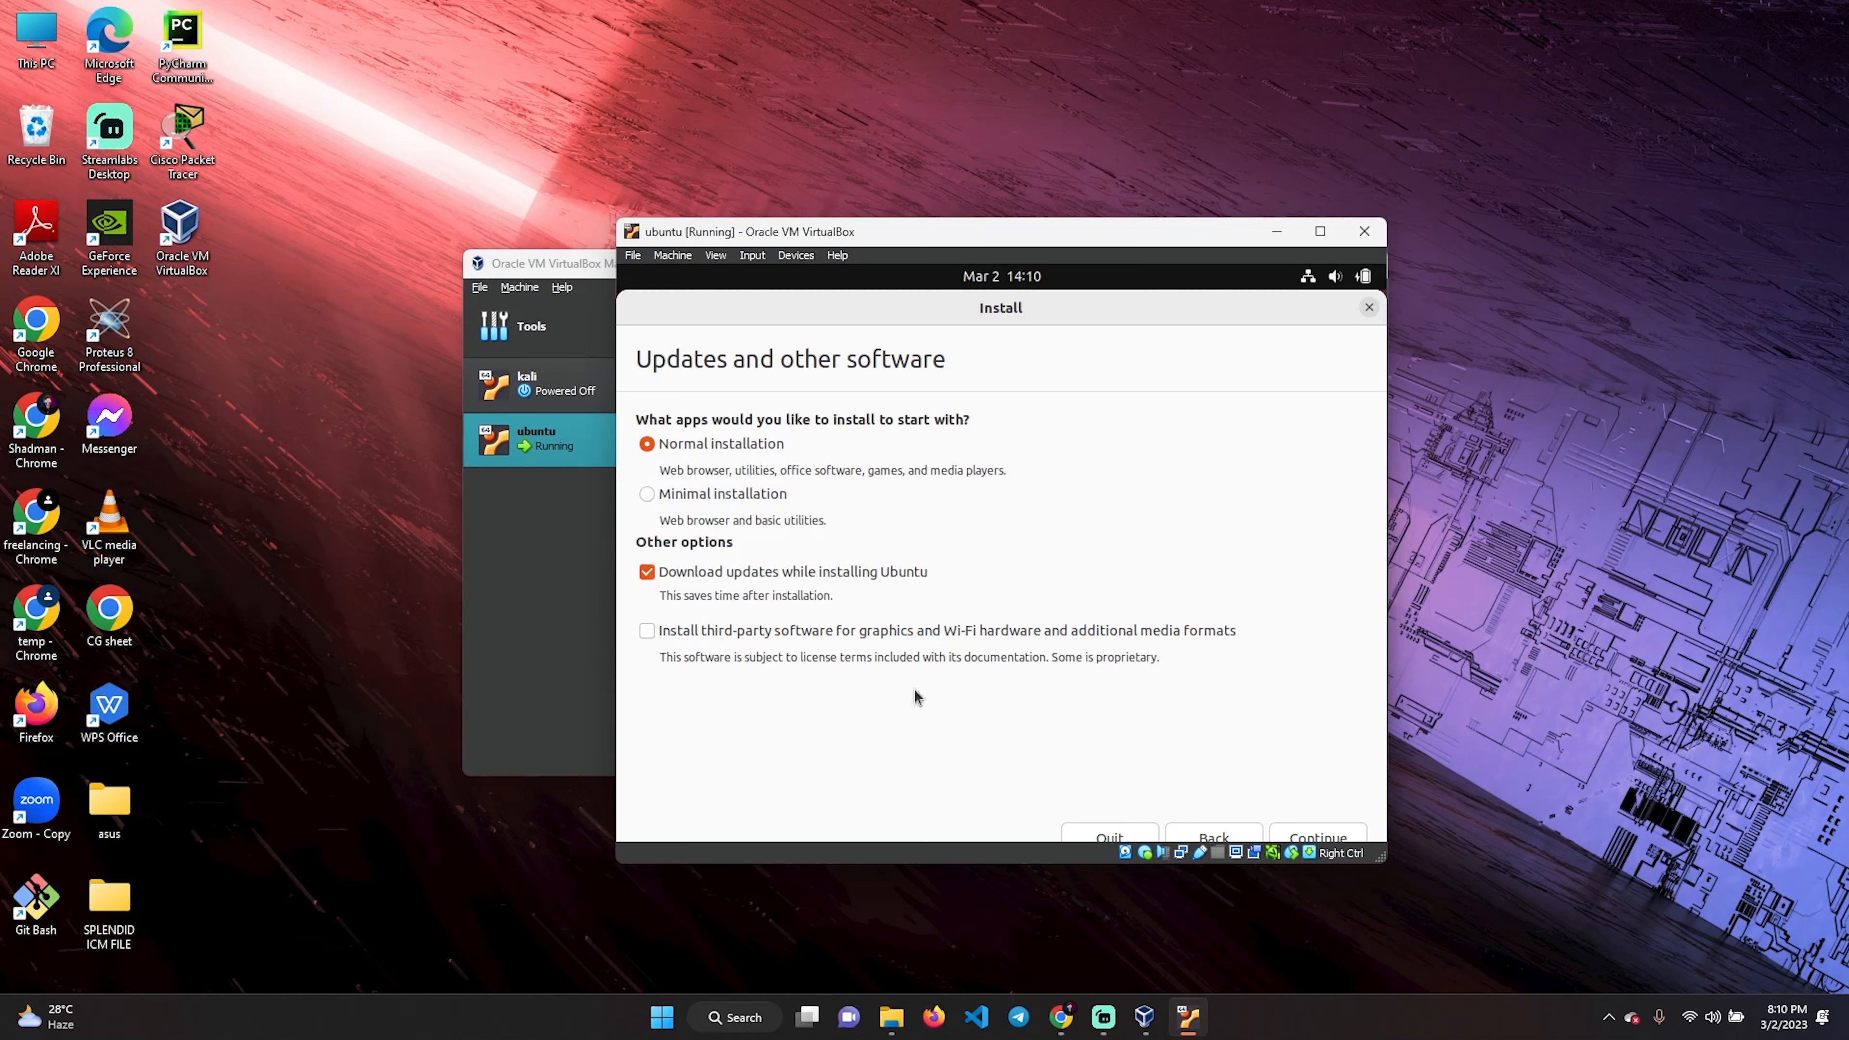
left_click(647, 631)
left_click(1323, 837)
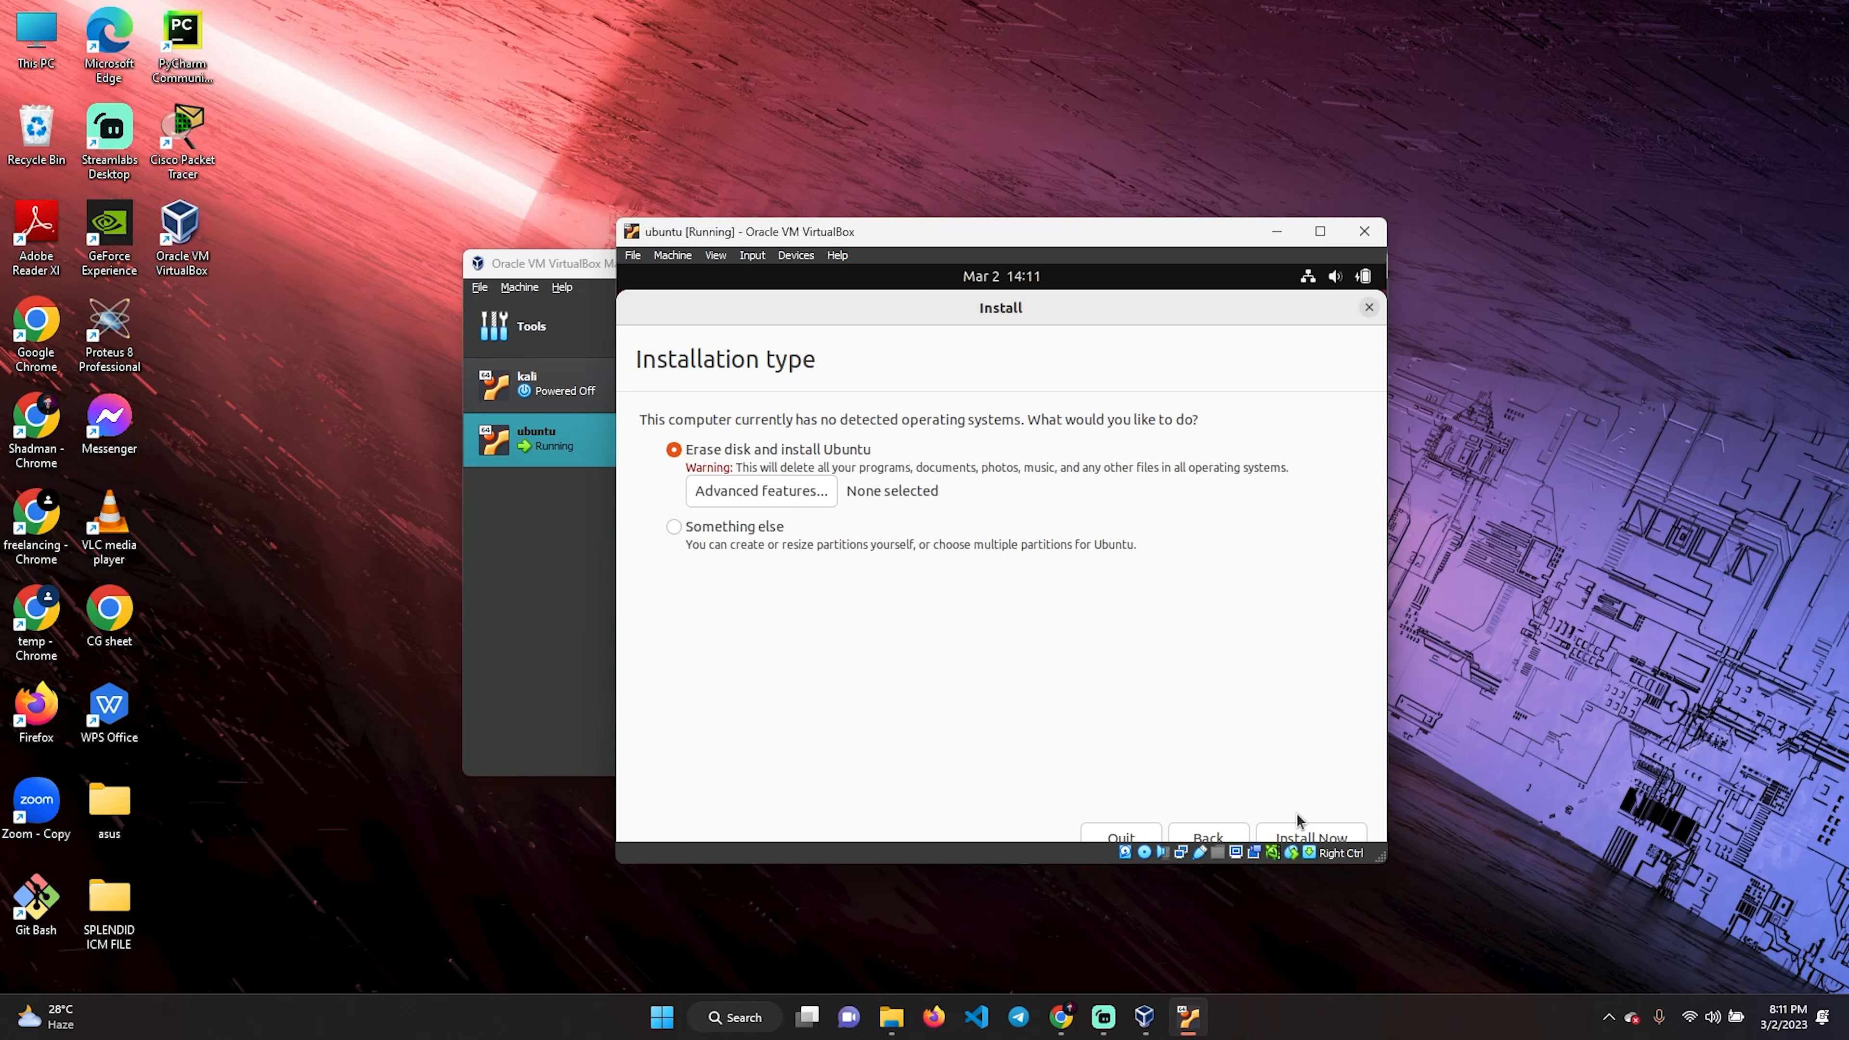
Step: Install with the erase-disk option, confirm writing the changes to disk, and accept Dhaka as the location
left_click(1307, 838)
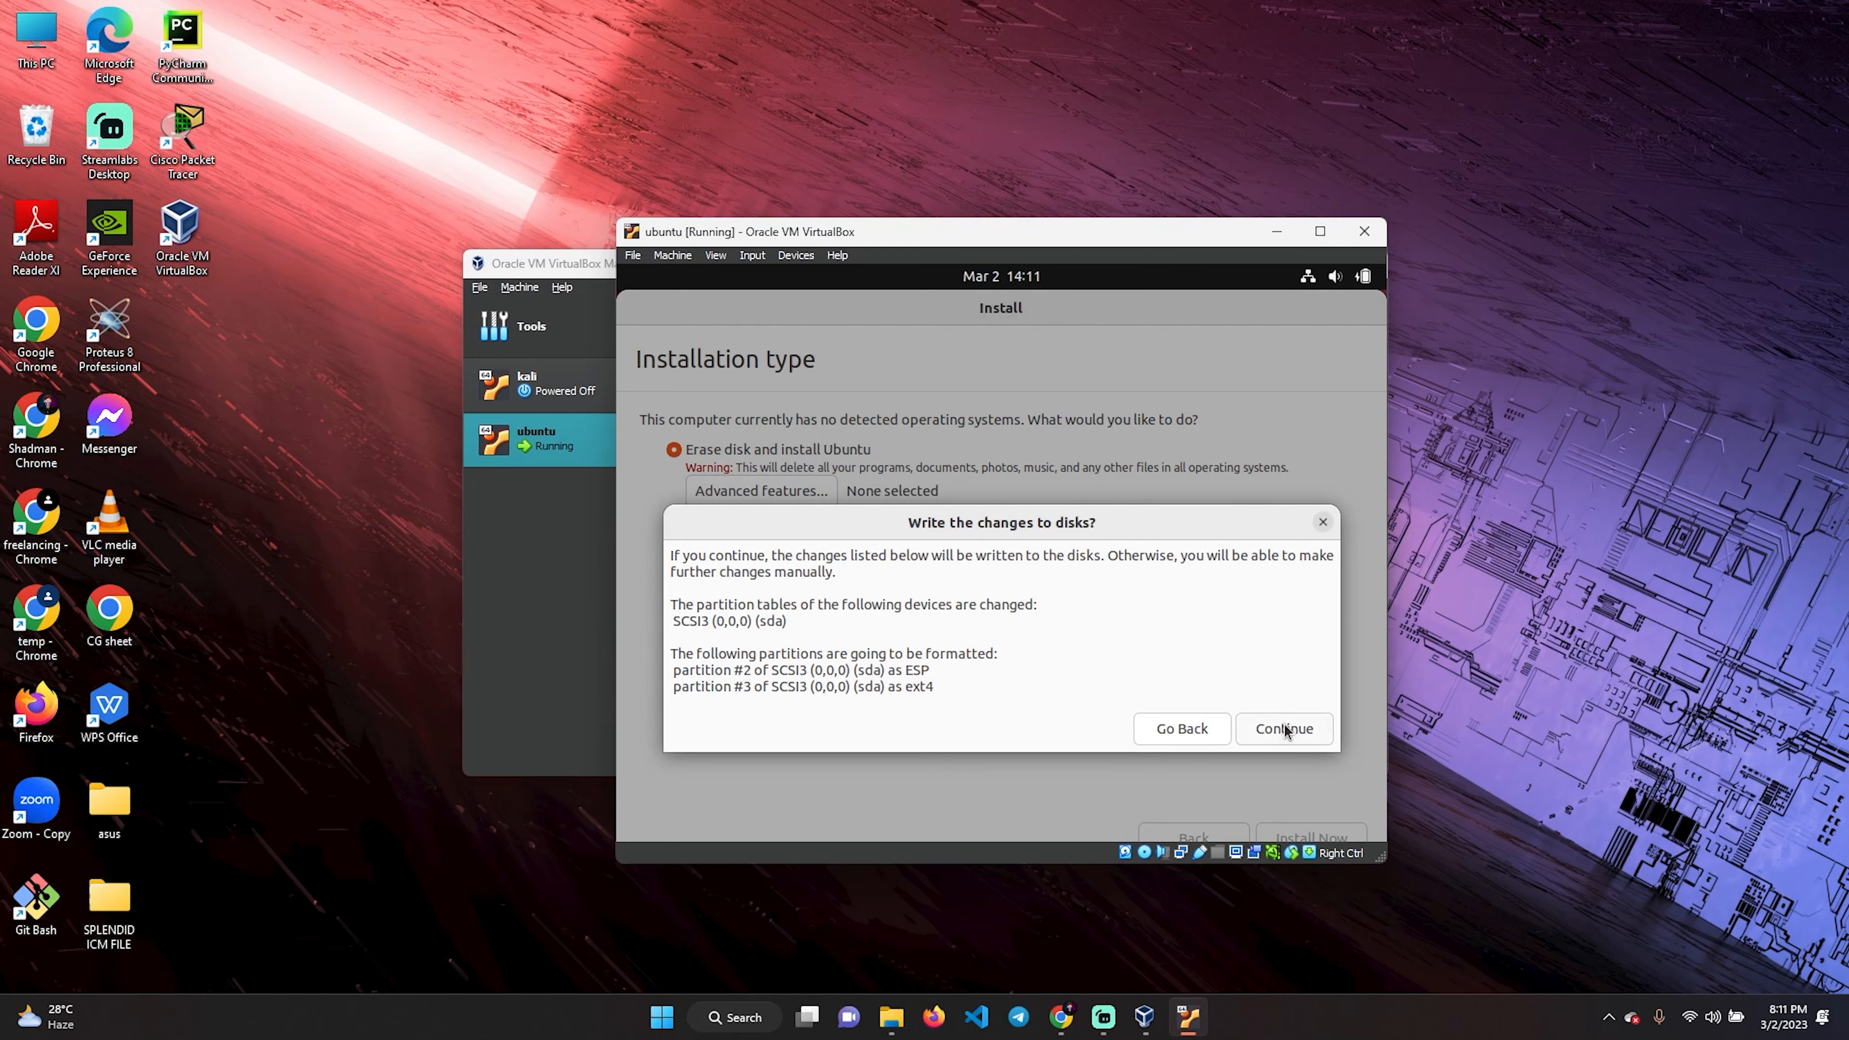
left_click(1291, 730)
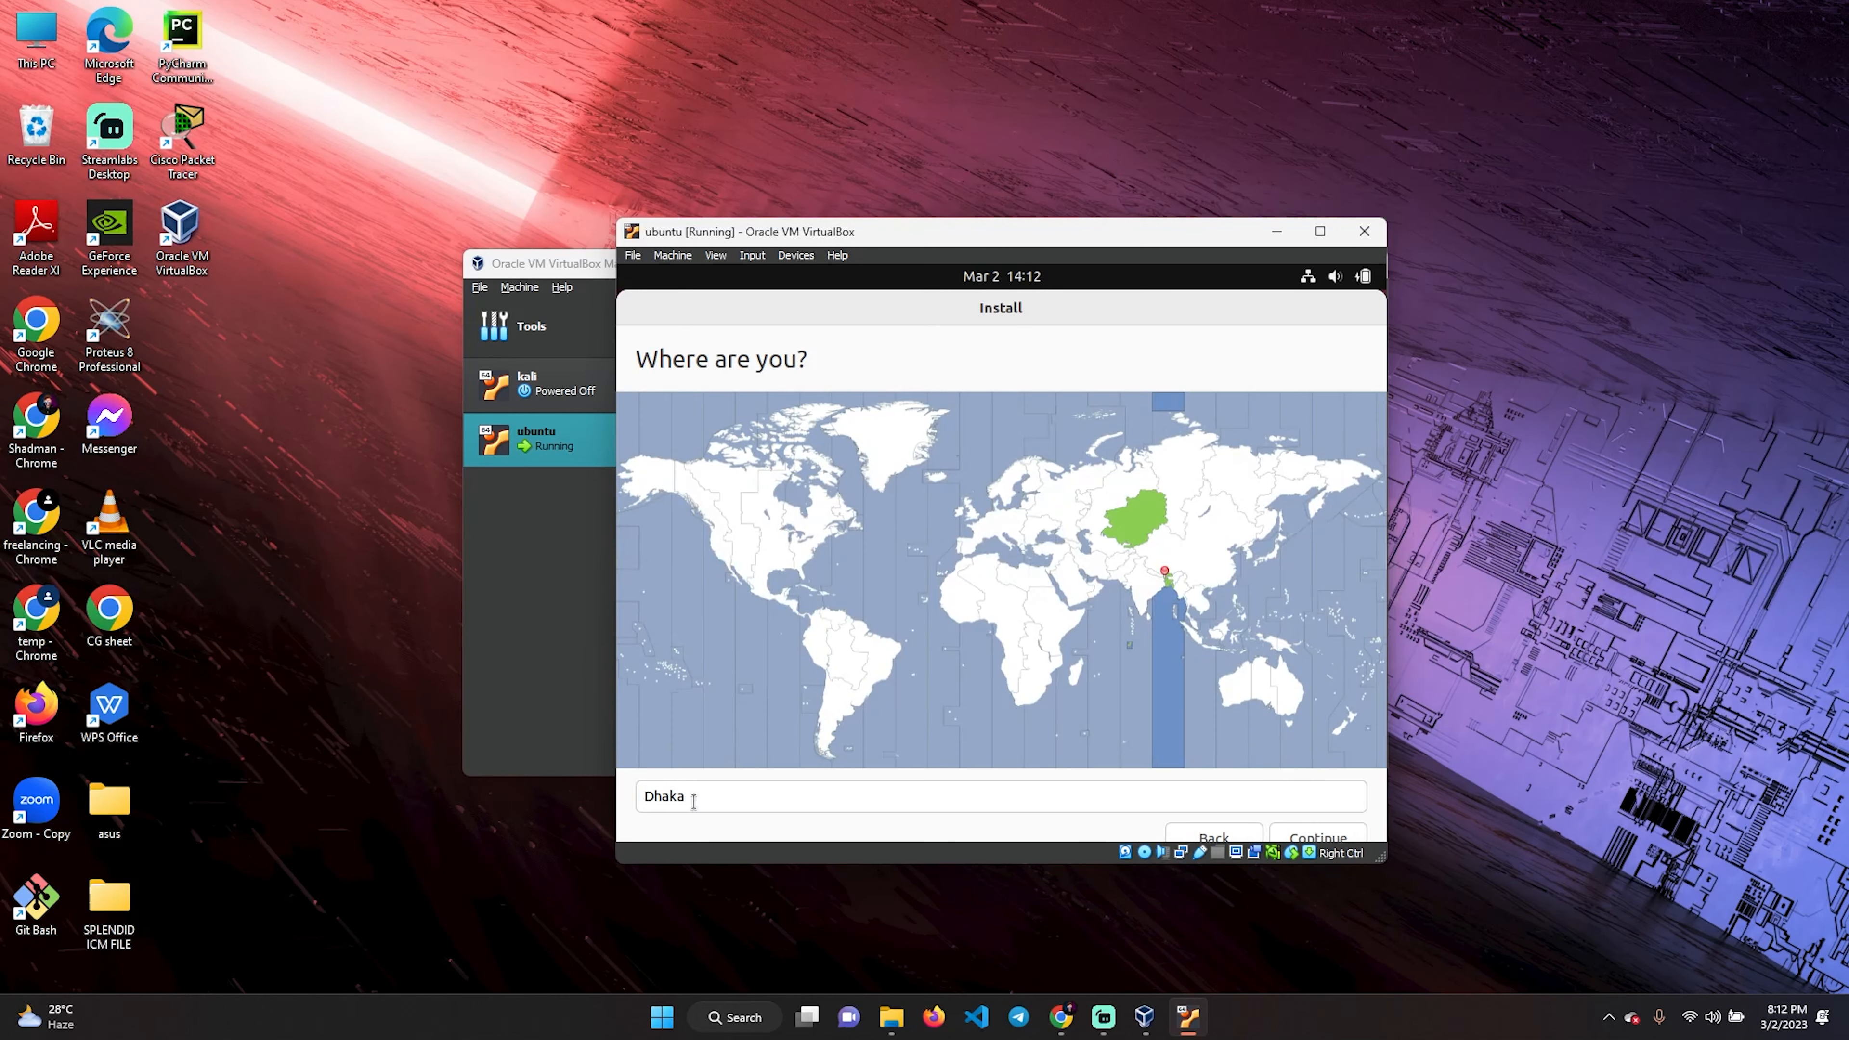
left_click(1311, 837)
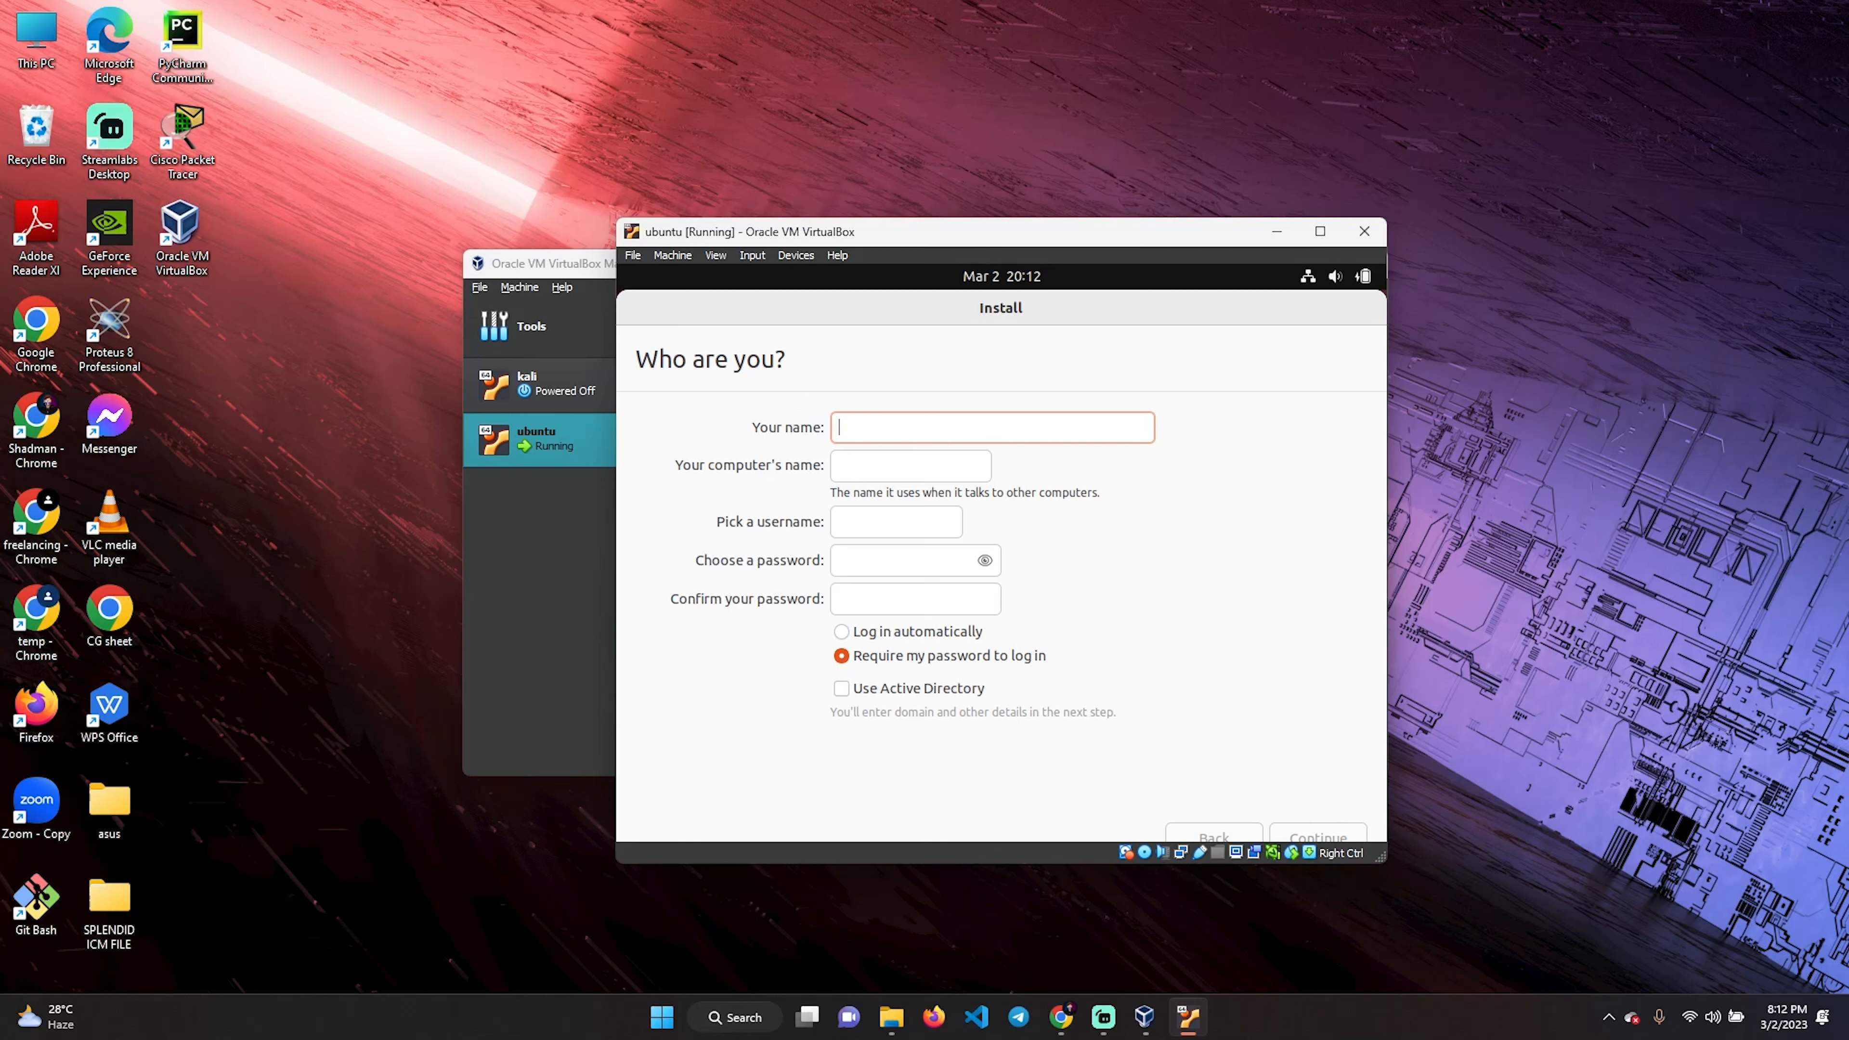
Step: Create the user account by entering the user's name and an account password with its confirmation, keeping password login required
type("shadman")
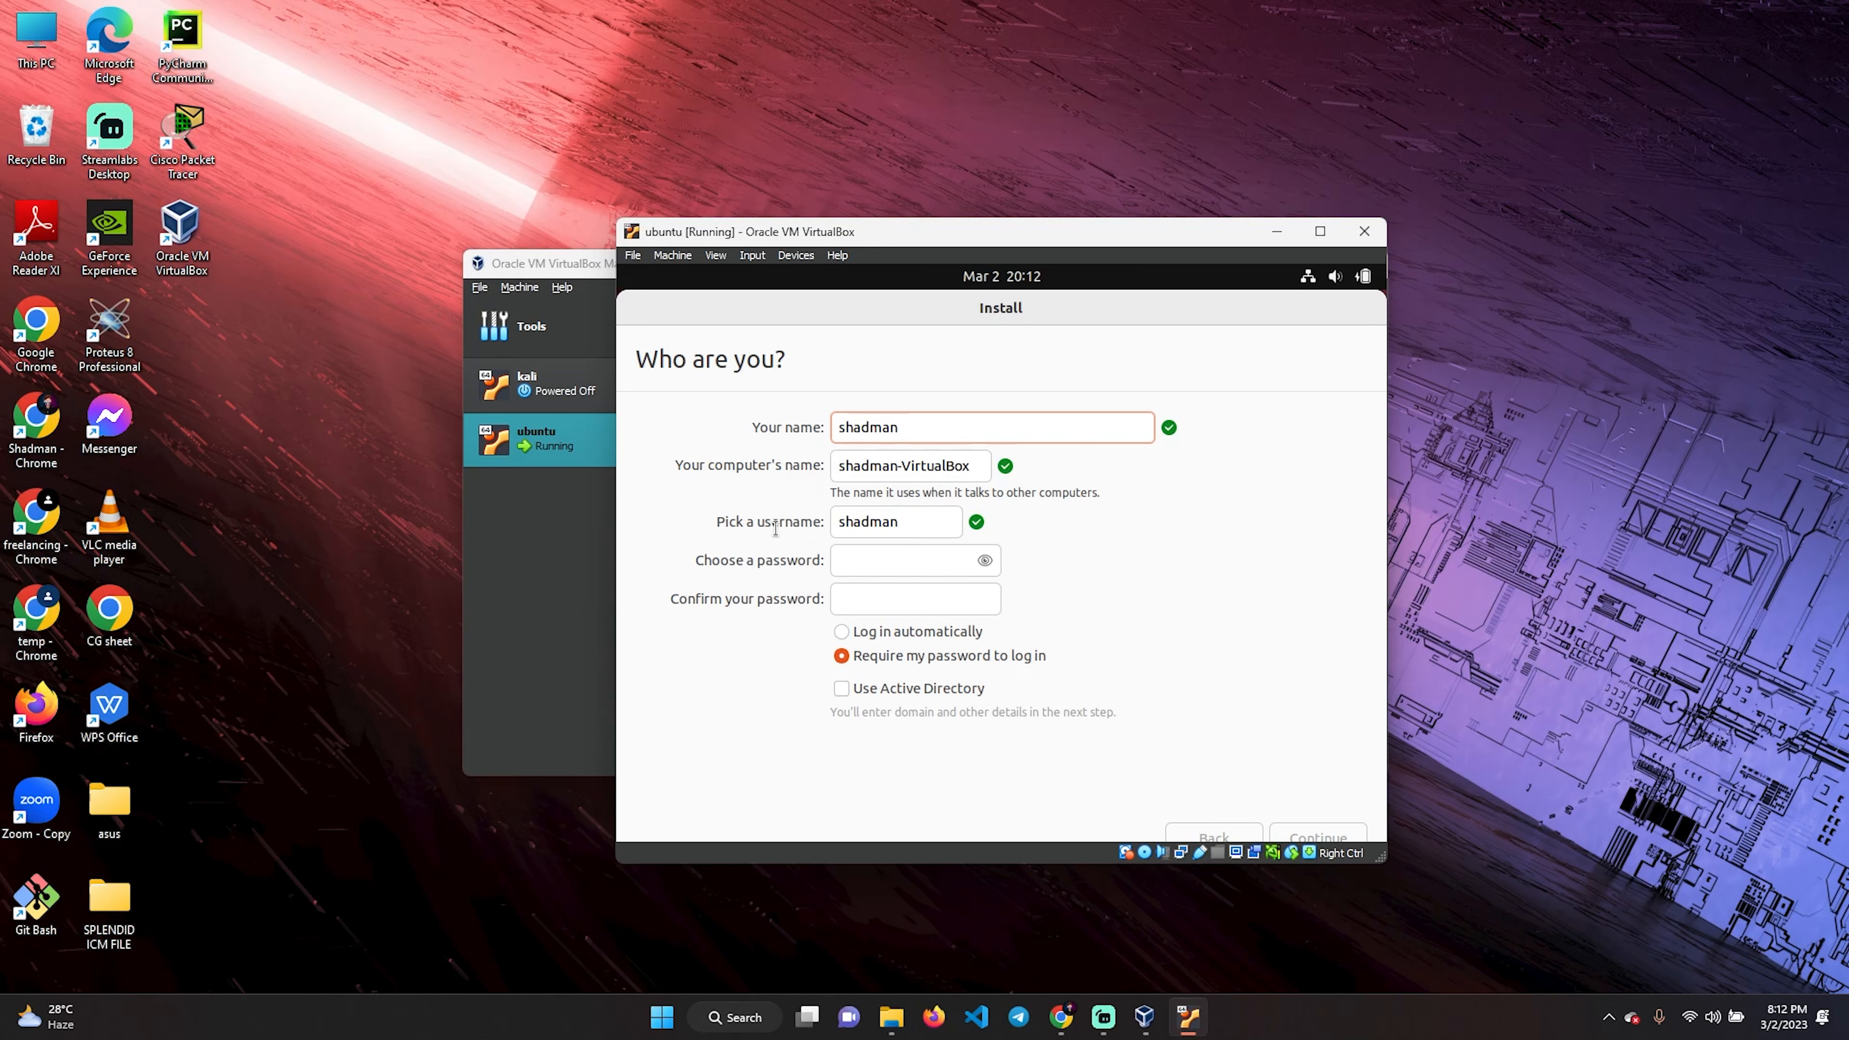
left_click(867, 568)
type("1●●●●●●●●●")
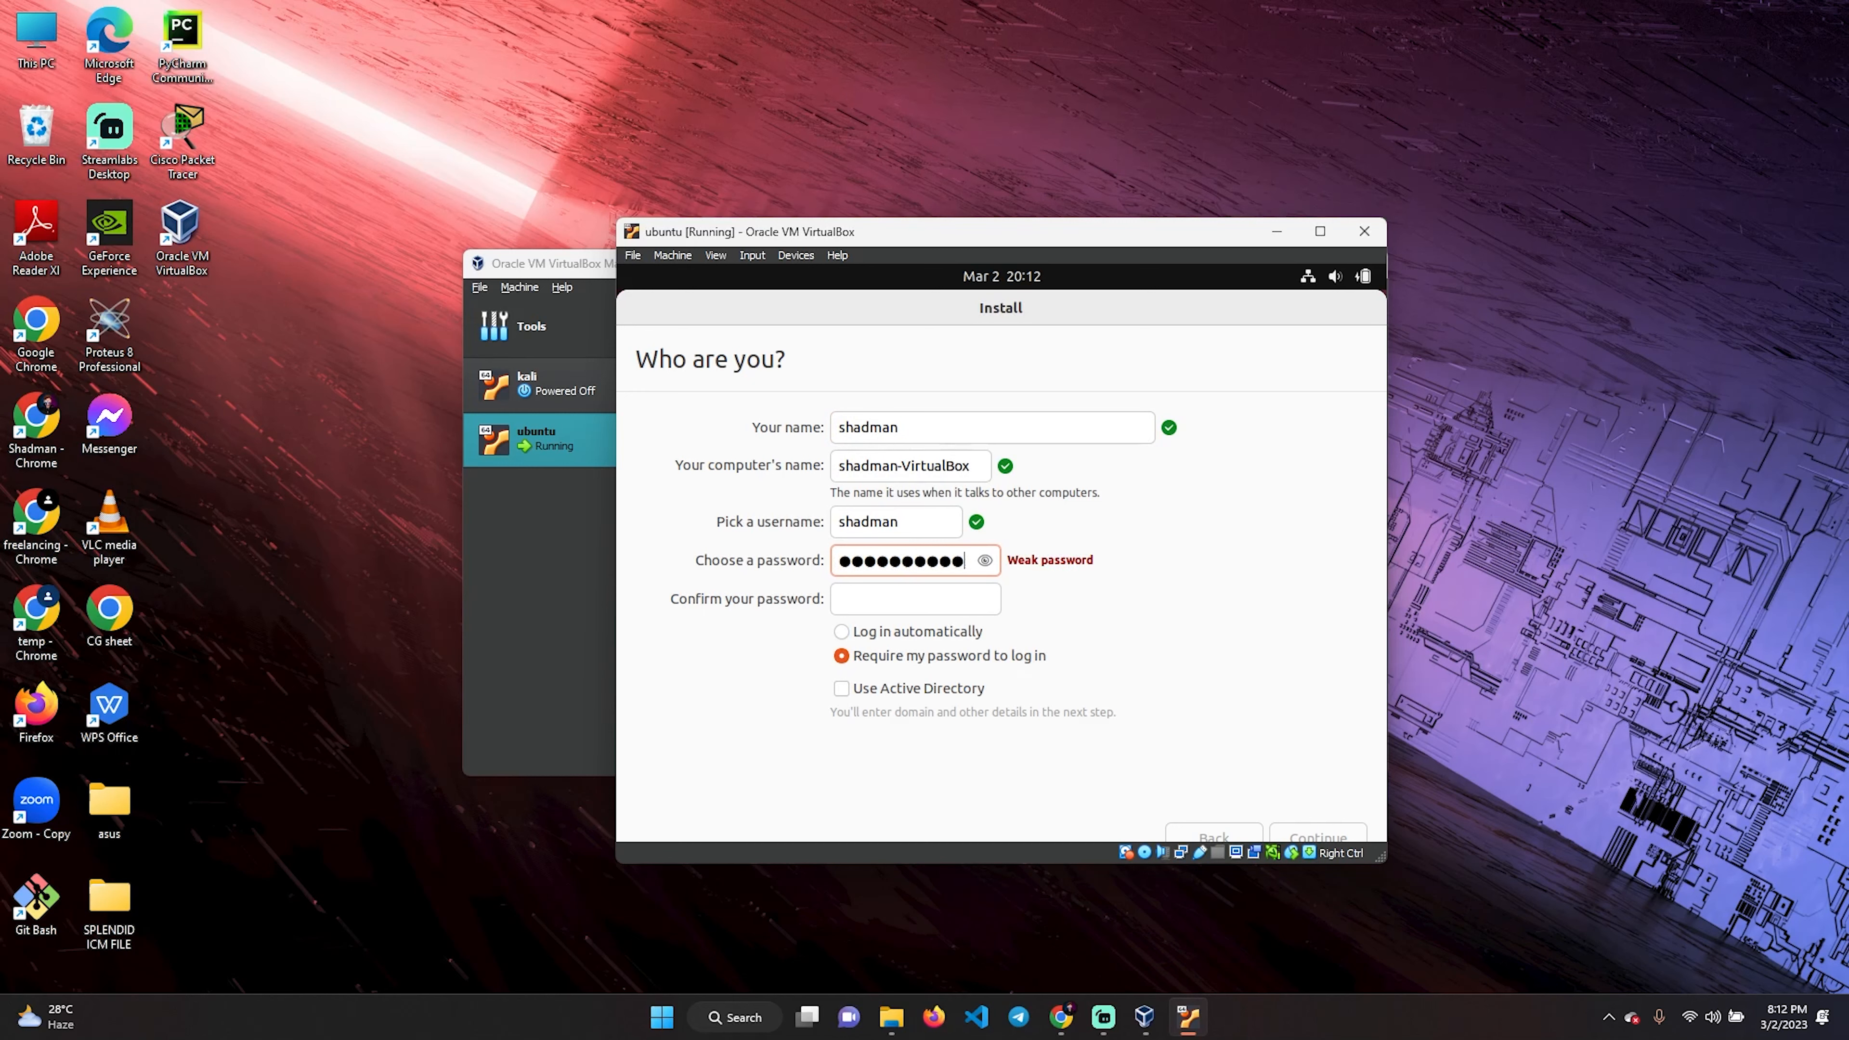
left_click(848, 598)
type("●●●●●●●")
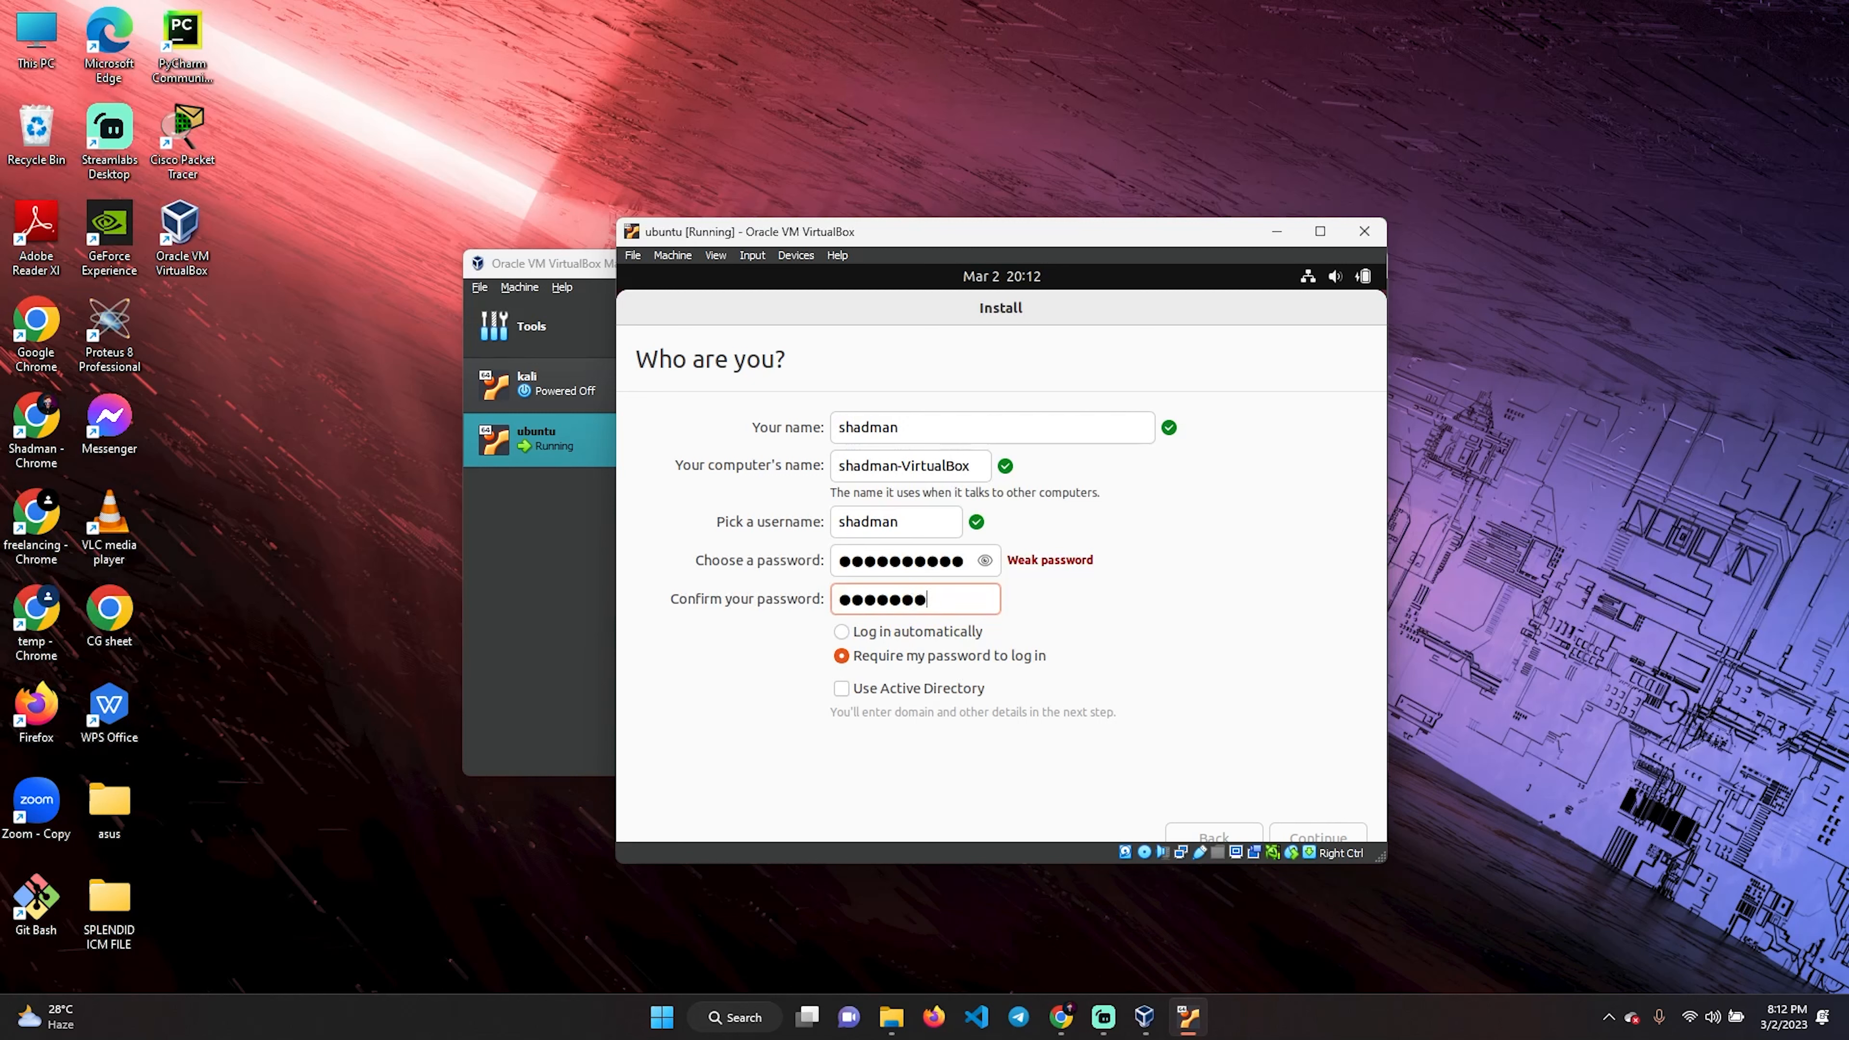
type("●●●")
left_click(1311, 832)
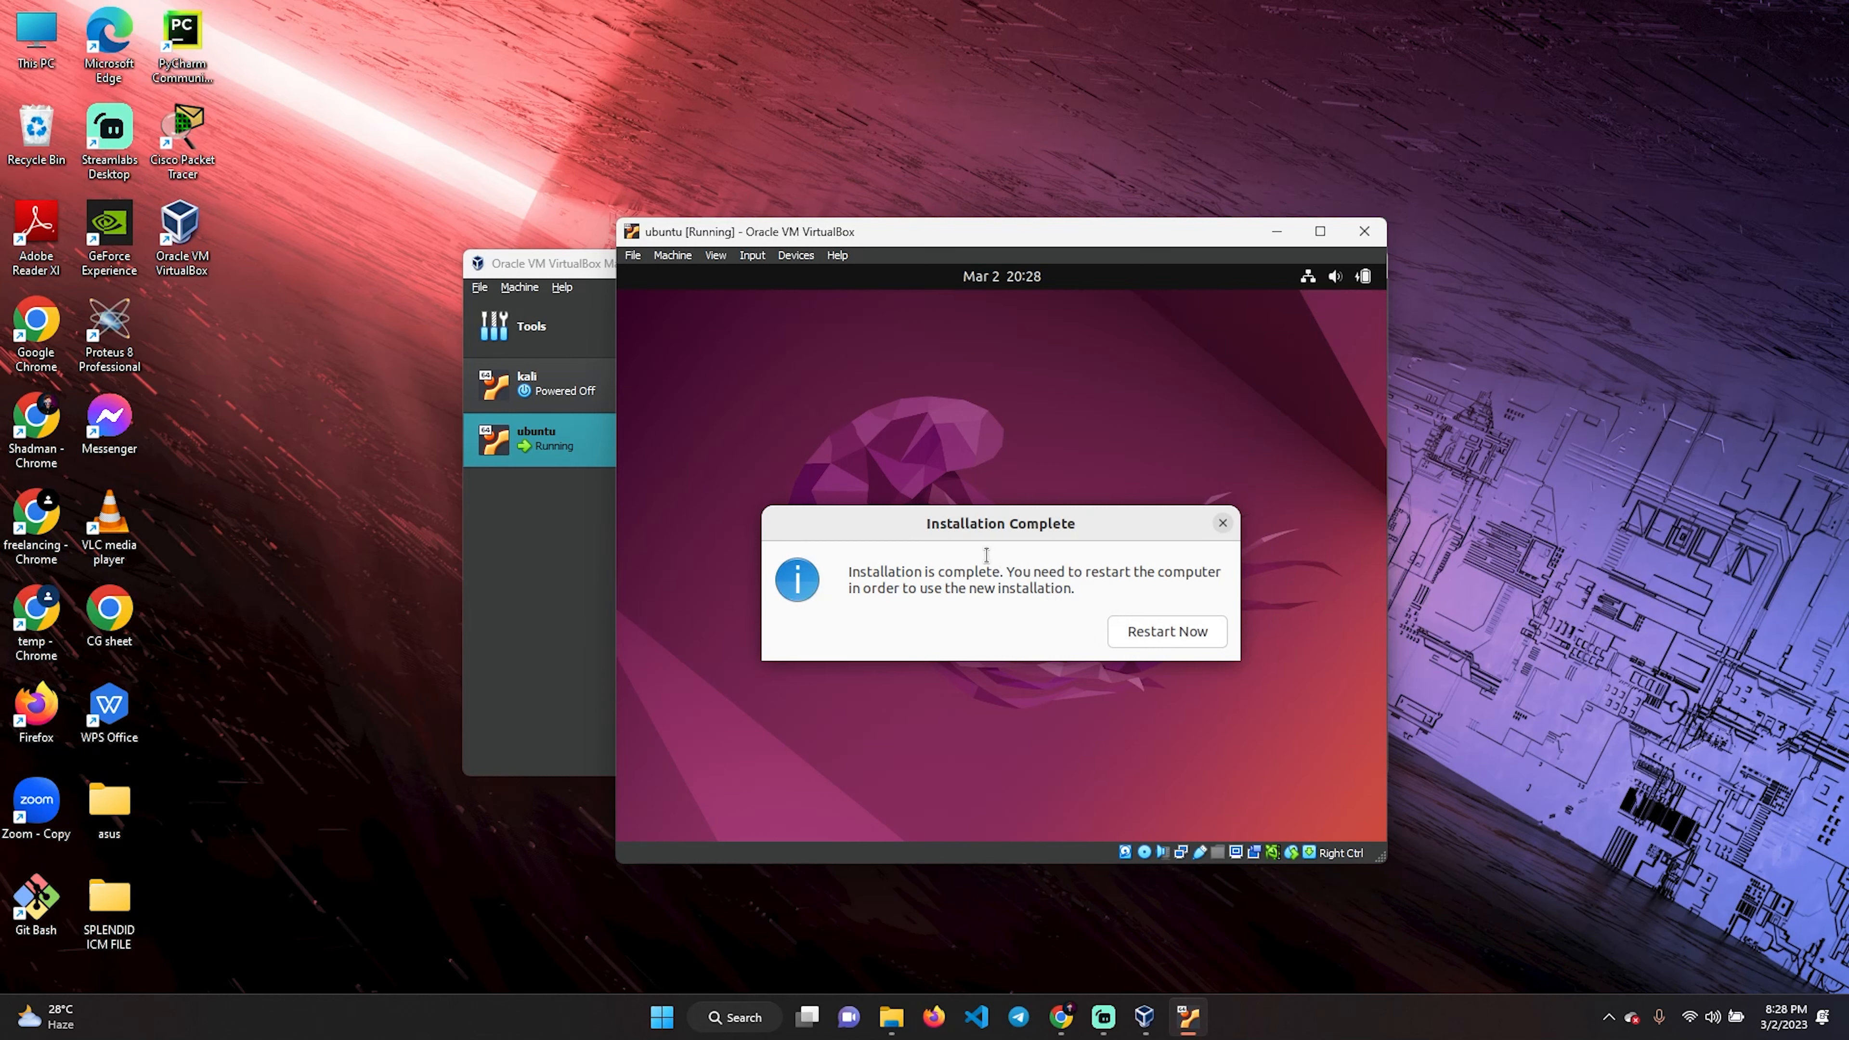
Step: Restart the machine into the new installation and log in to the user account with the account password
left_click(1174, 631)
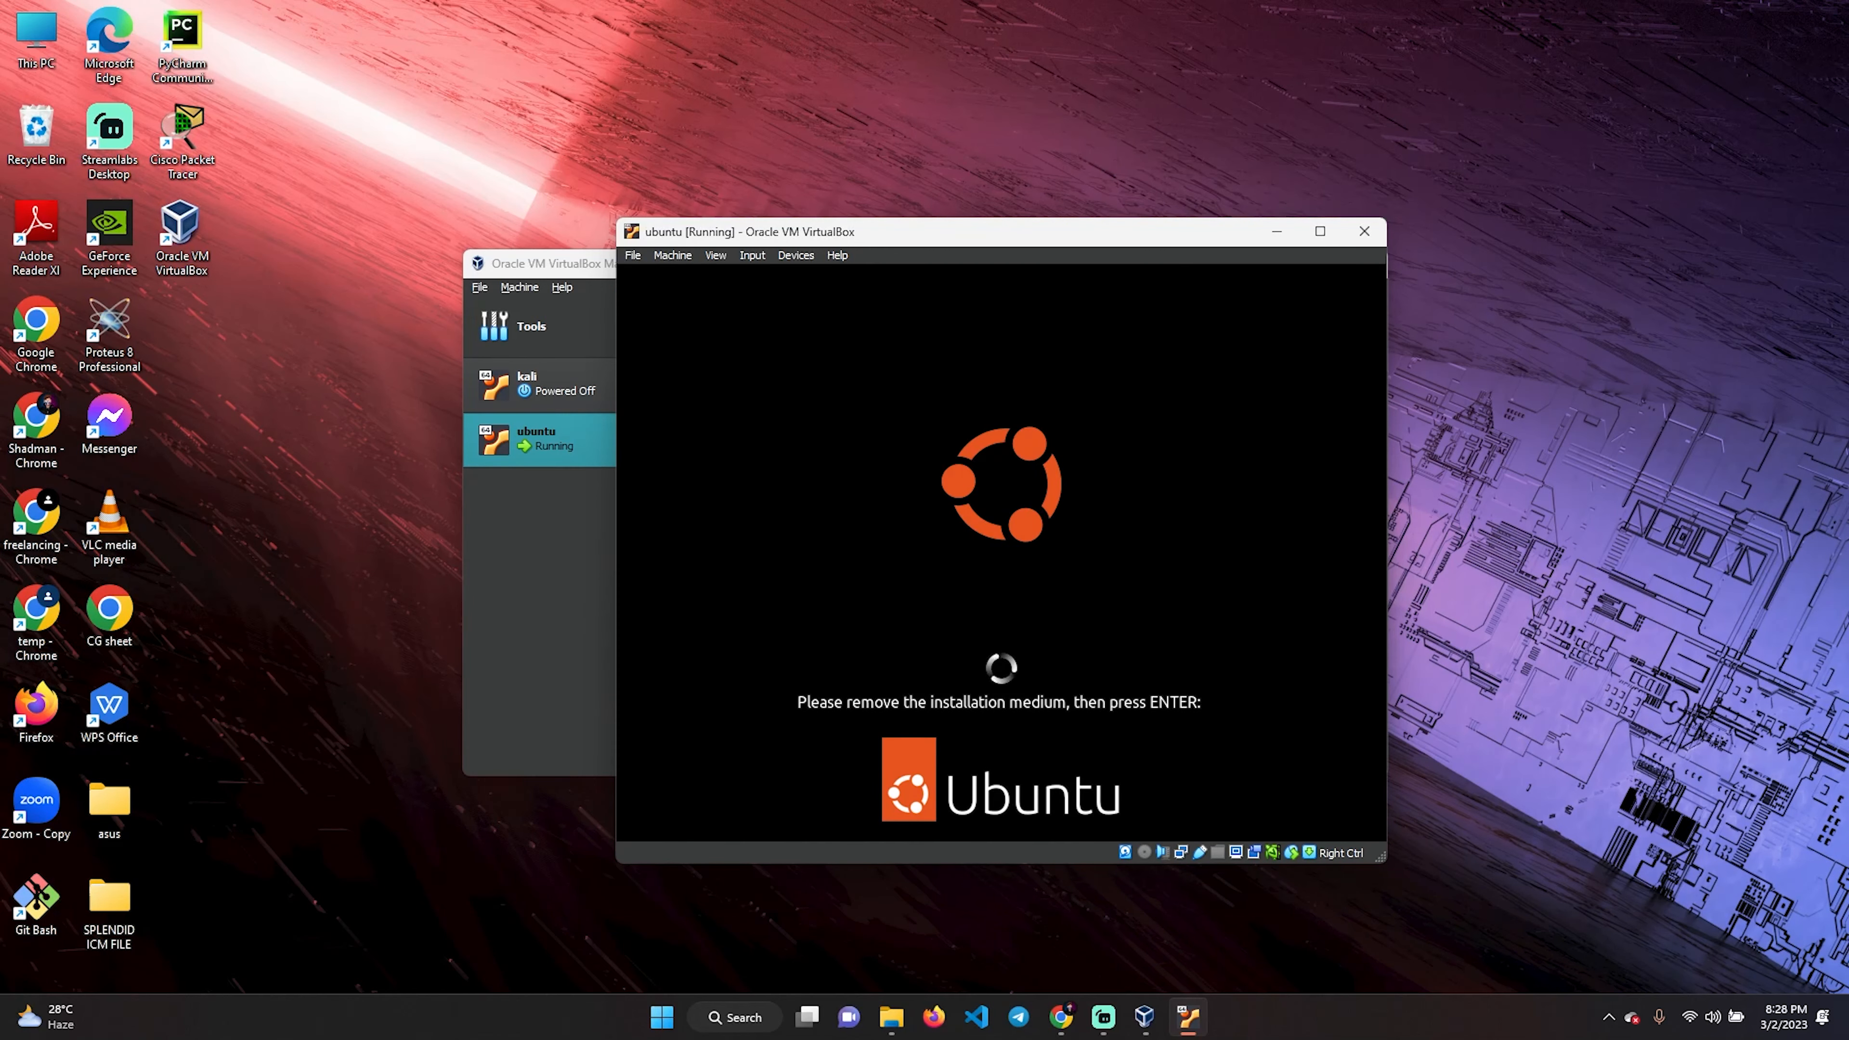
key("Return")
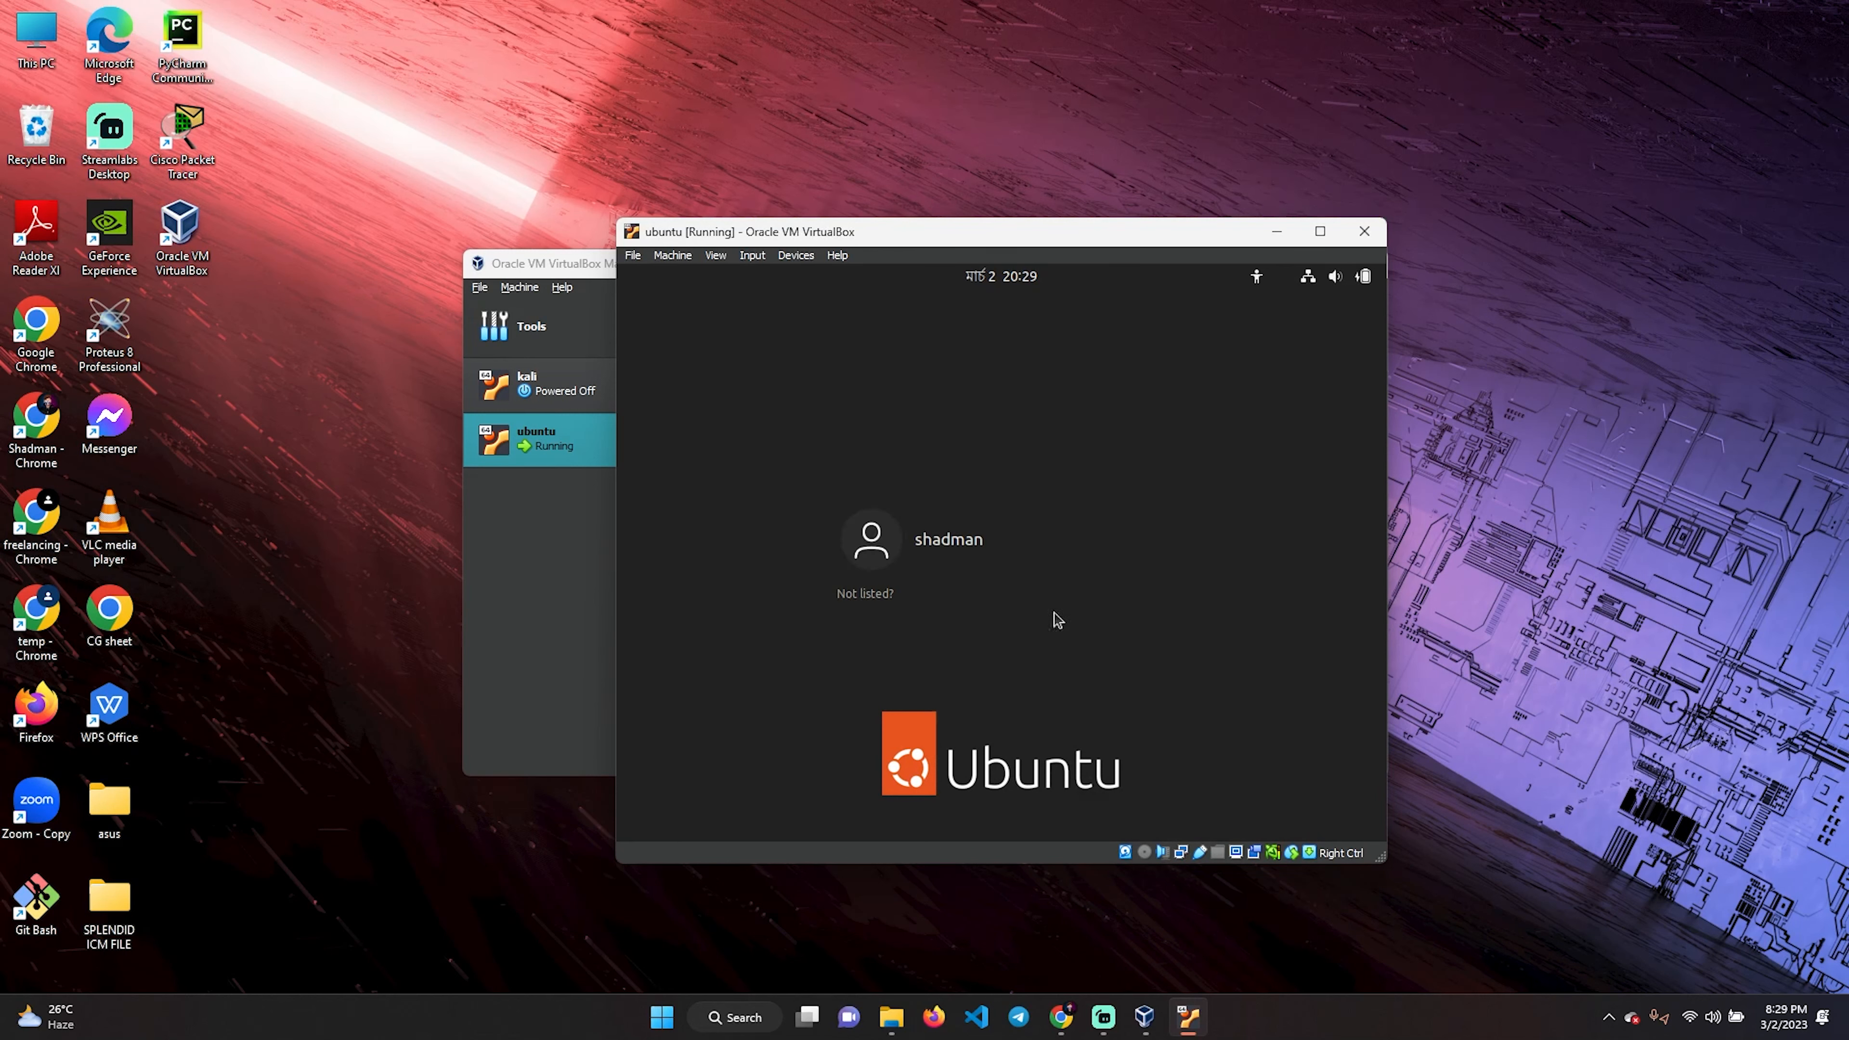
left_click(965, 547)
type("1●●●●●●●●")
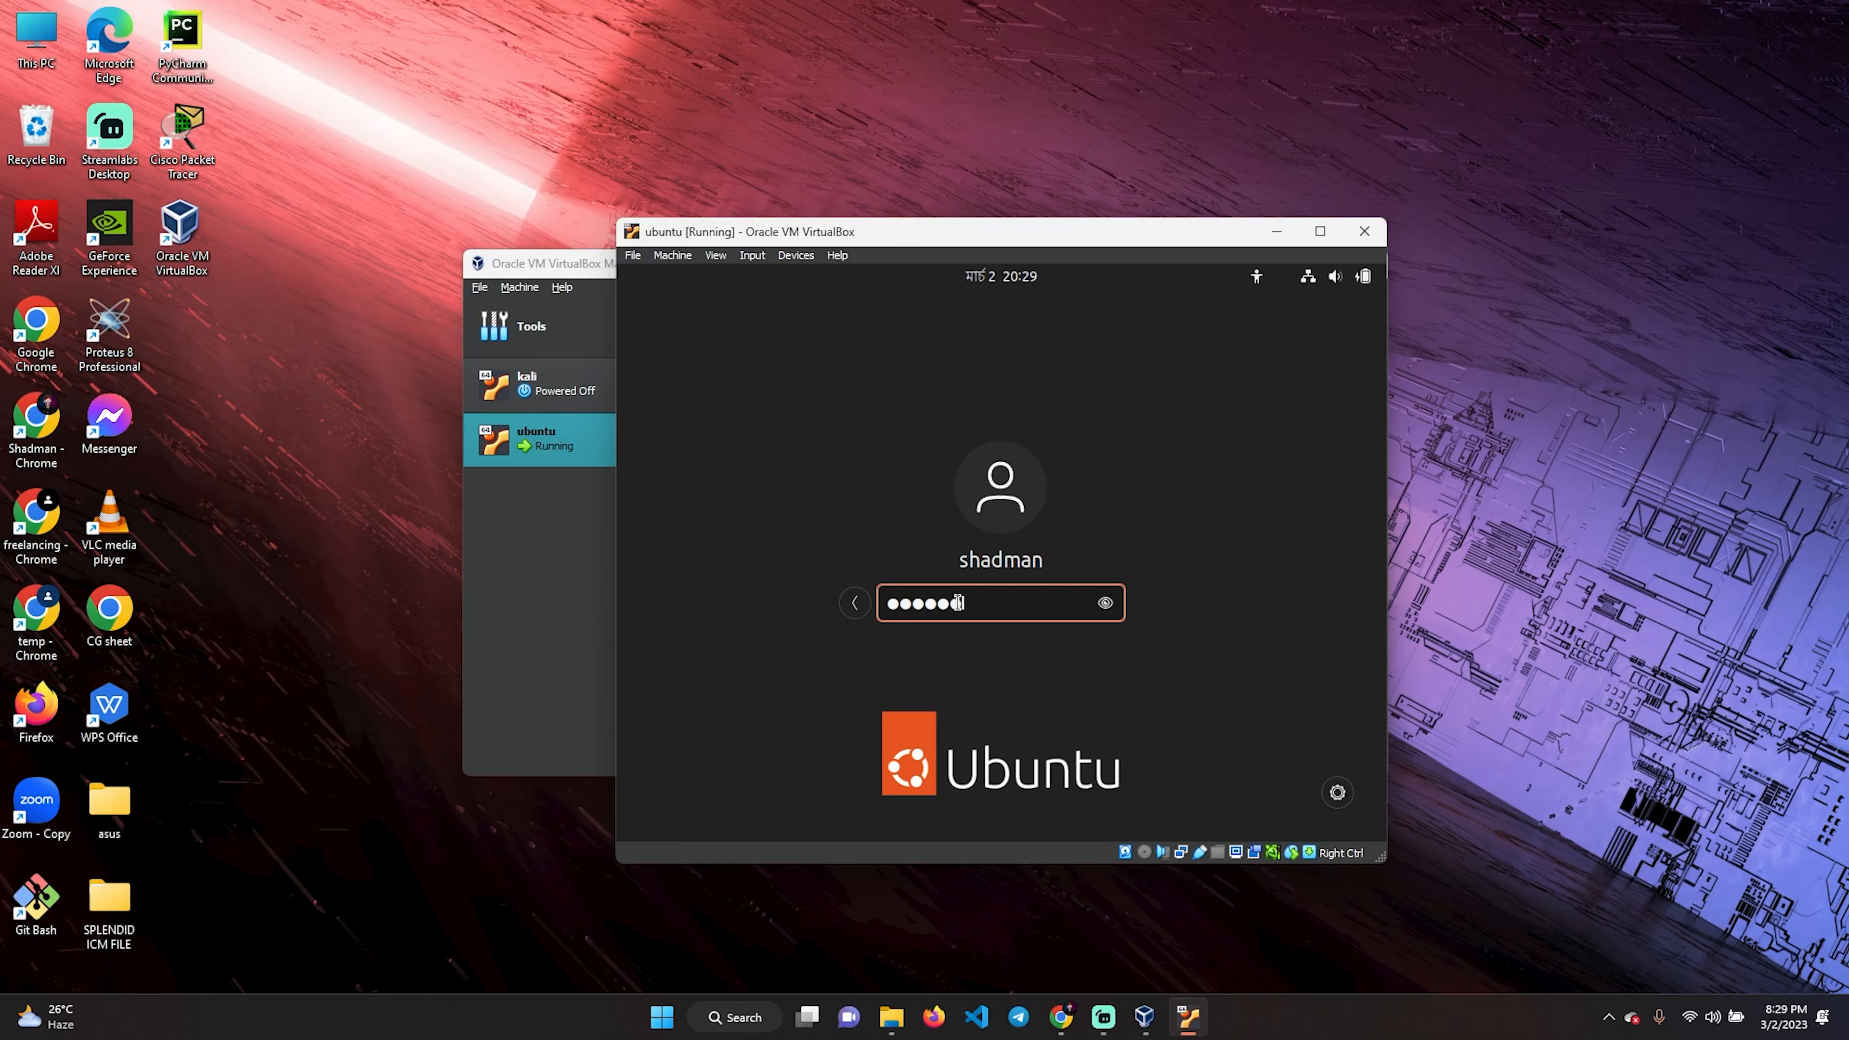
key("Return")
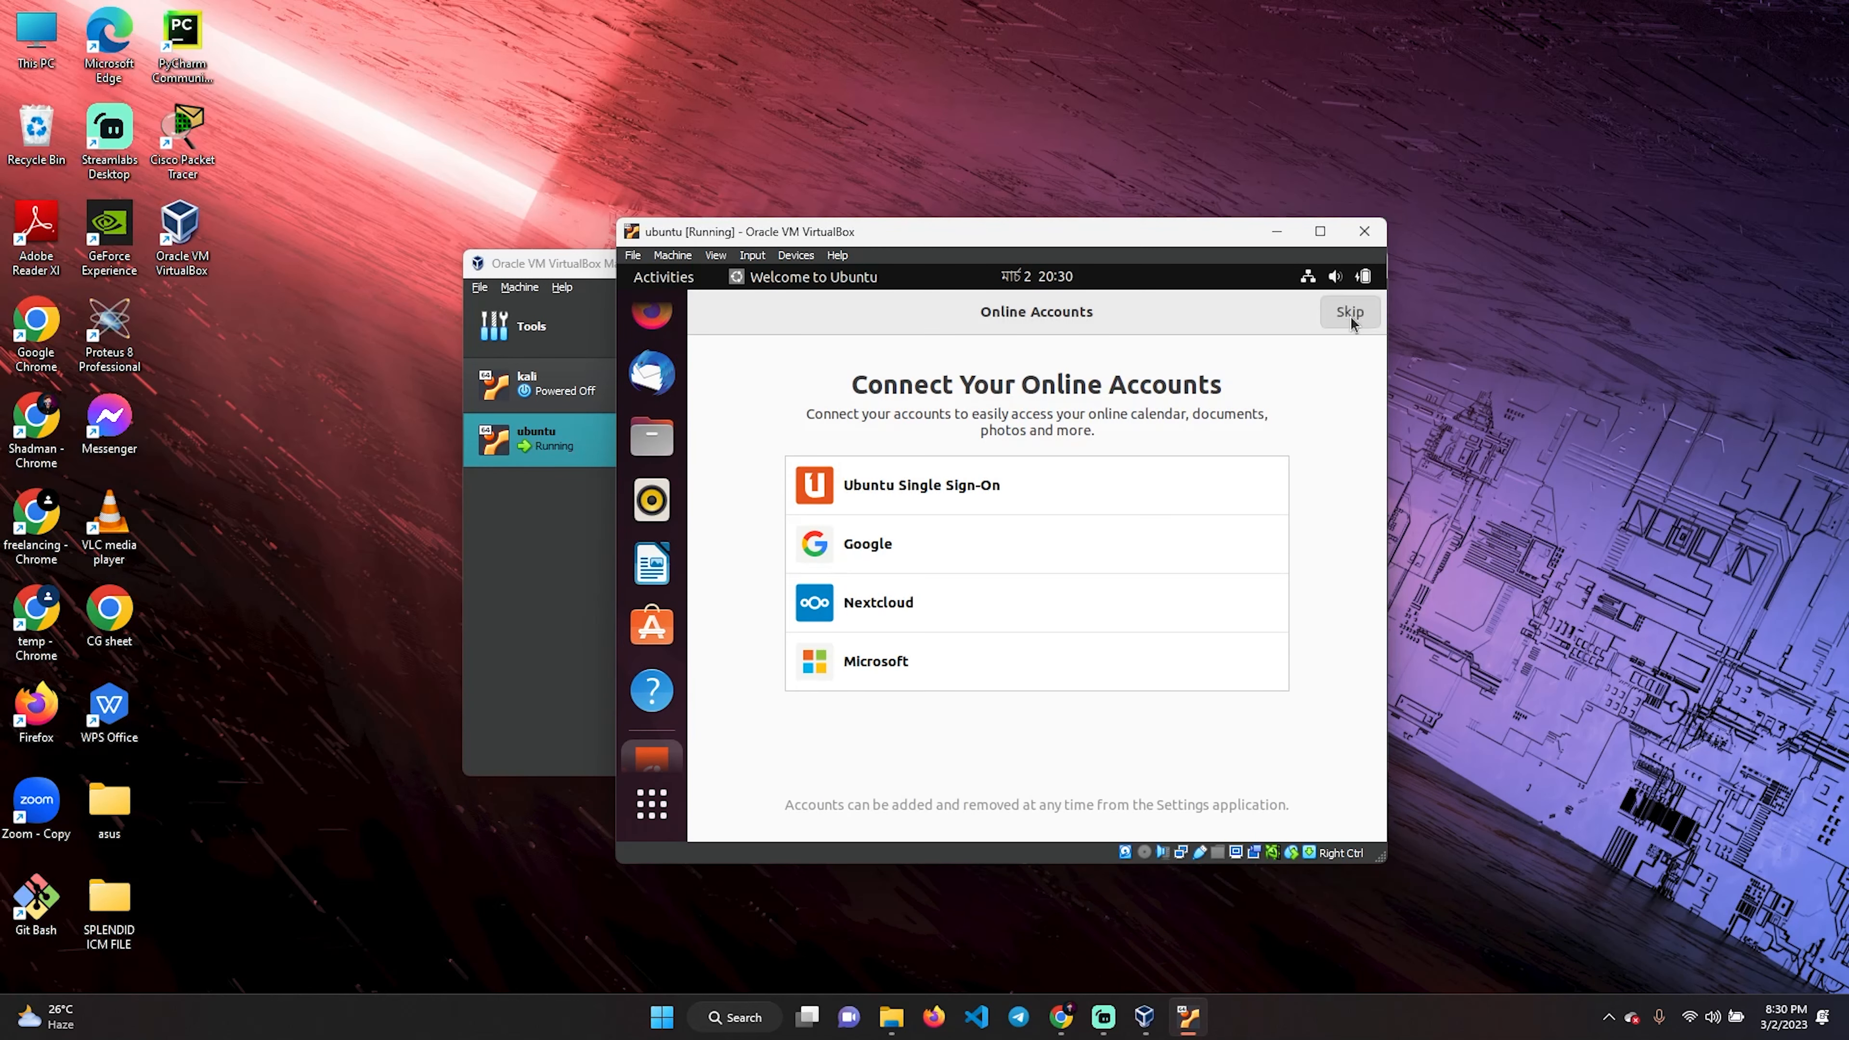
Step: Complete the Ubuntu welcome setup, skipping online accounts and Ubuntu Pro, agreeing to send system info and leaving Location Services off
left_click(1349, 313)
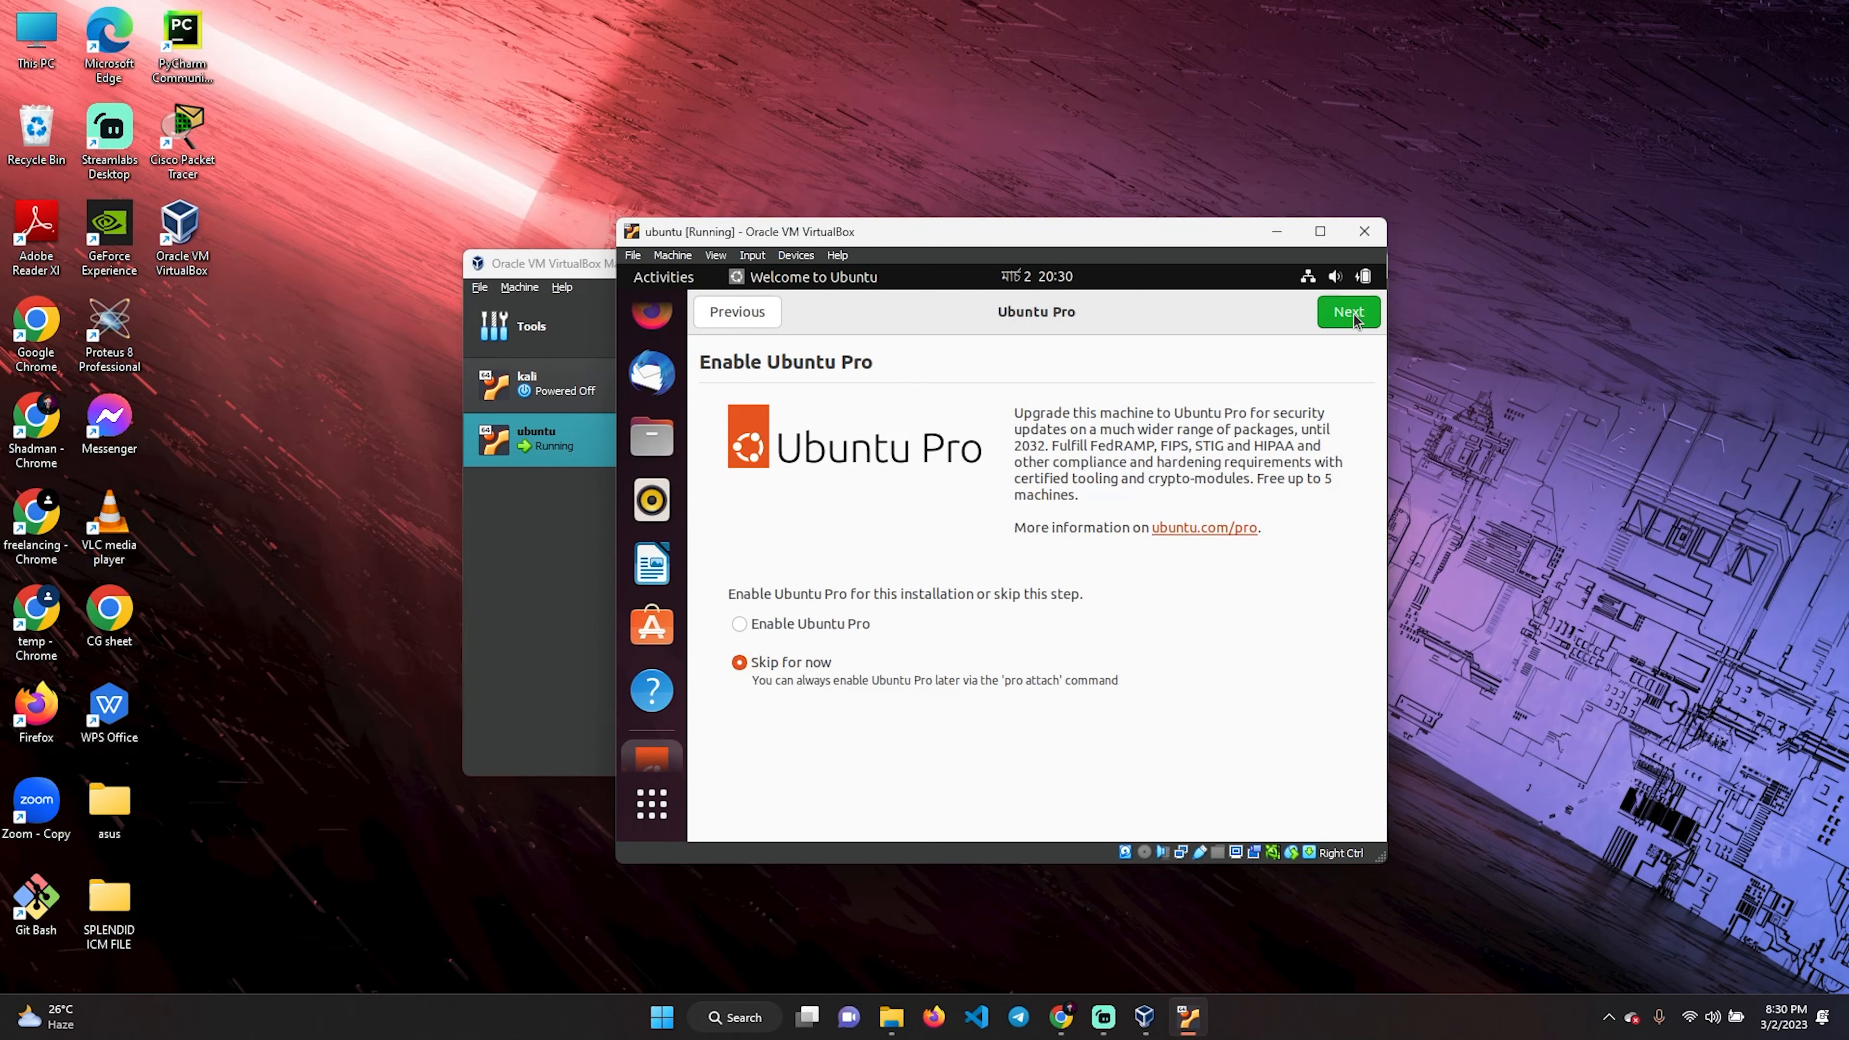
left_click(1354, 319)
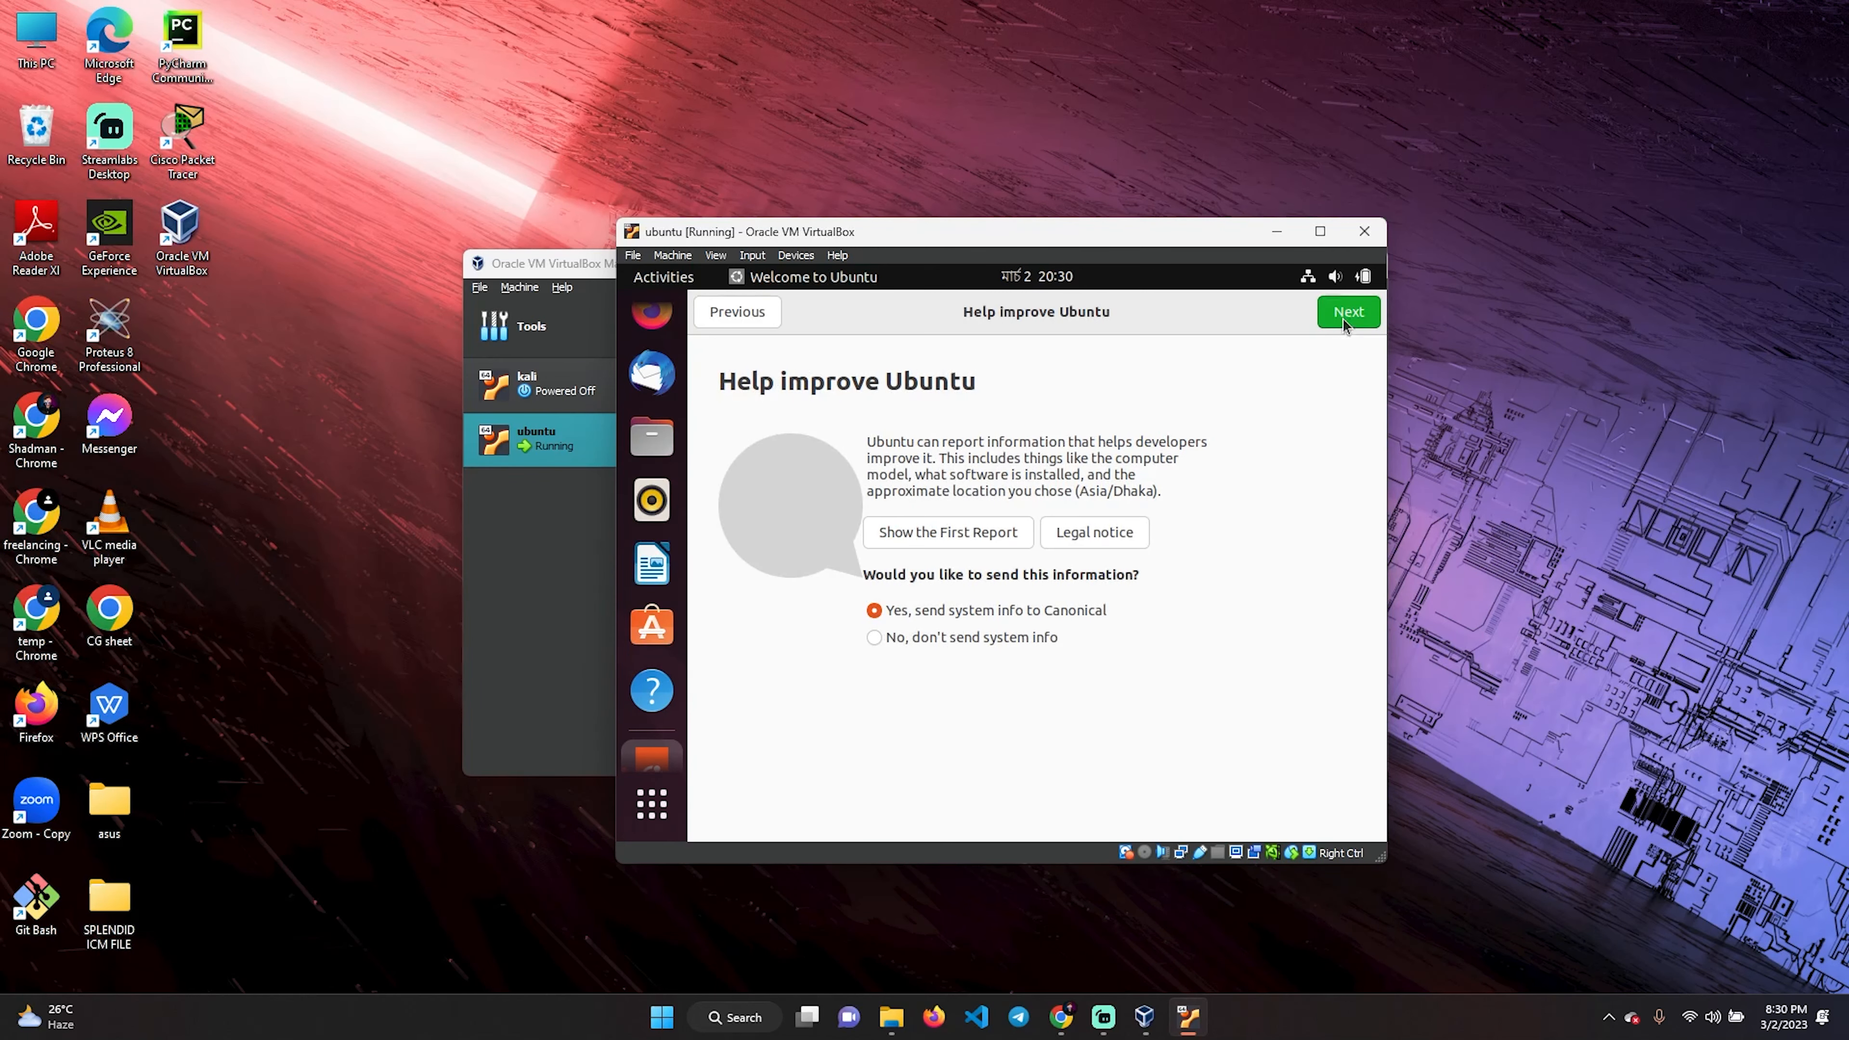
left_click(1346, 321)
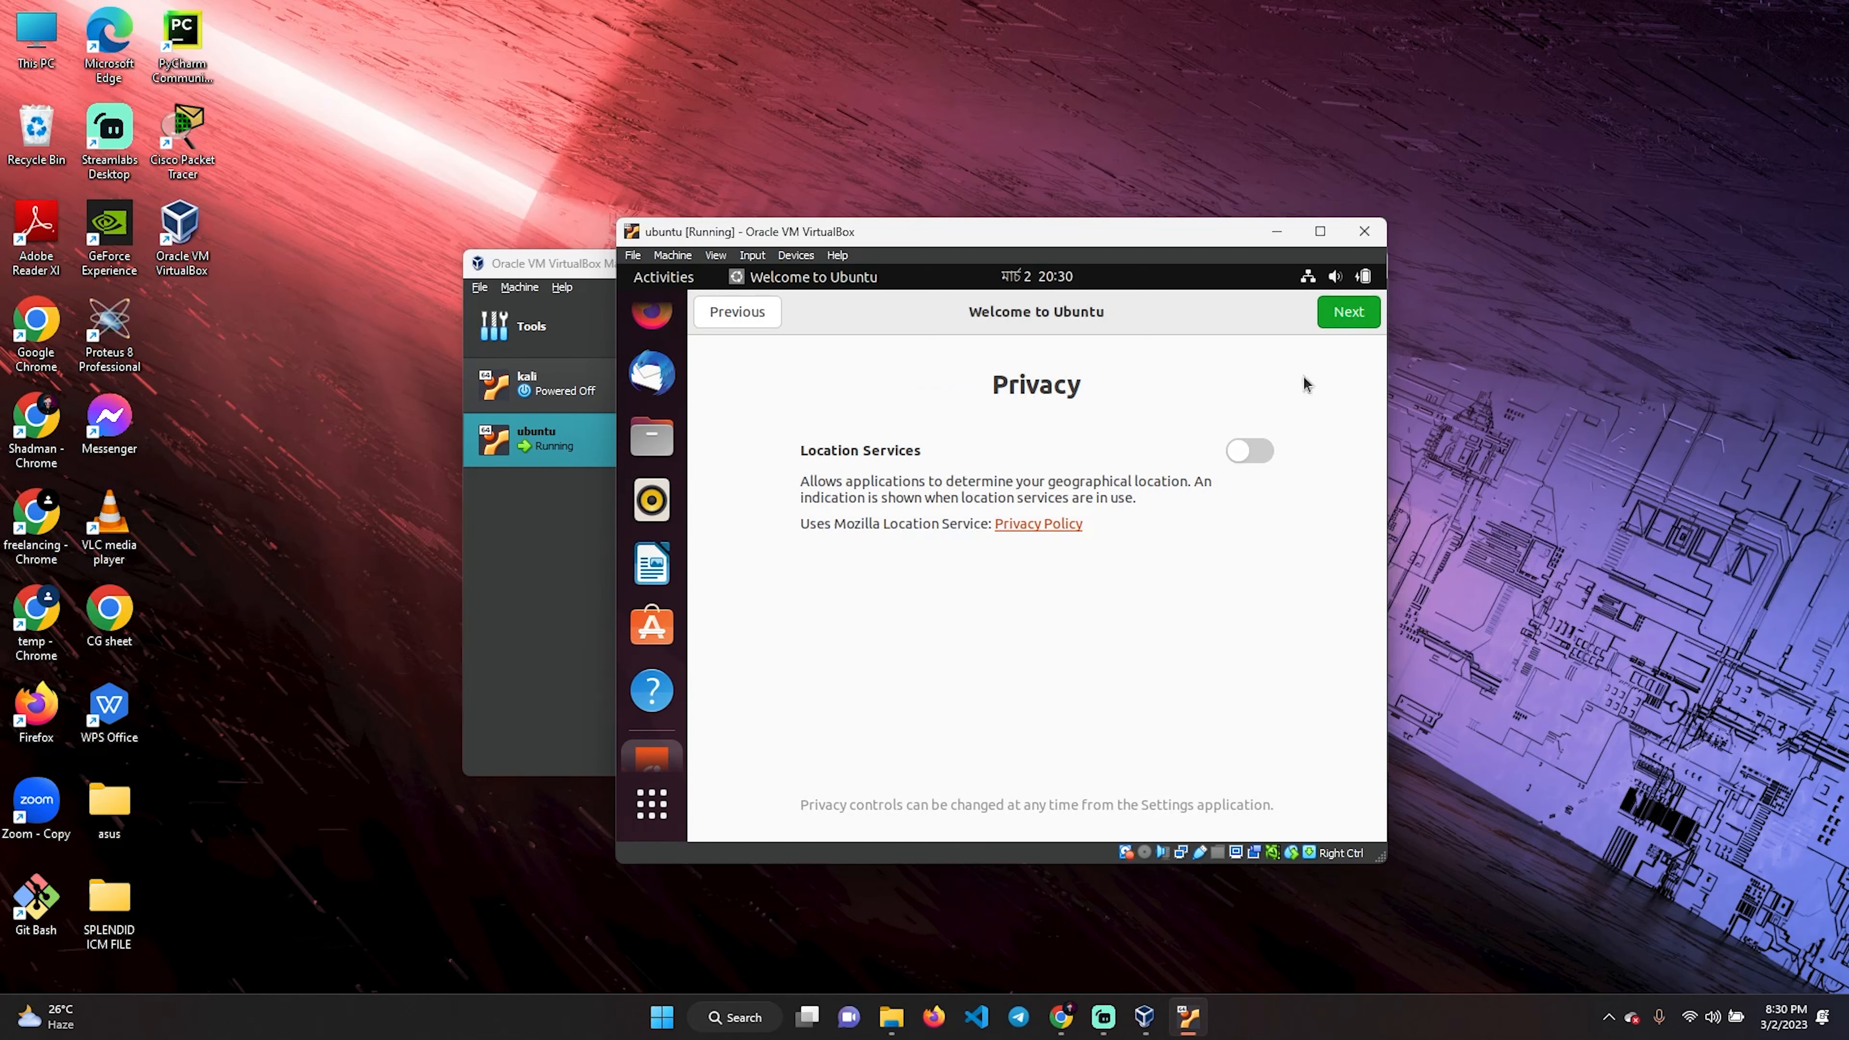
left_click(1330, 326)
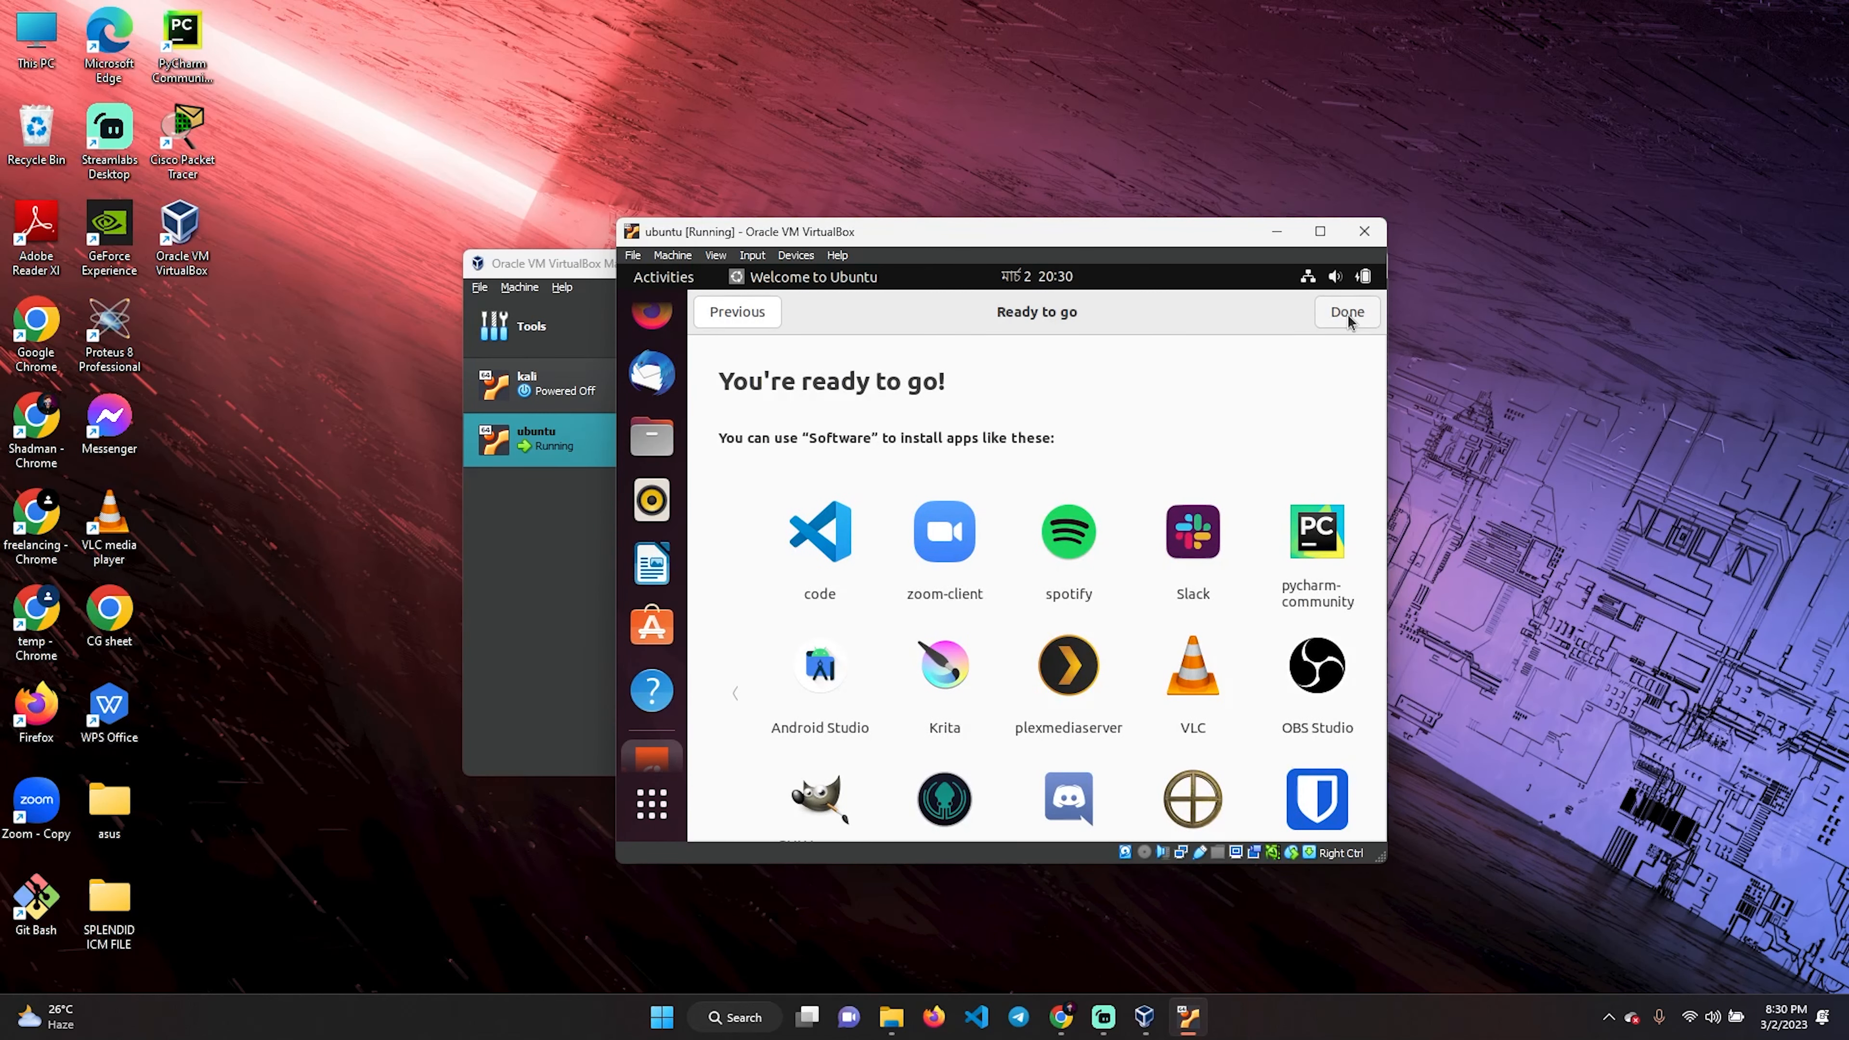
scroll(1009, 571, "down", 3)
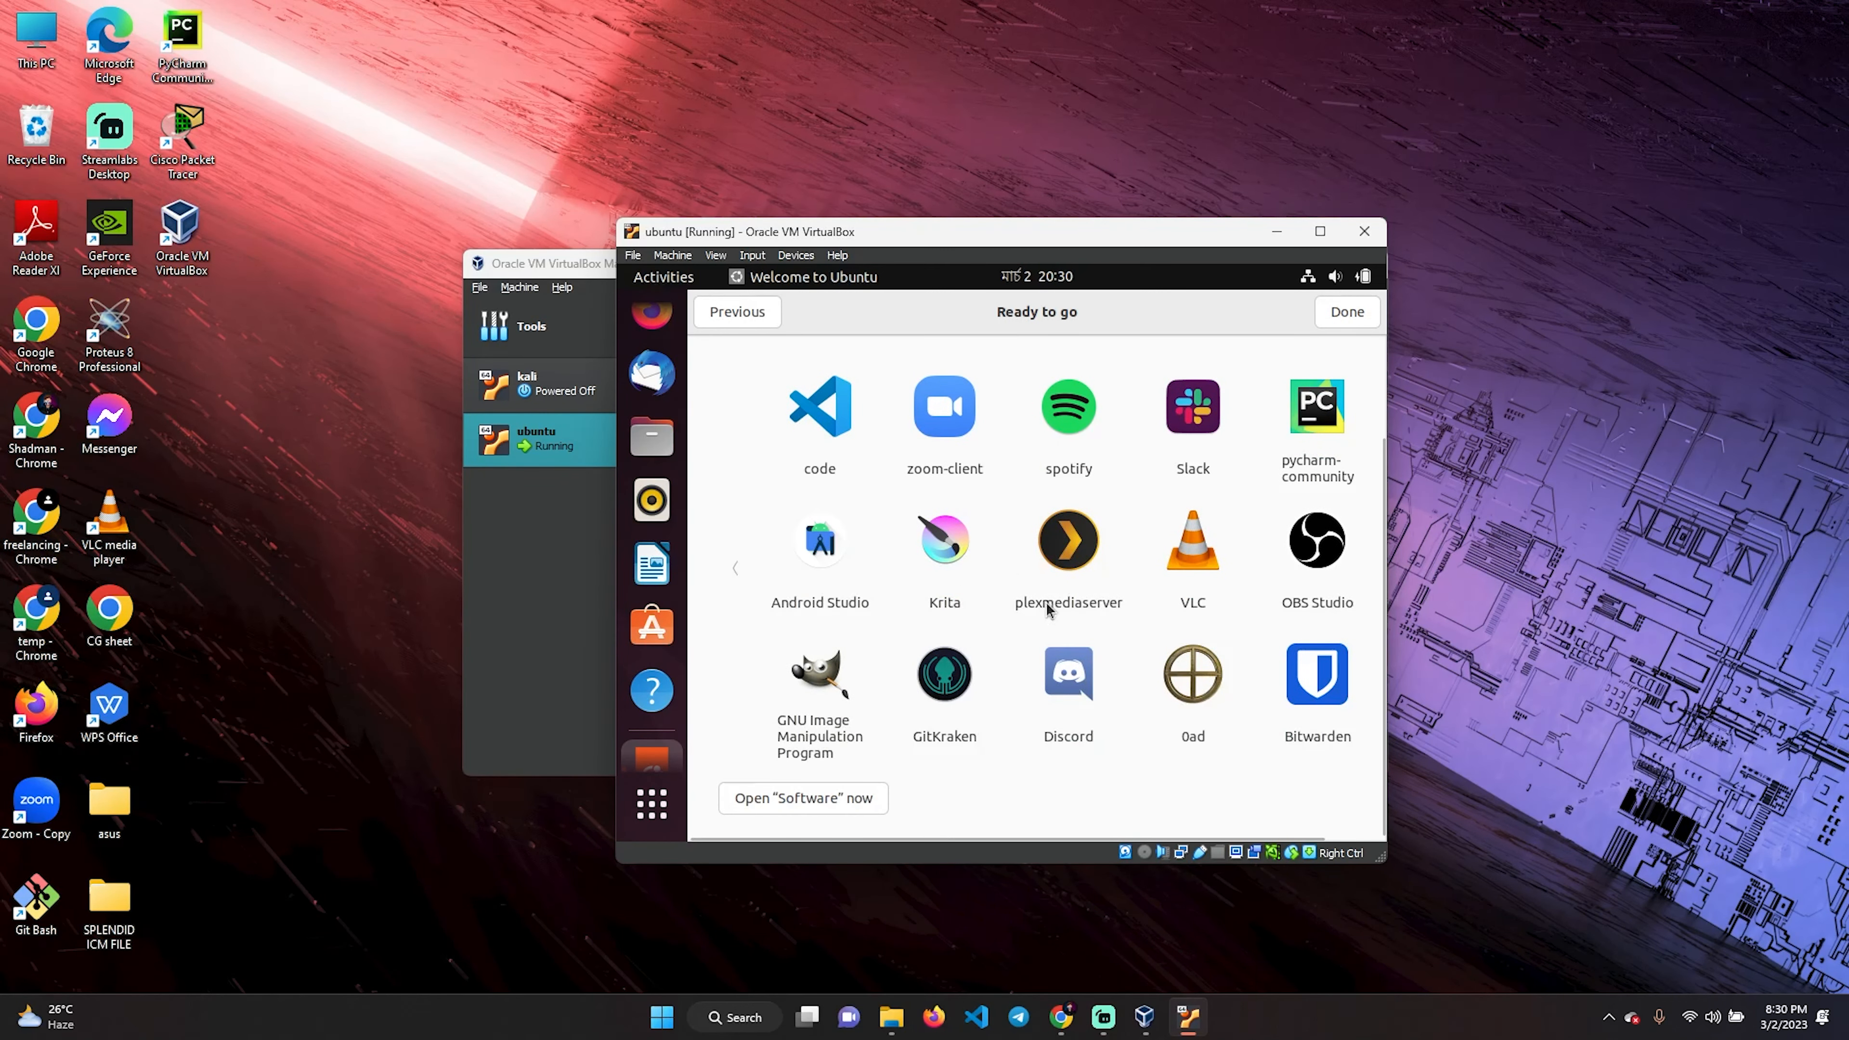
scroll(1048, 608, "up", 3)
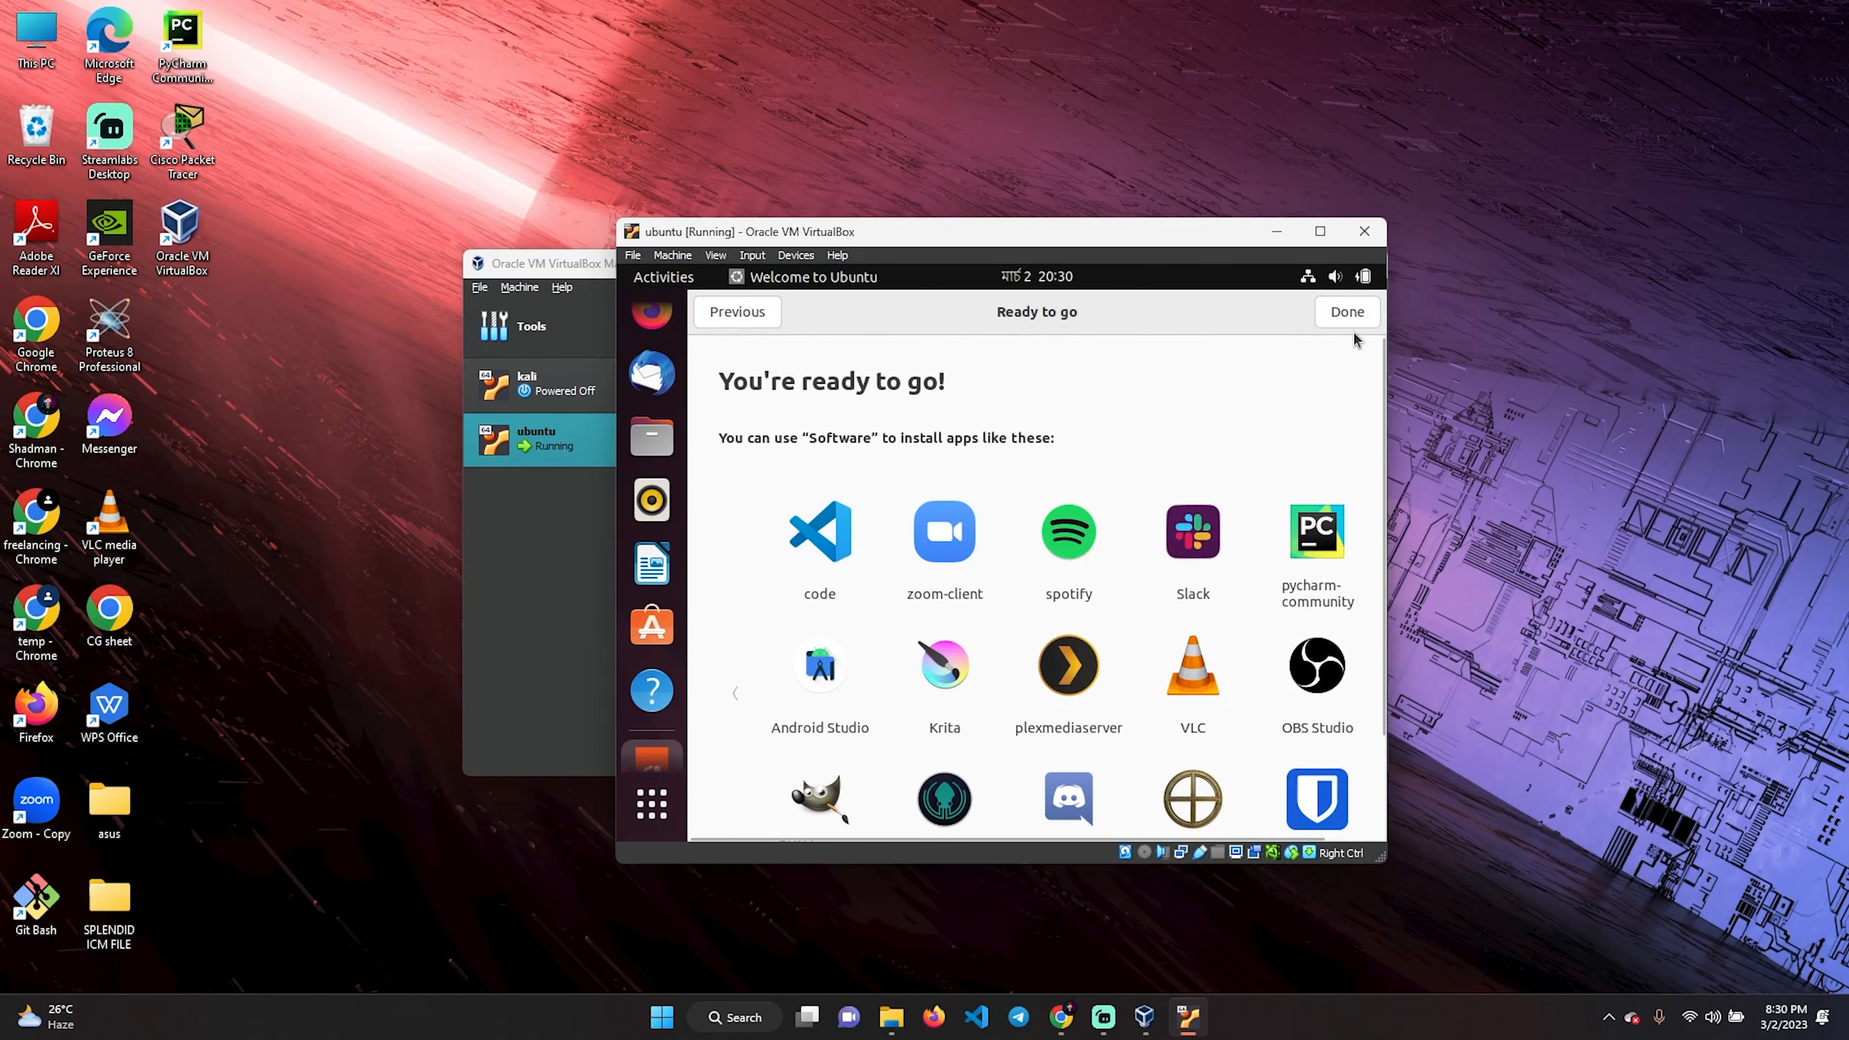
left_click(1347, 313)
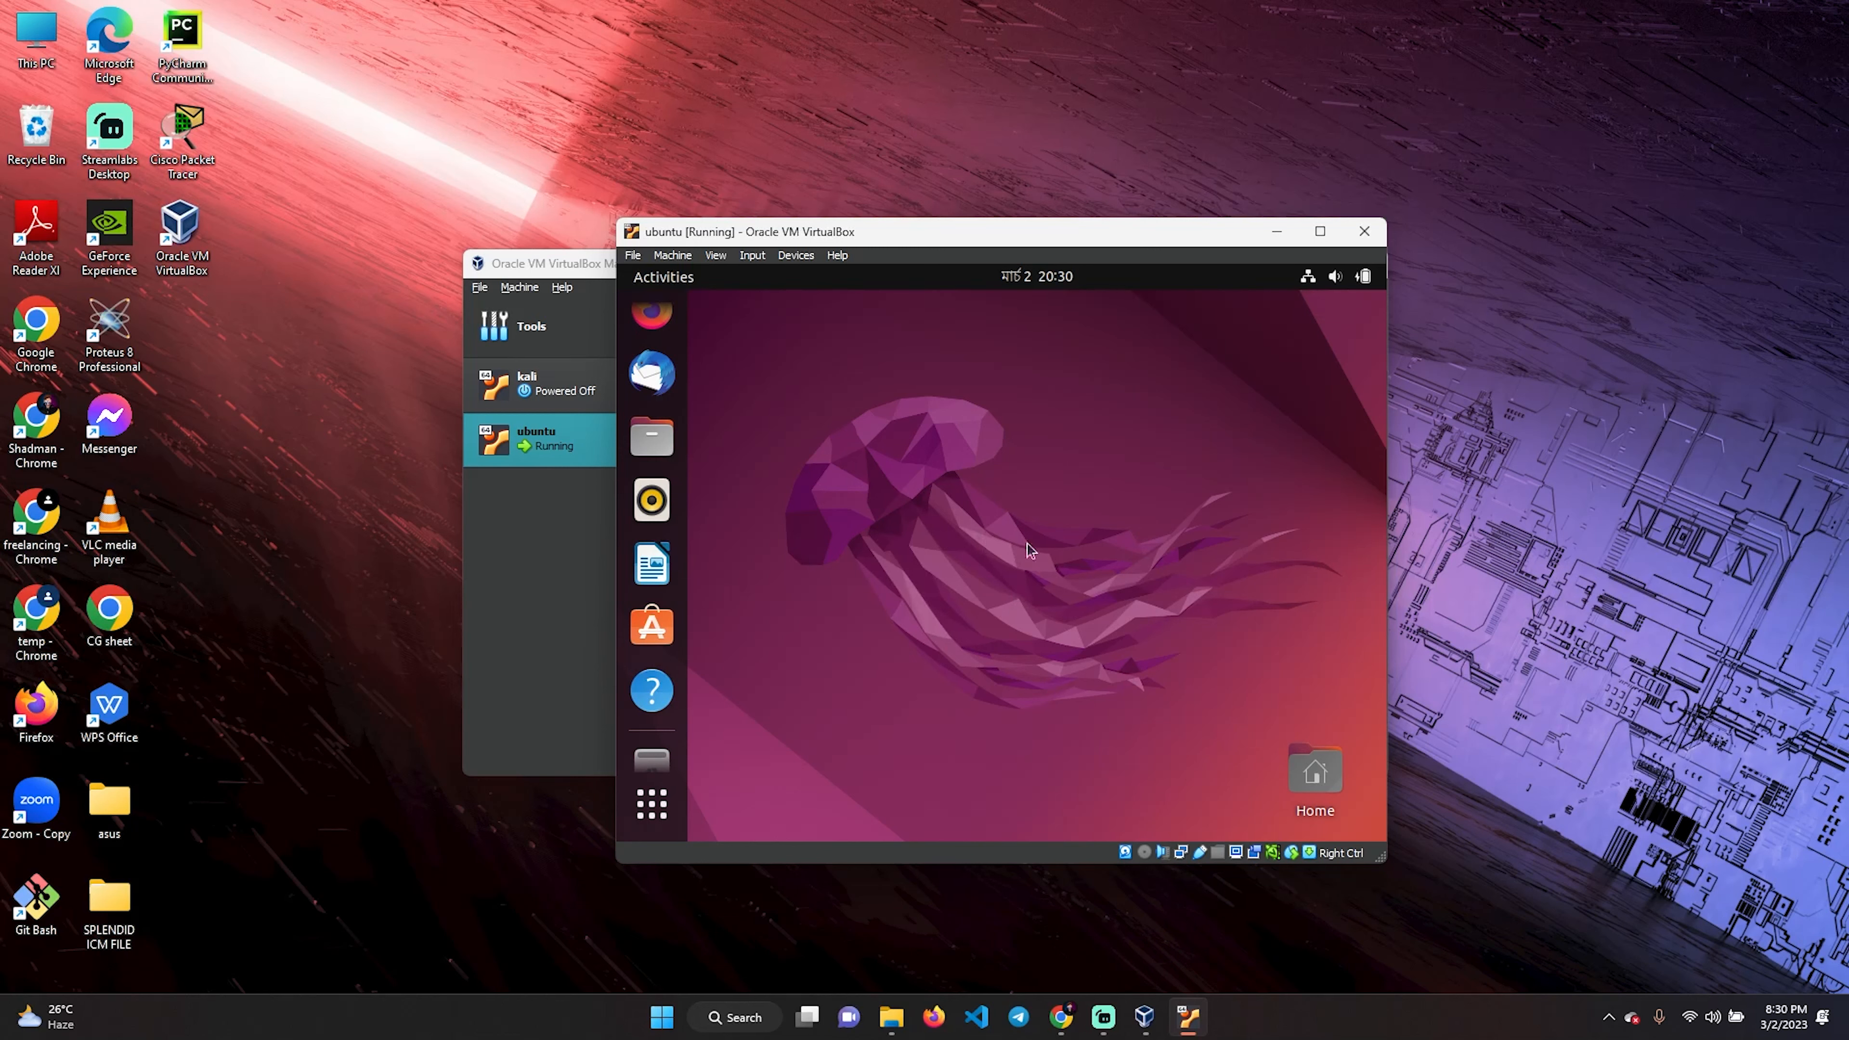
Step: Switch the ubuntu virtual machine window to full-screen mode and confirm the switch
left_click(716, 256)
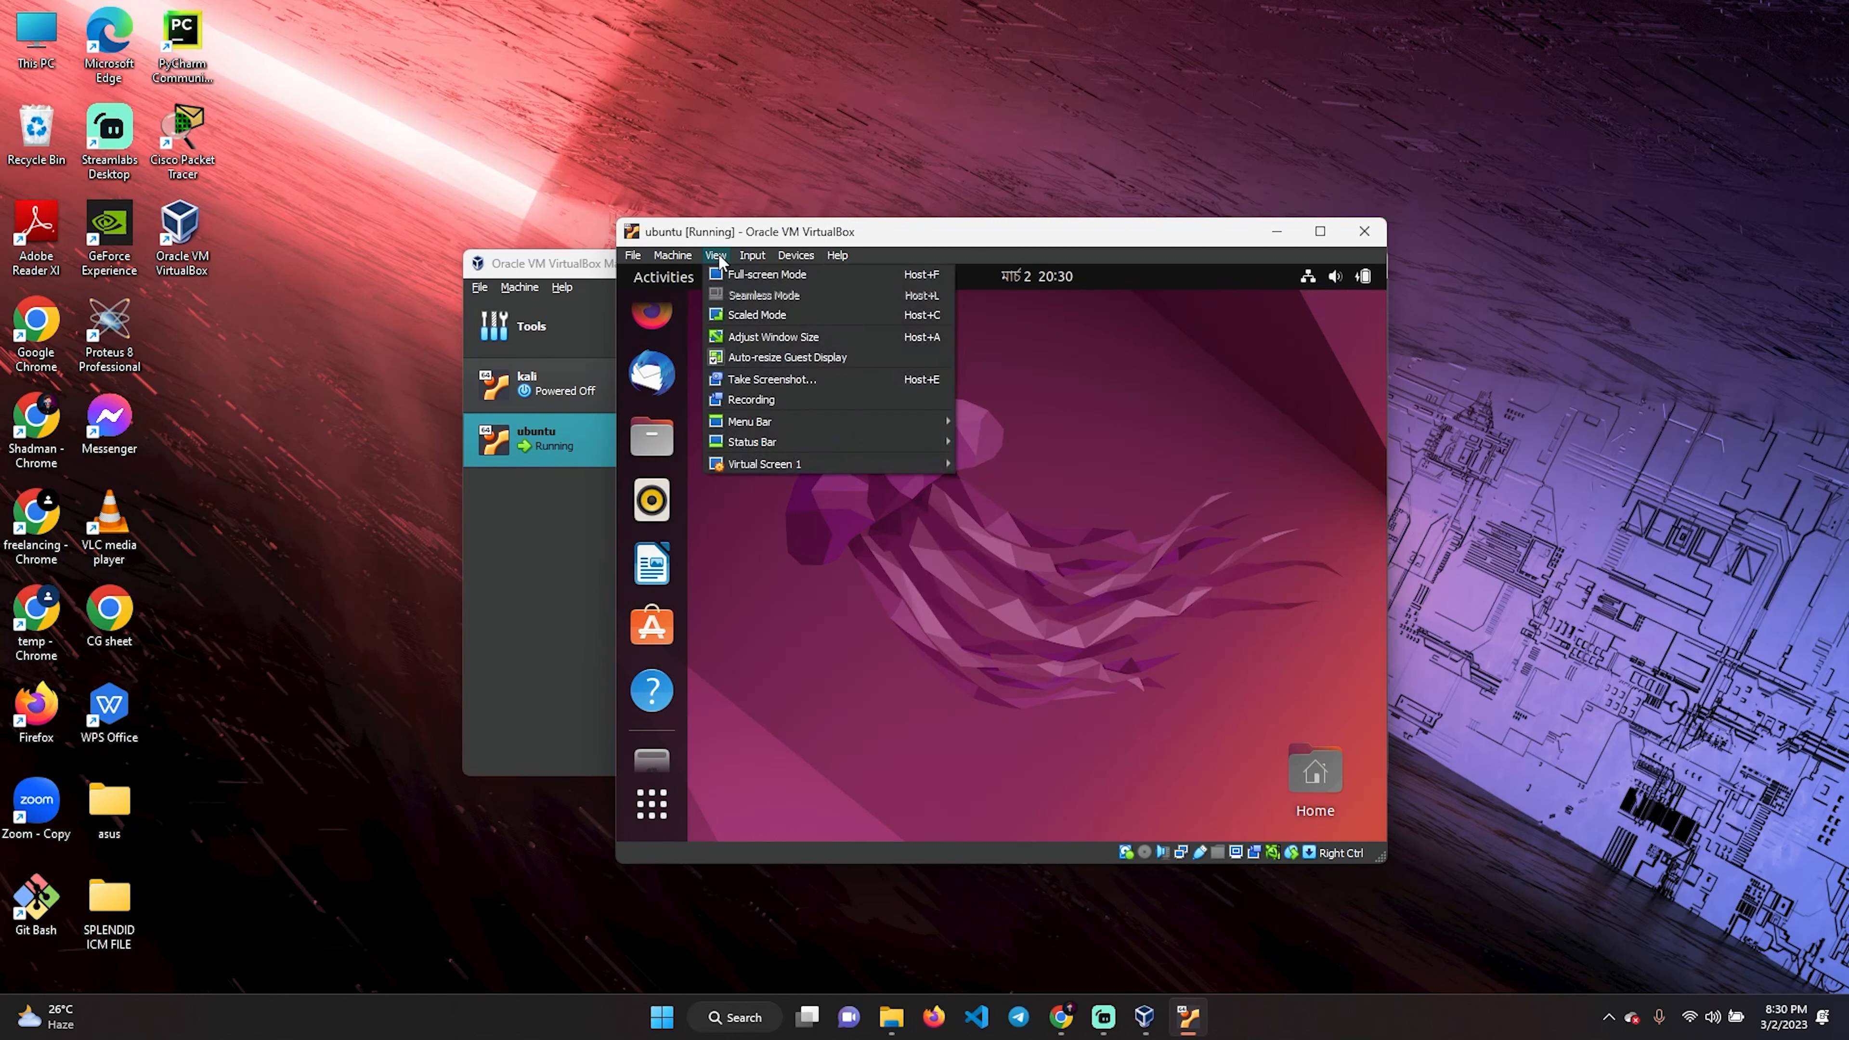
left_click(759, 274)
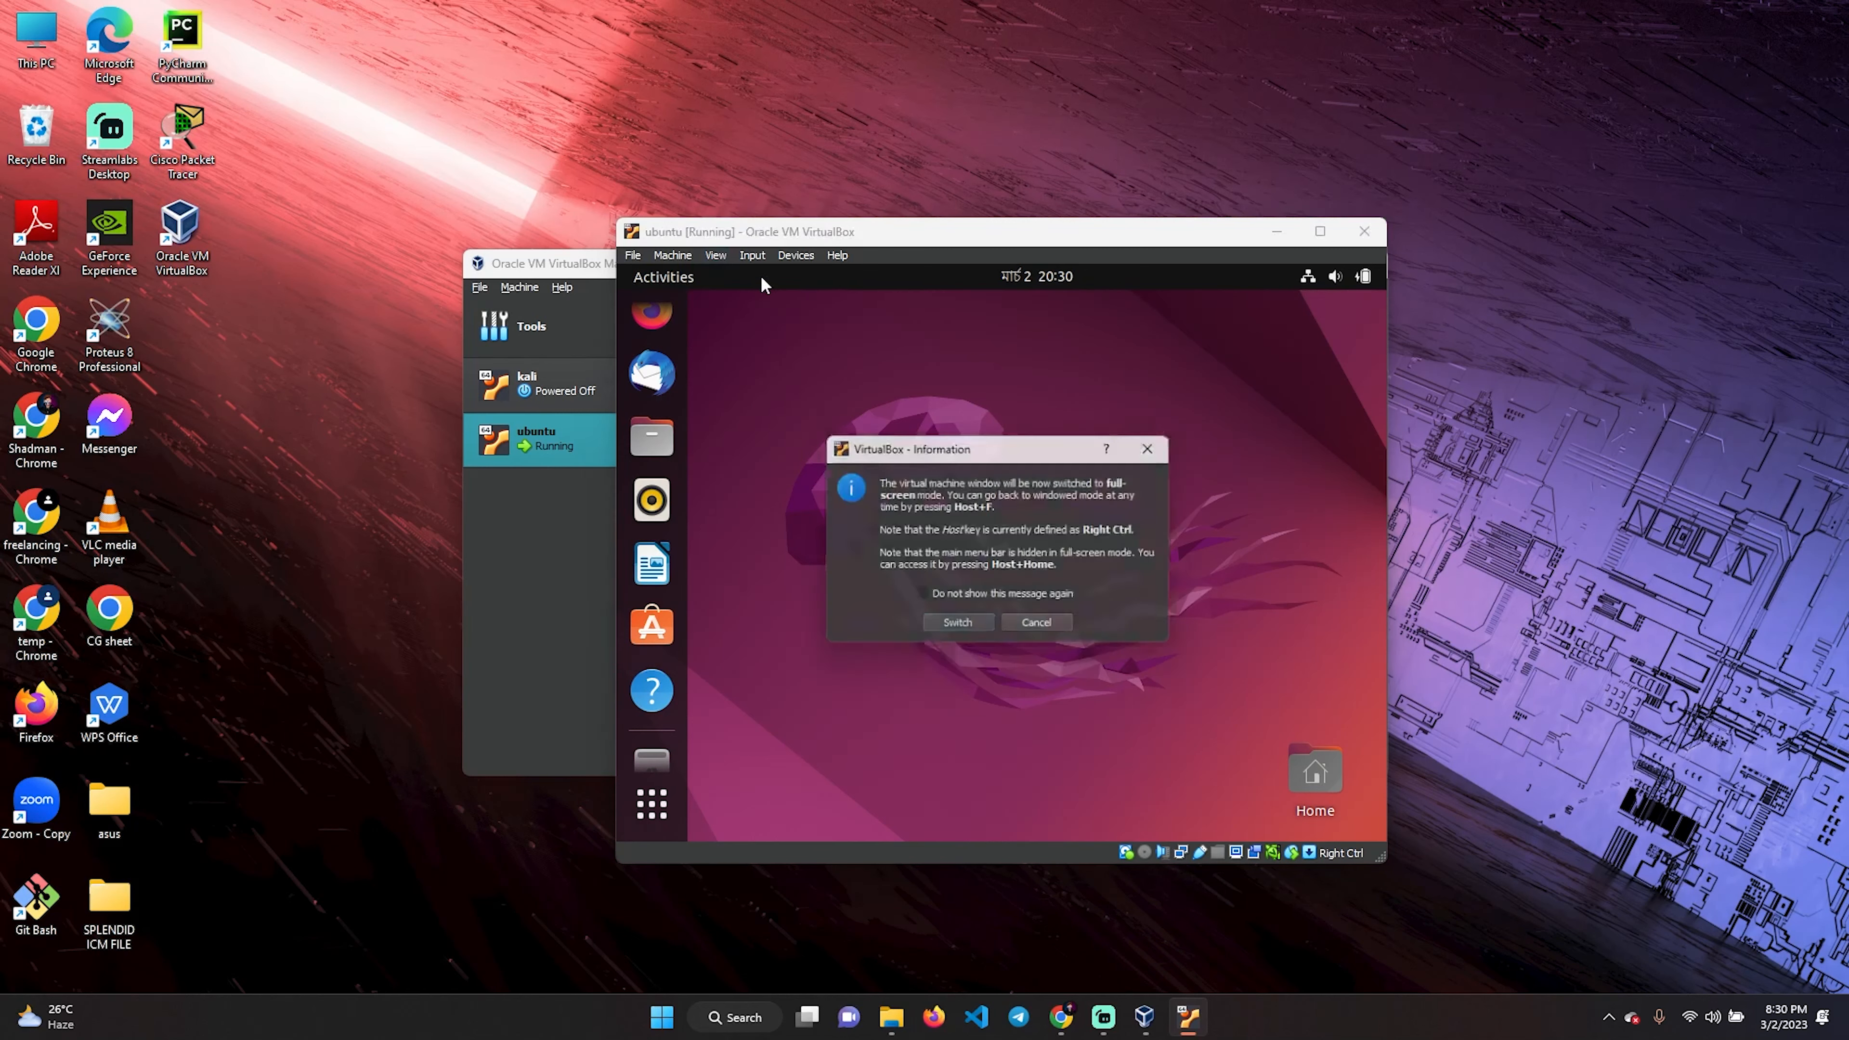
left_click(953, 628)
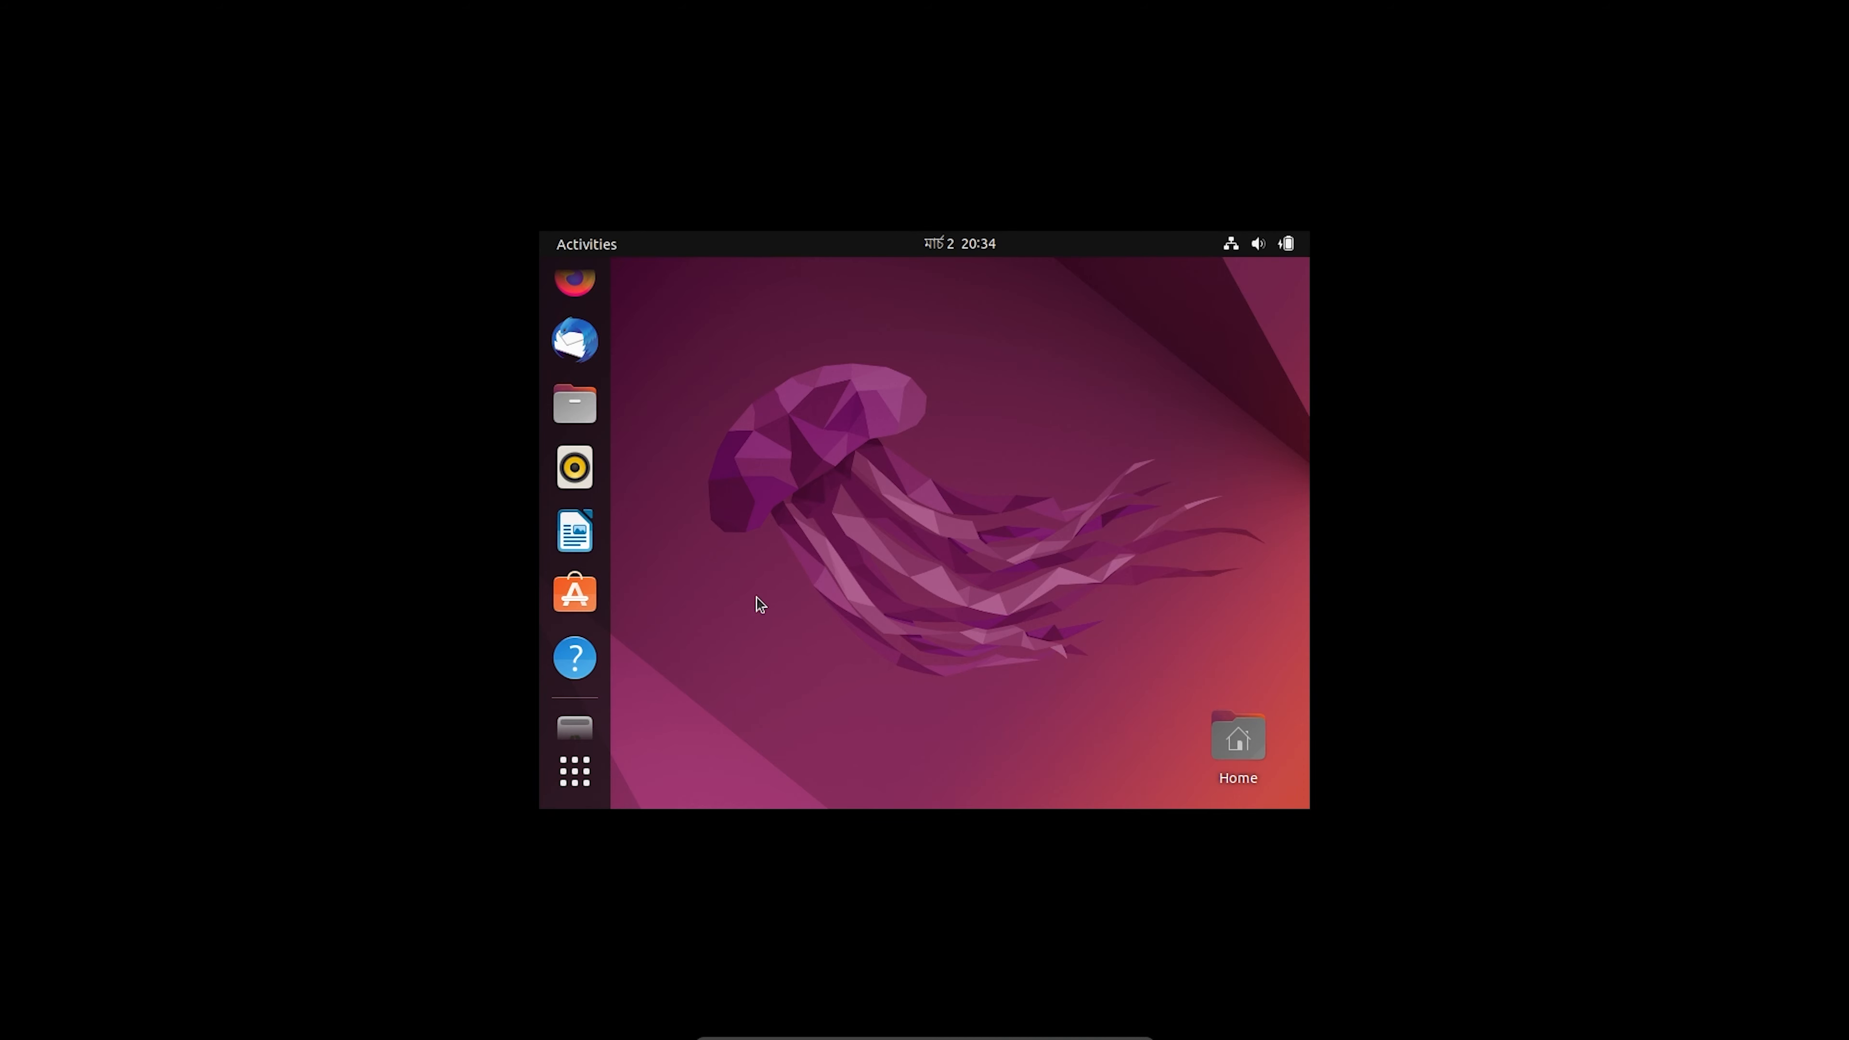
Step: Open Ubuntu's Terminal and run "sudo apt update", authenticating with the account password
left_click(574, 776)
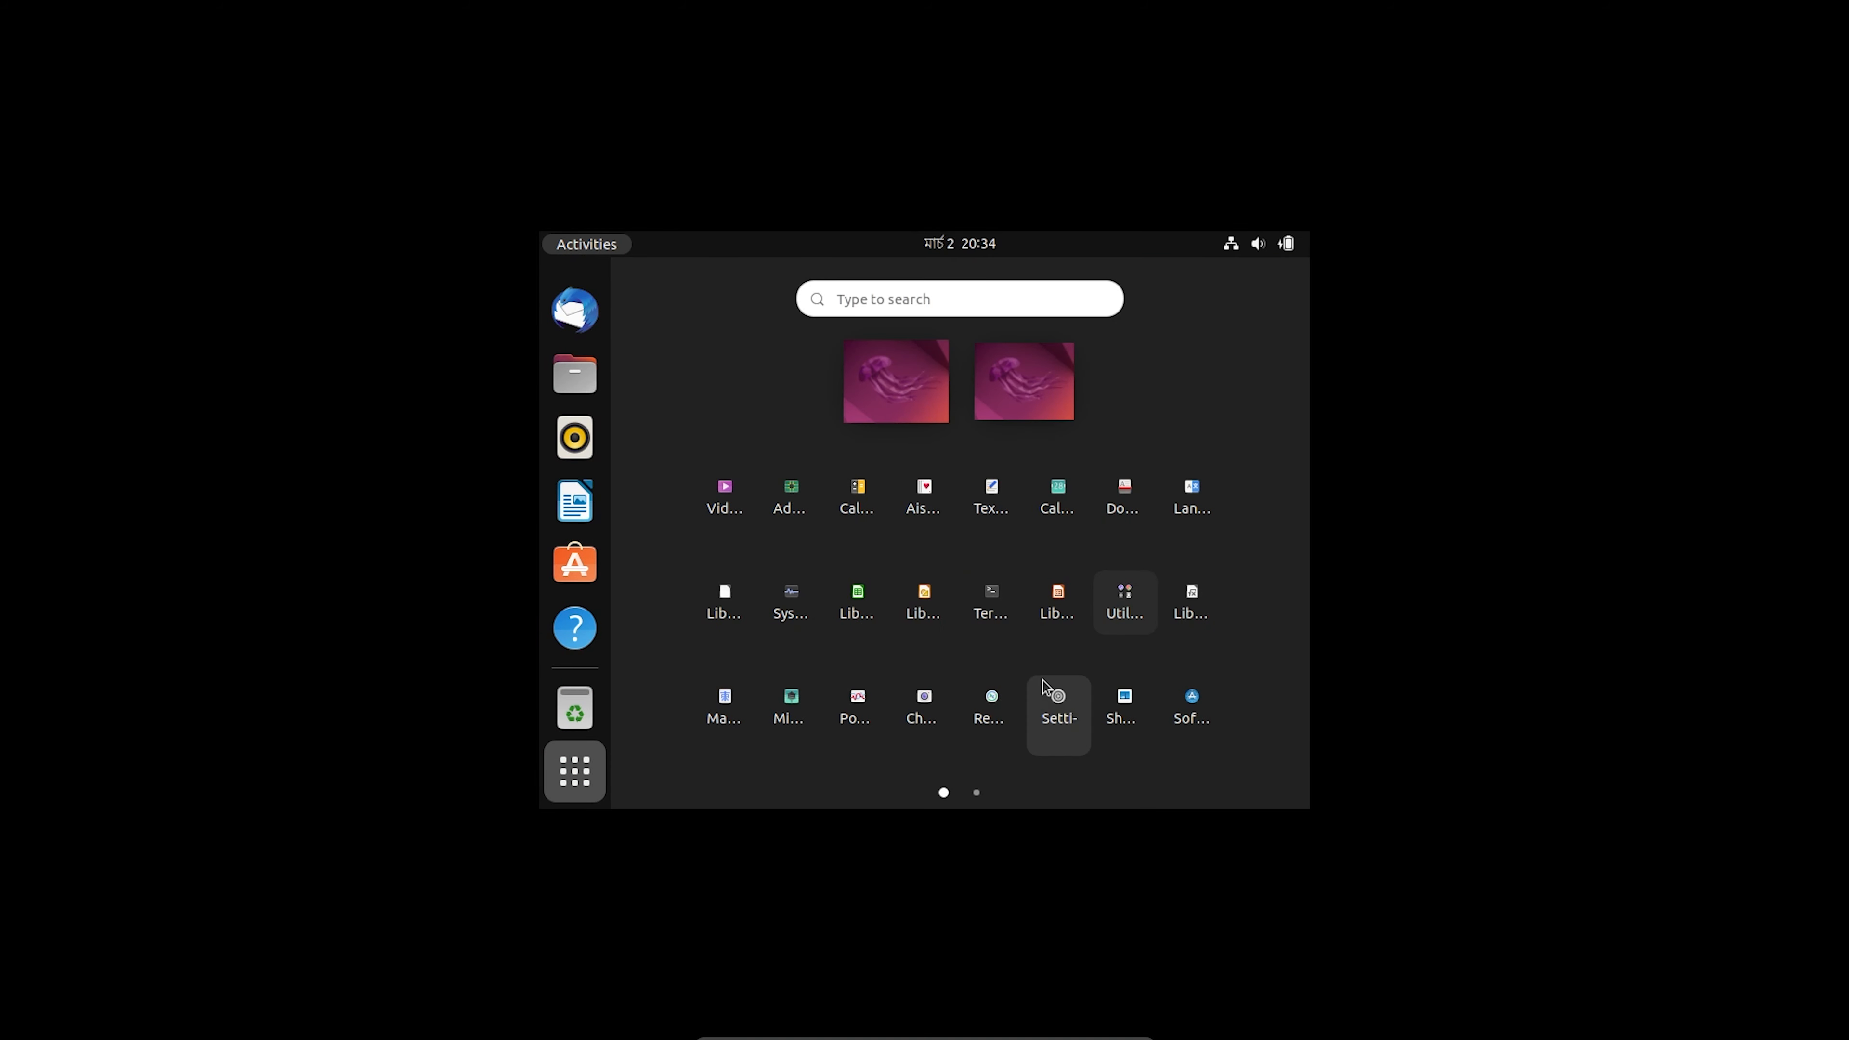
left_click(988, 612)
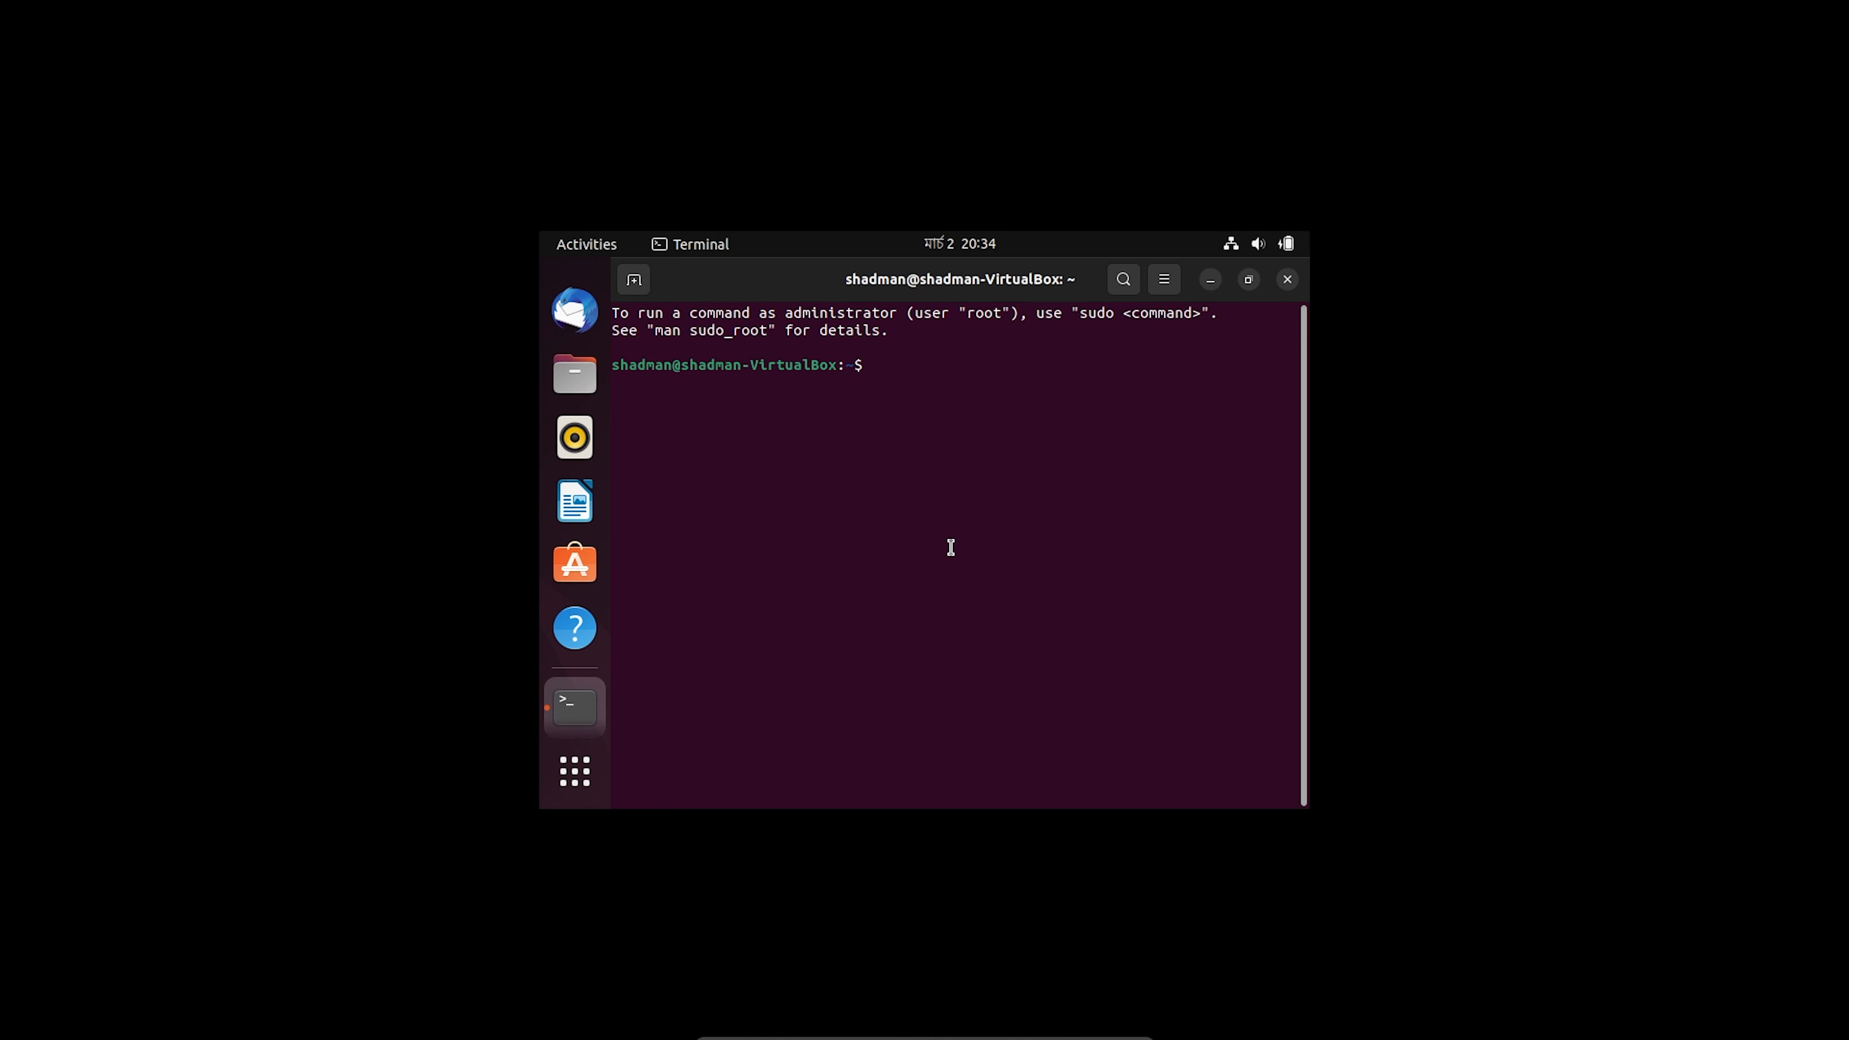
type("sudo")
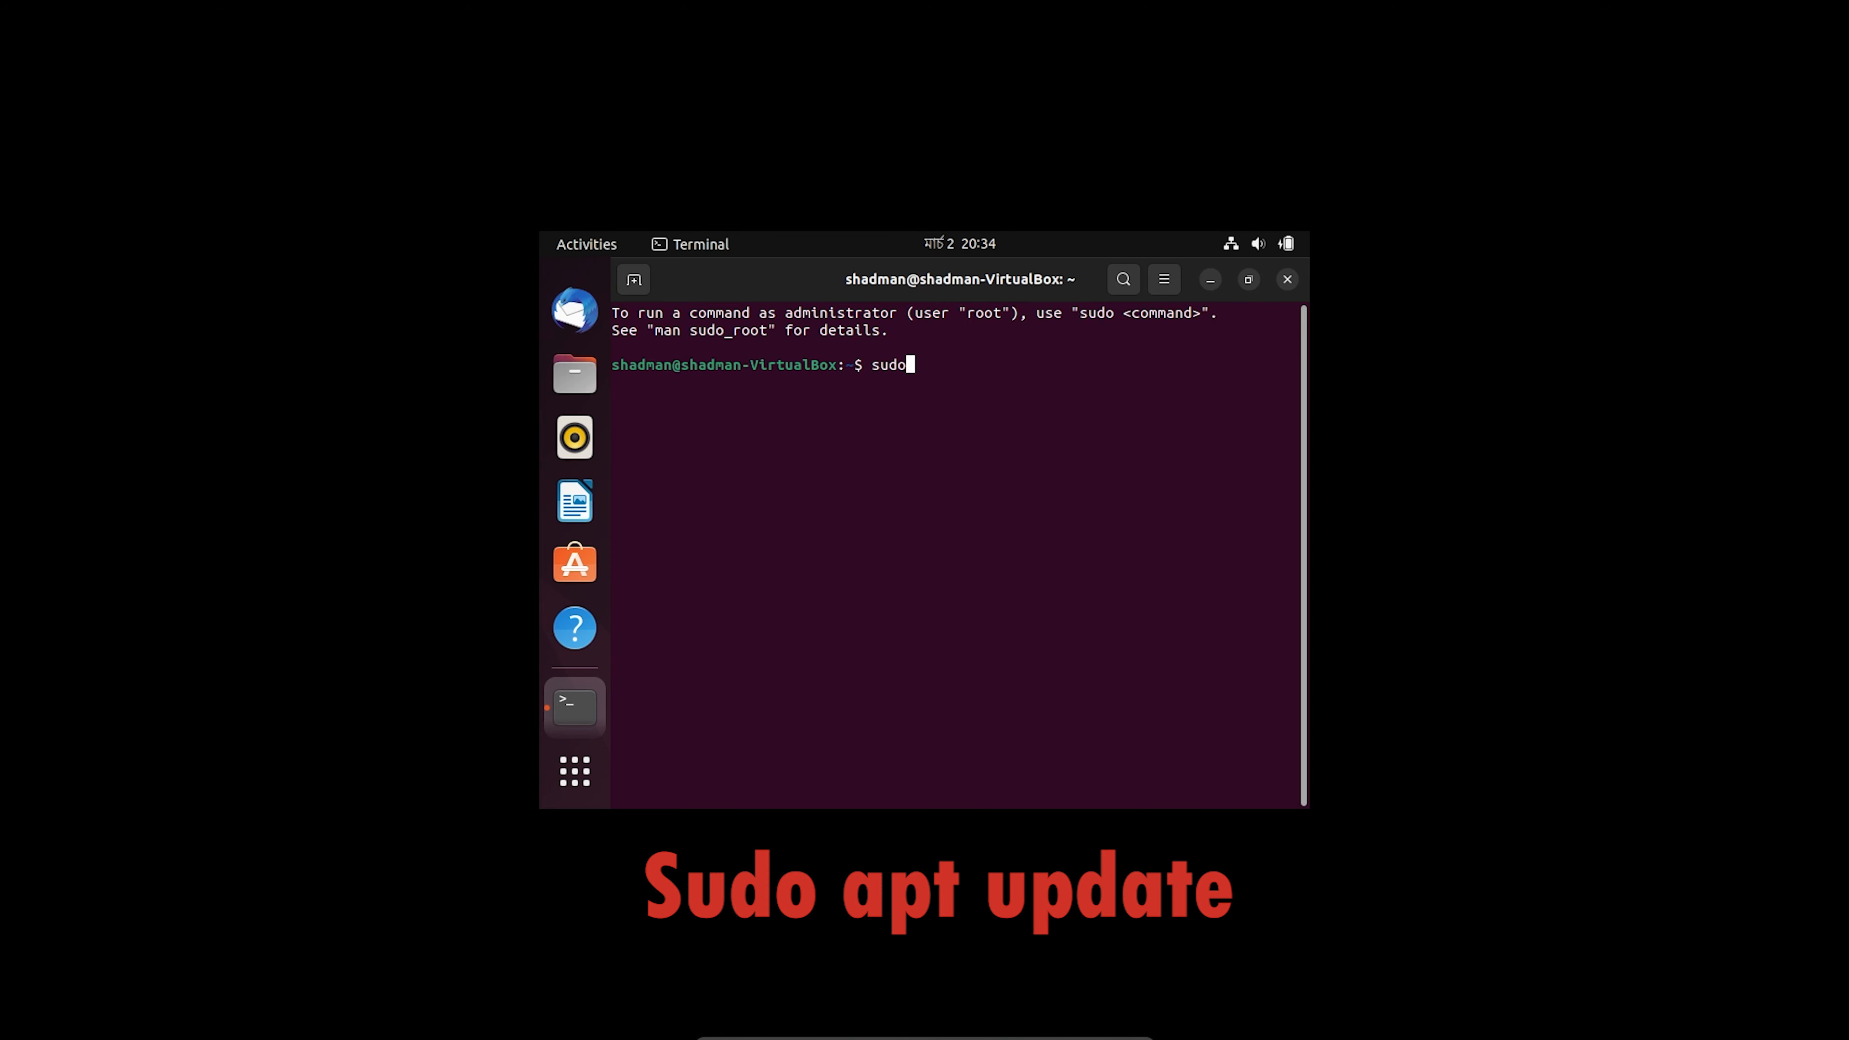
type(" apt update")
key("Return")
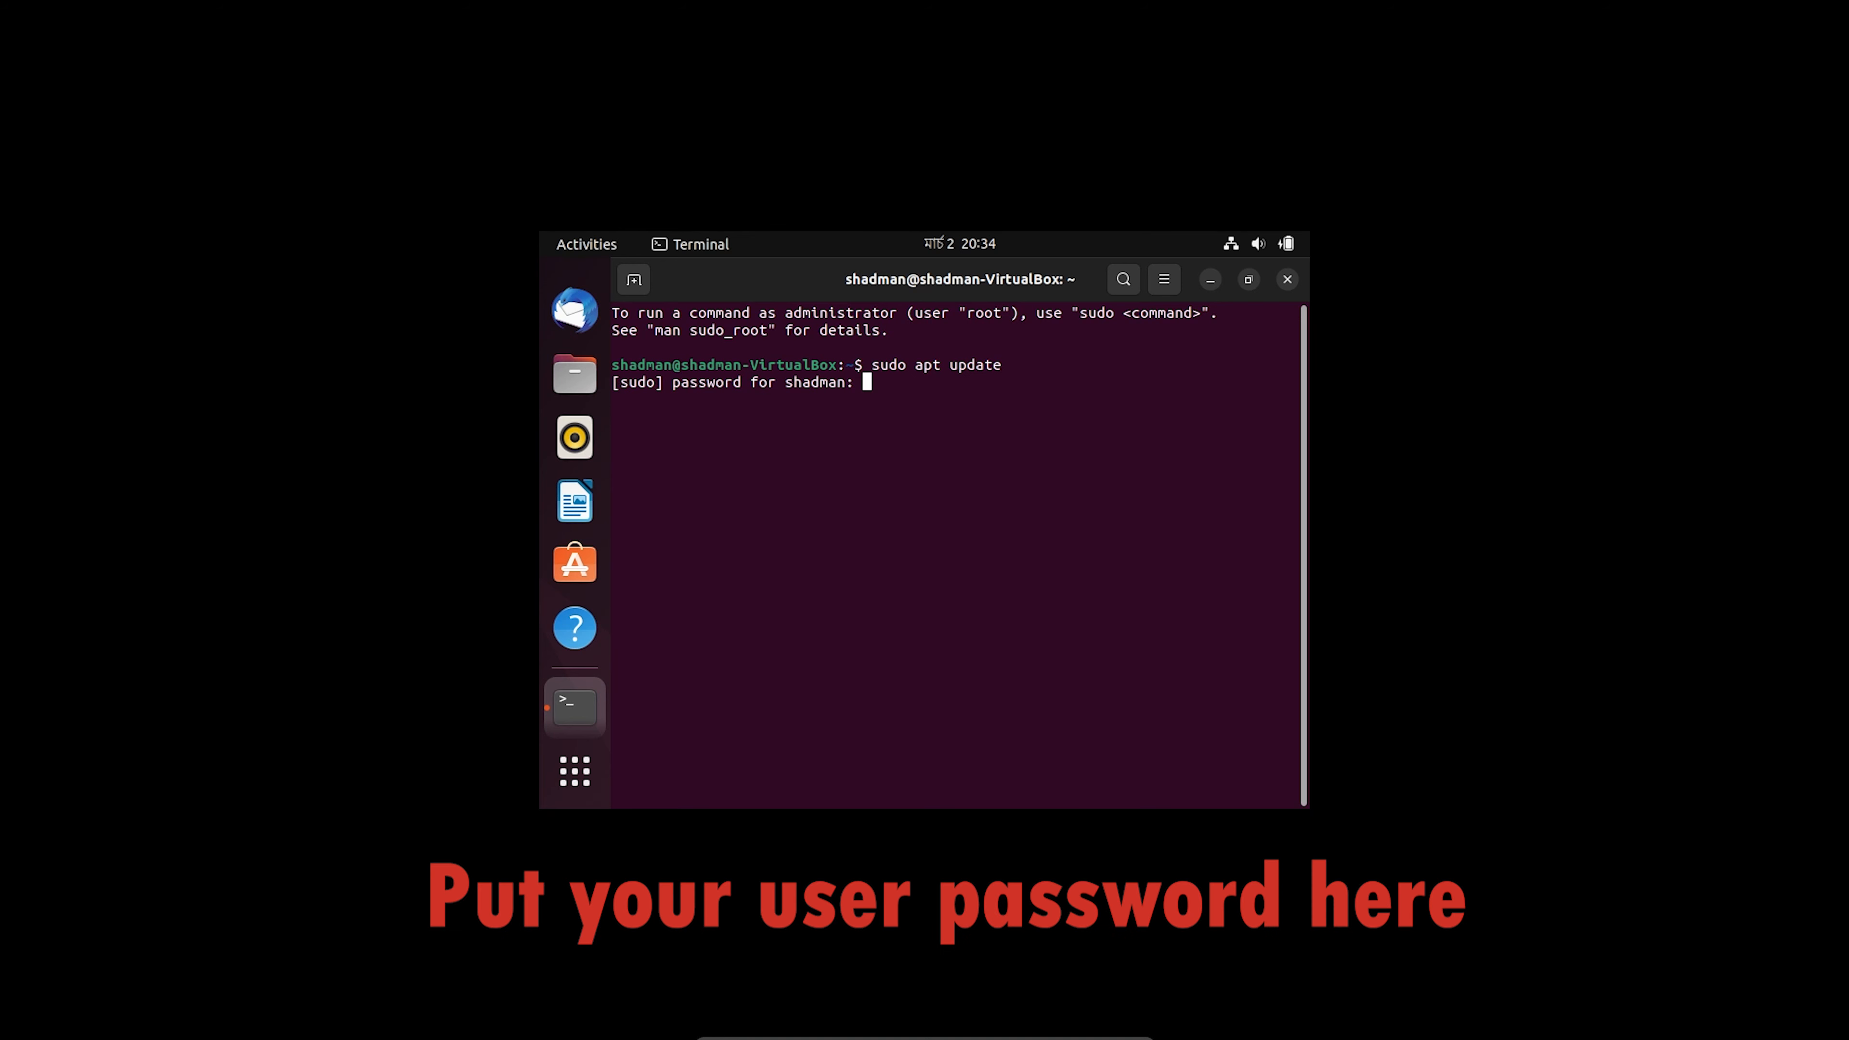
key("Return")
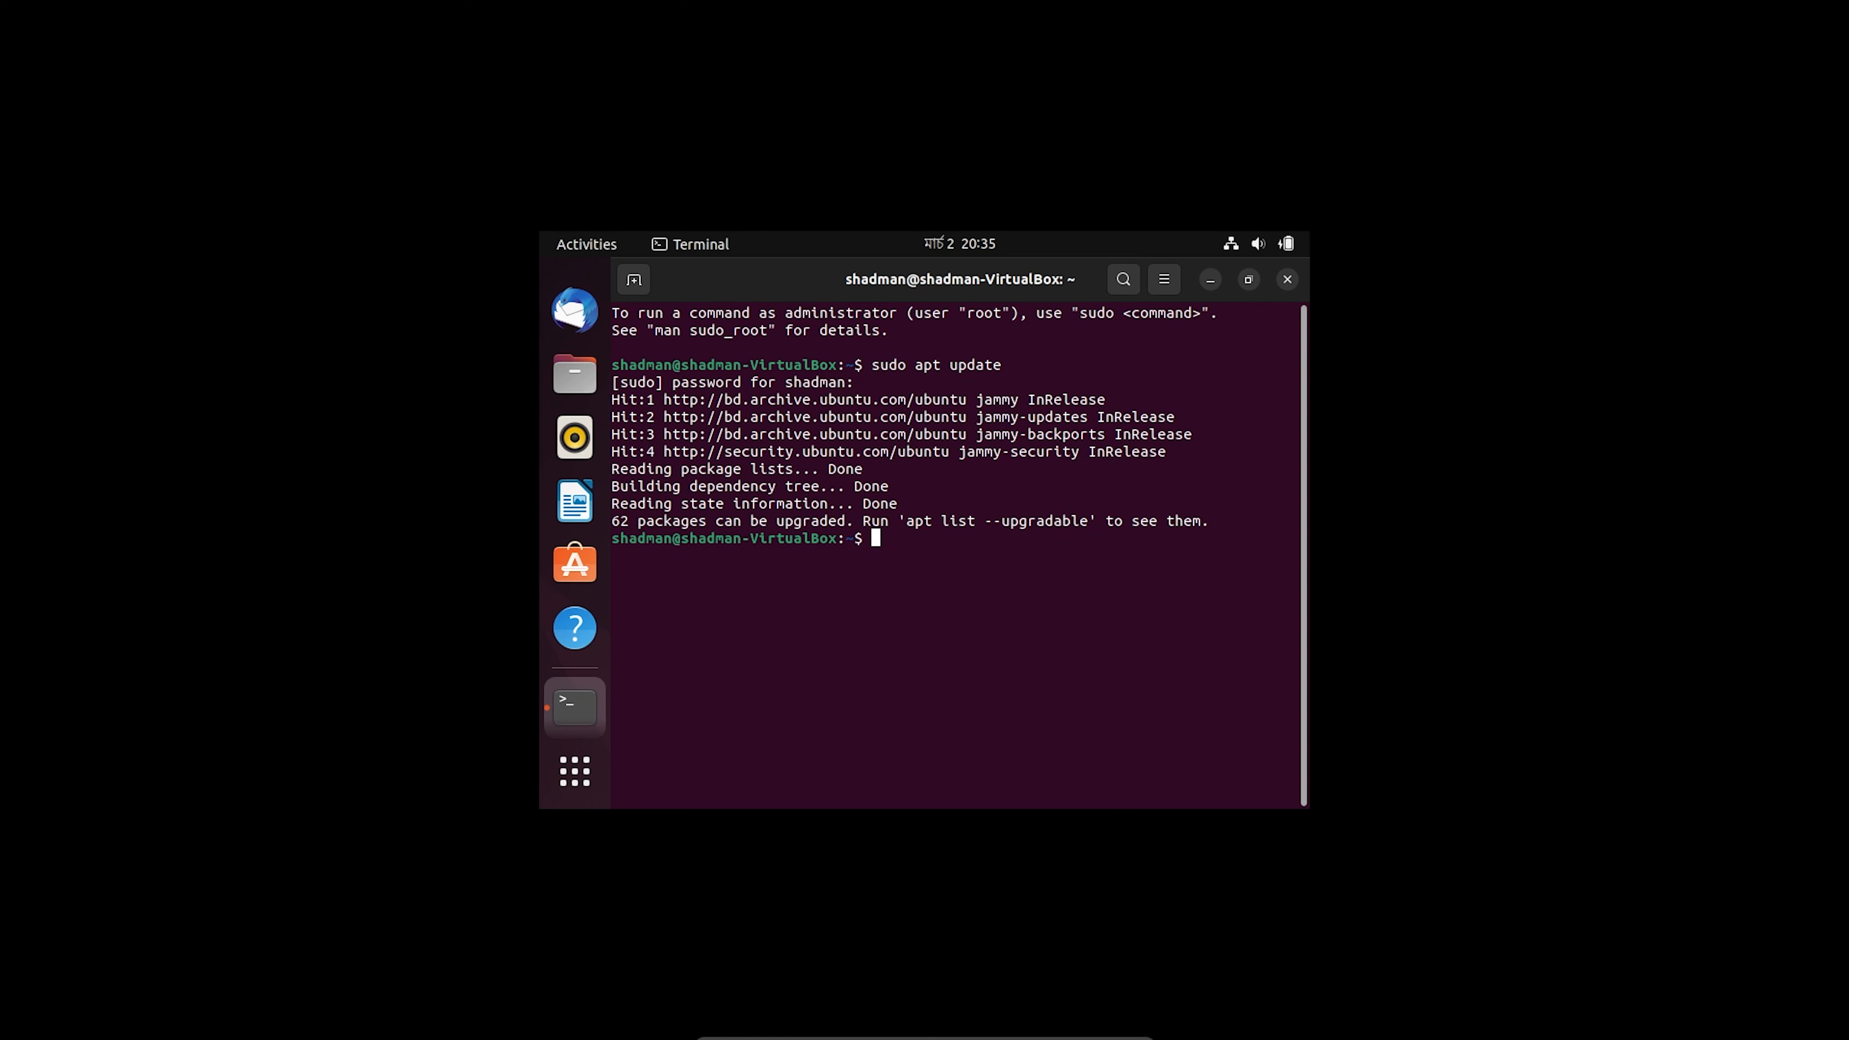
Step: Install the build packages with "sudo apt install -y build-essential linux-headers-$(uname -r)" and close the terminal when it finishes
type("sudo ")
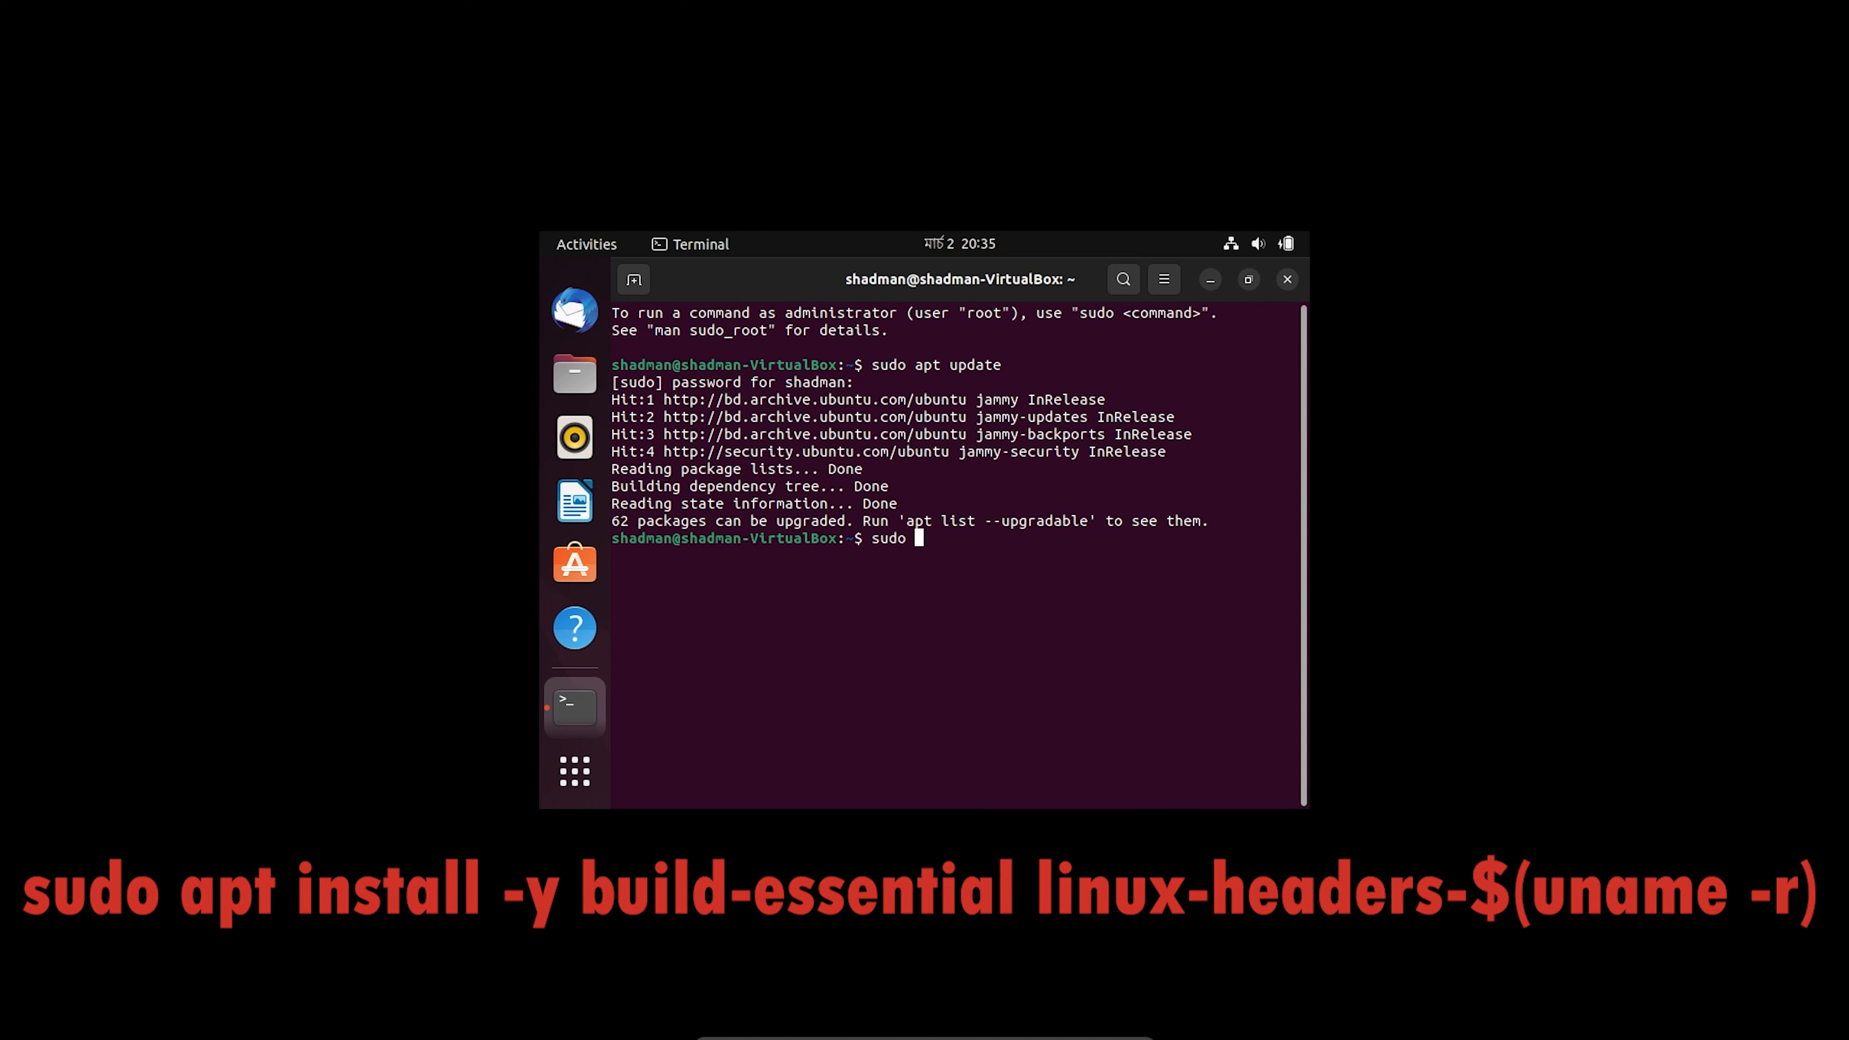
type("apt install -y build-e")
type("ssential")
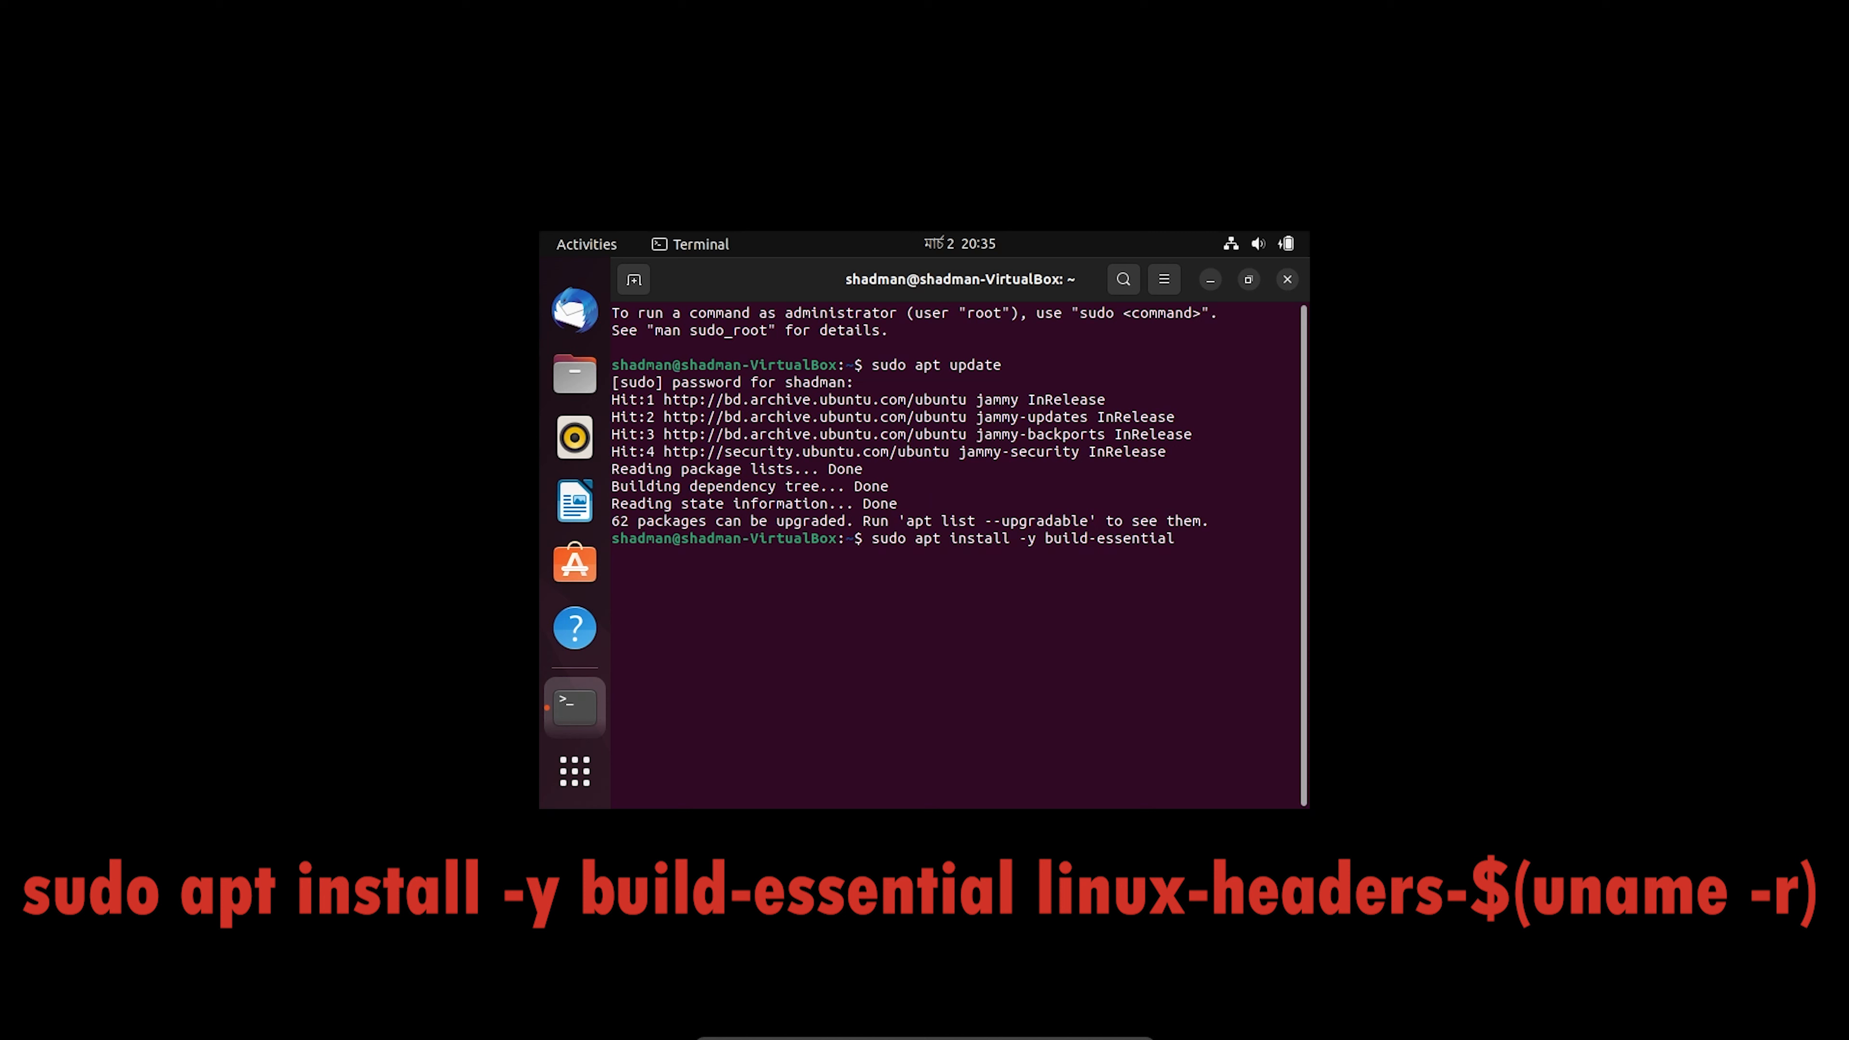
type(" linux-headers-$(uname -r)")
key("Return")
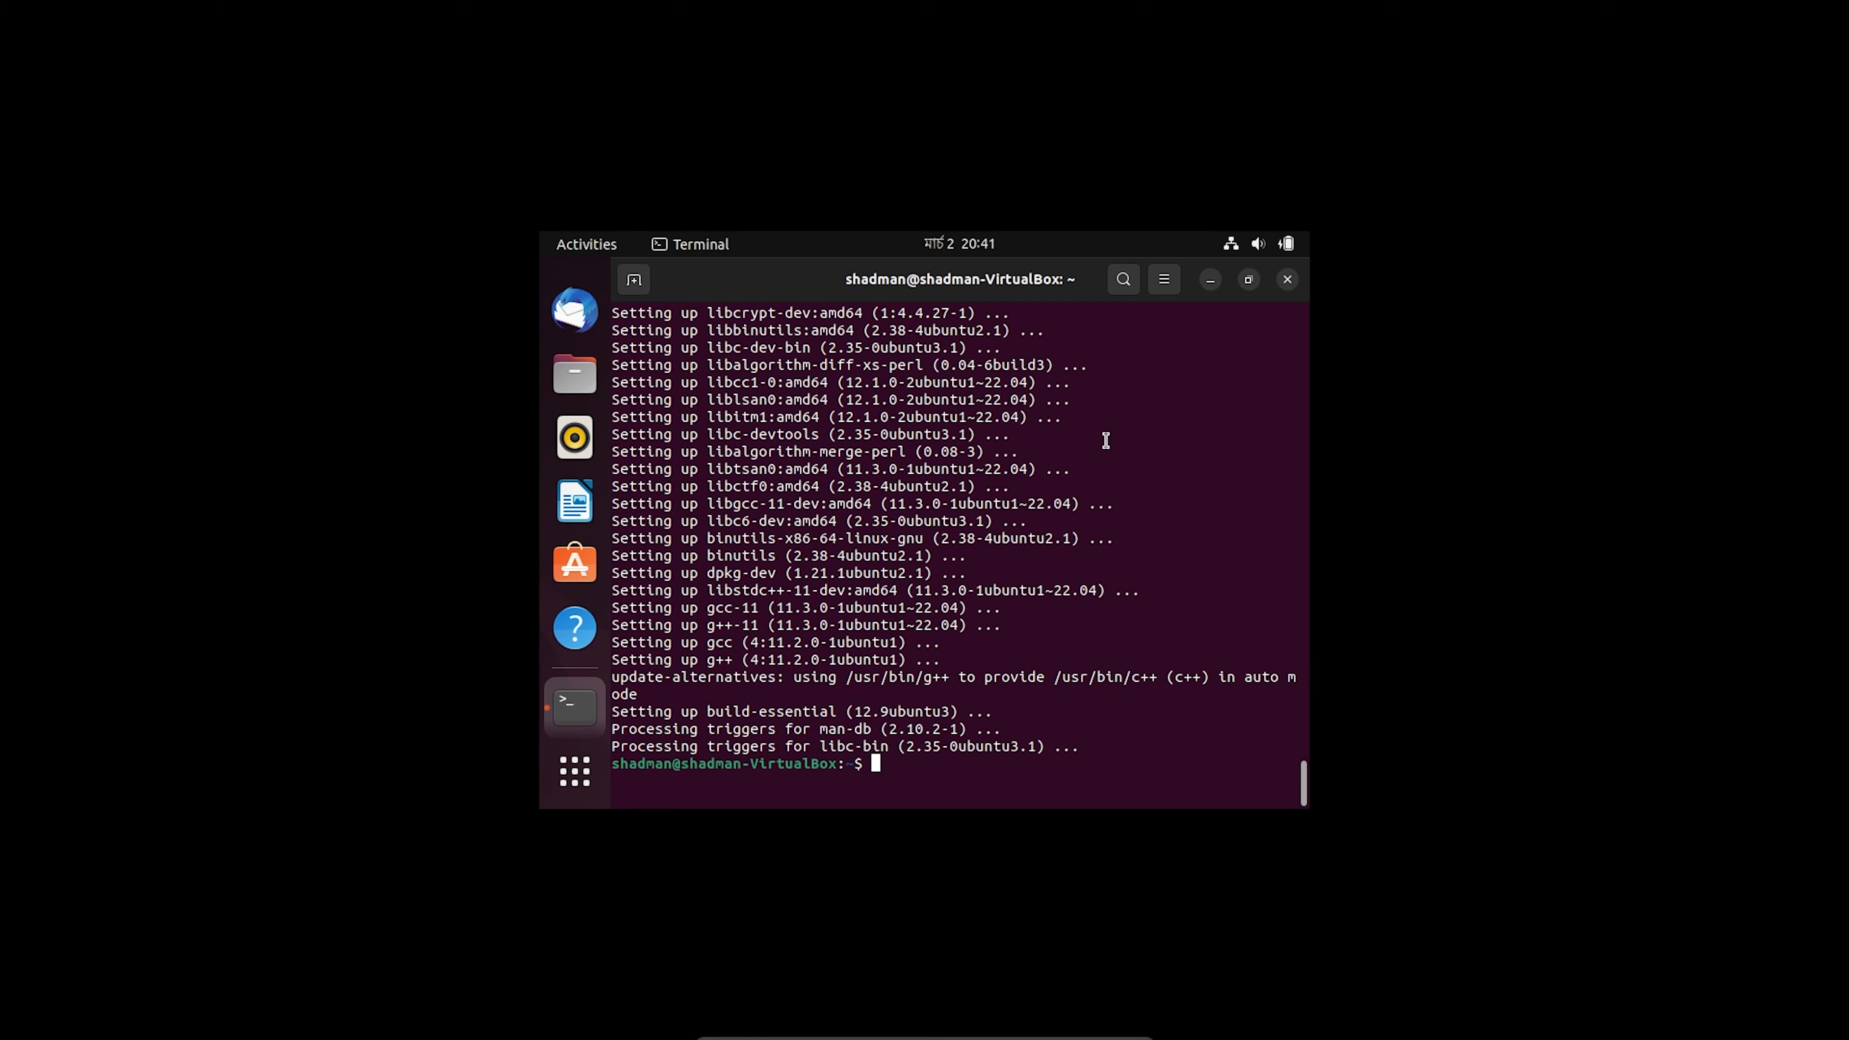
left_click(1286, 282)
Step: Return the machine to windowed mode, insert the Guest Additions CD image and open the VBox_GAs_7.0.6 disc
key("ctrl+f")
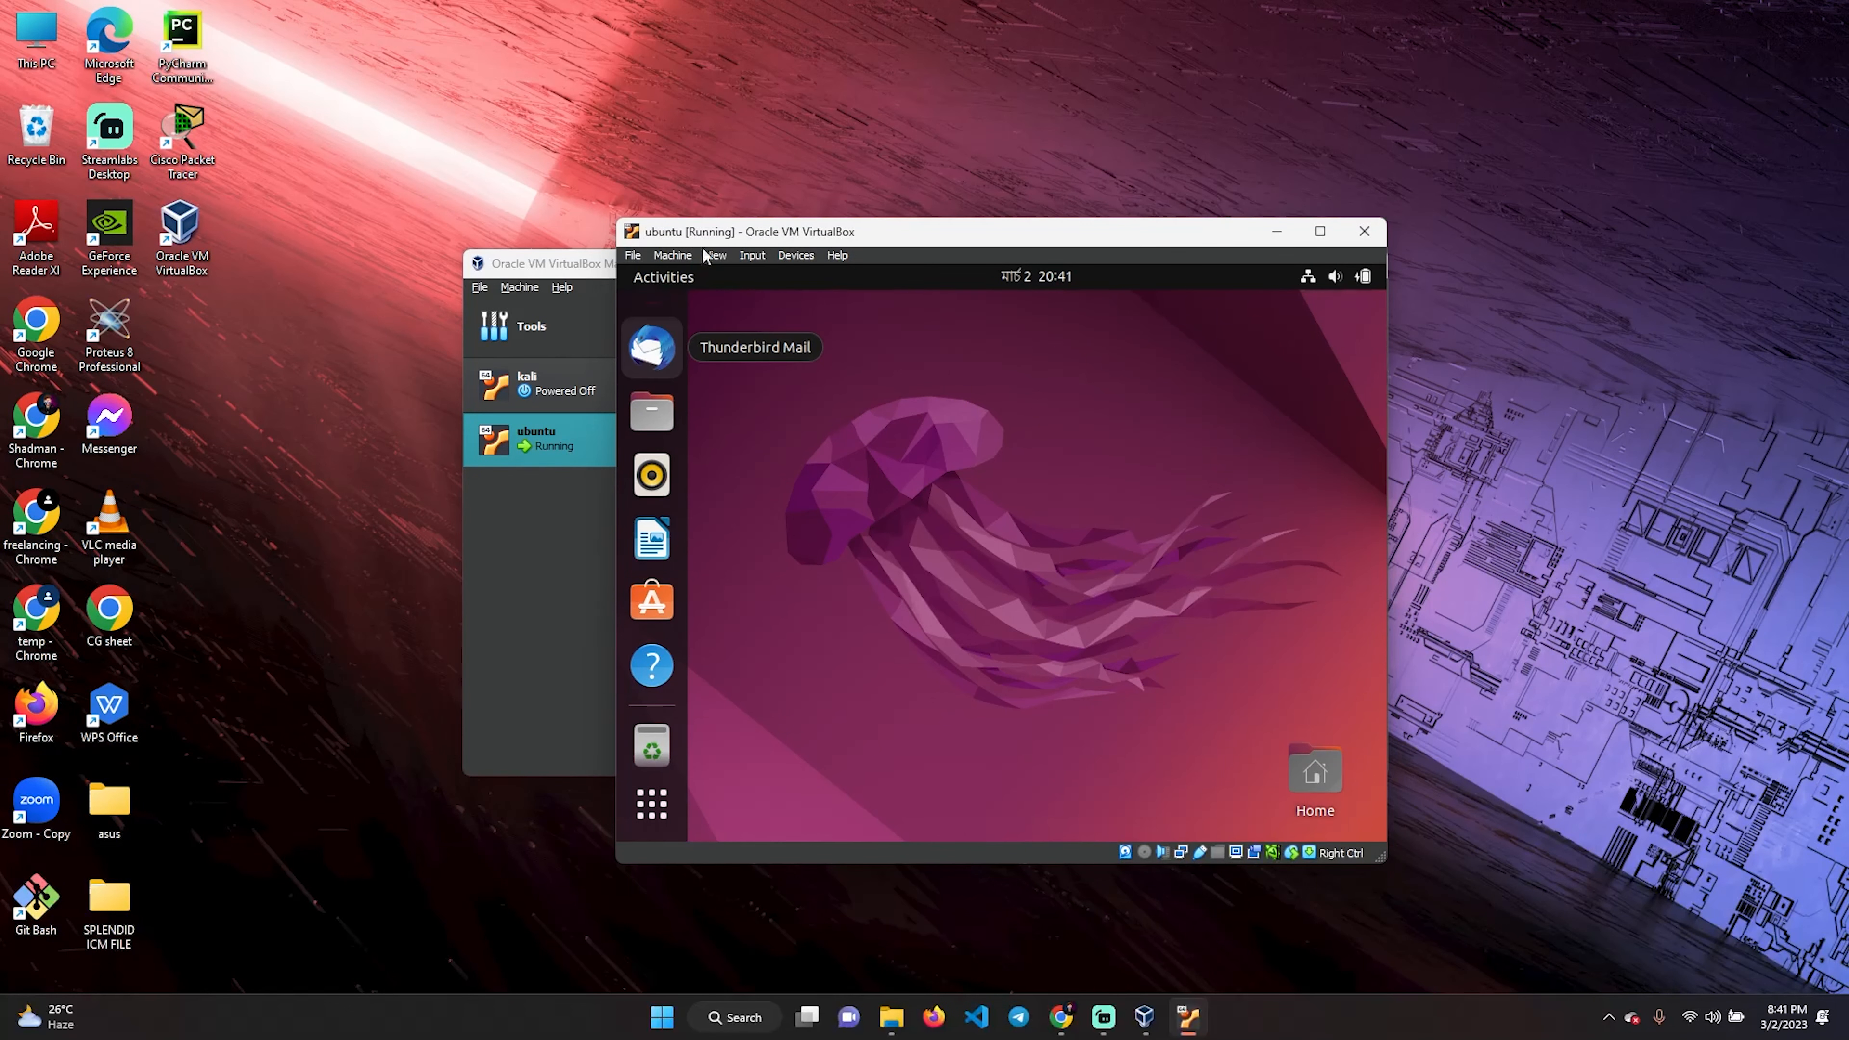
left_click(801, 262)
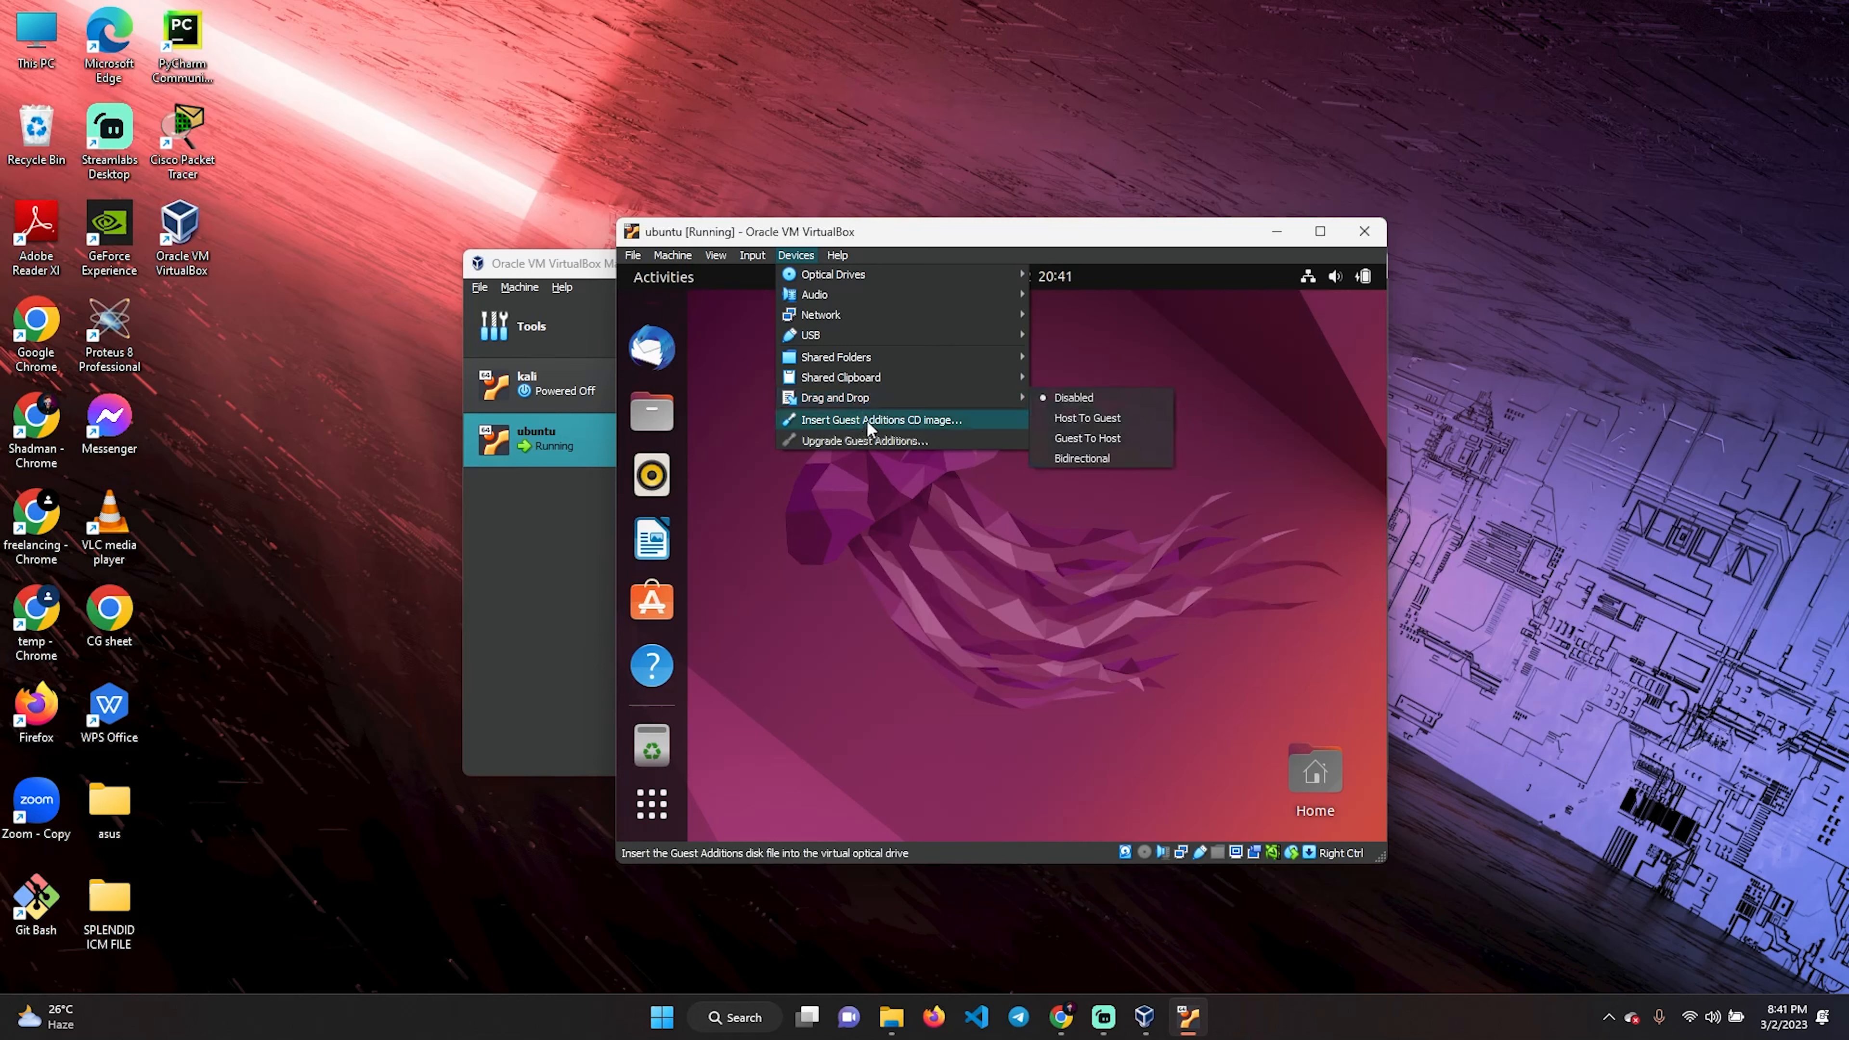
left_click(880, 421)
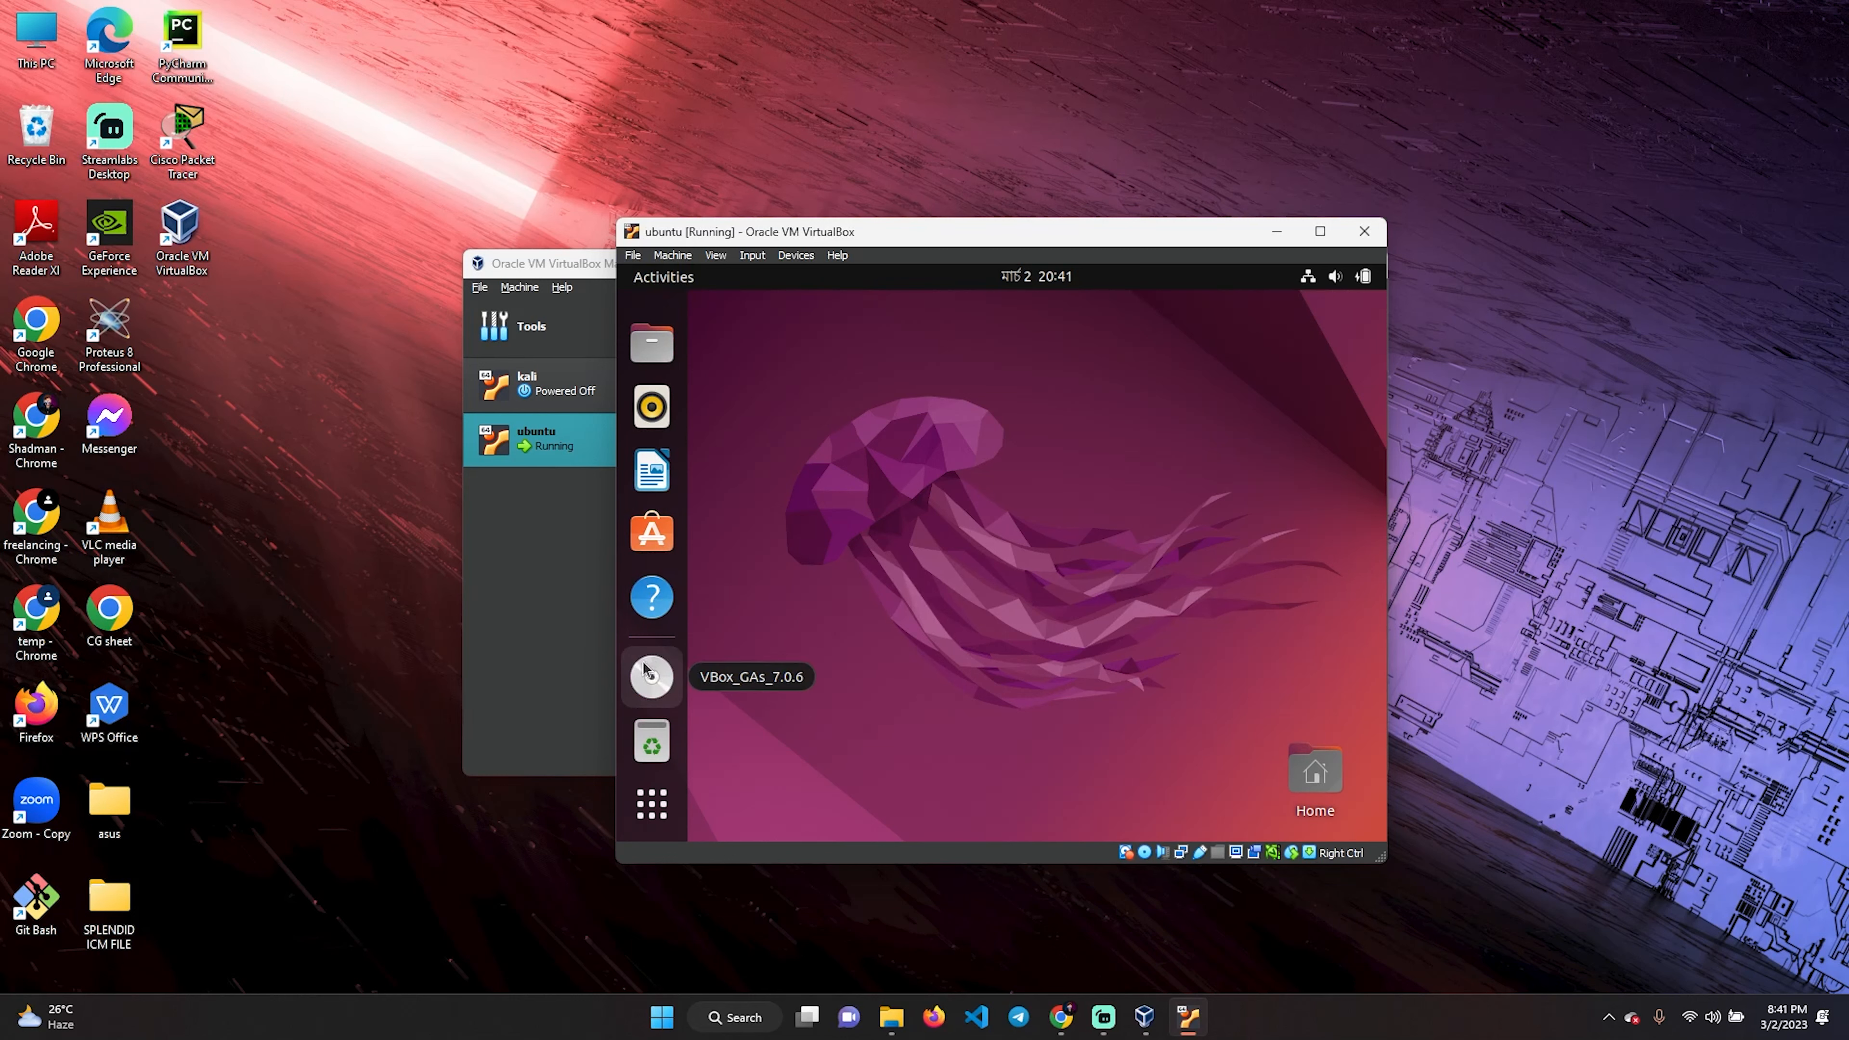
left_click(651, 679)
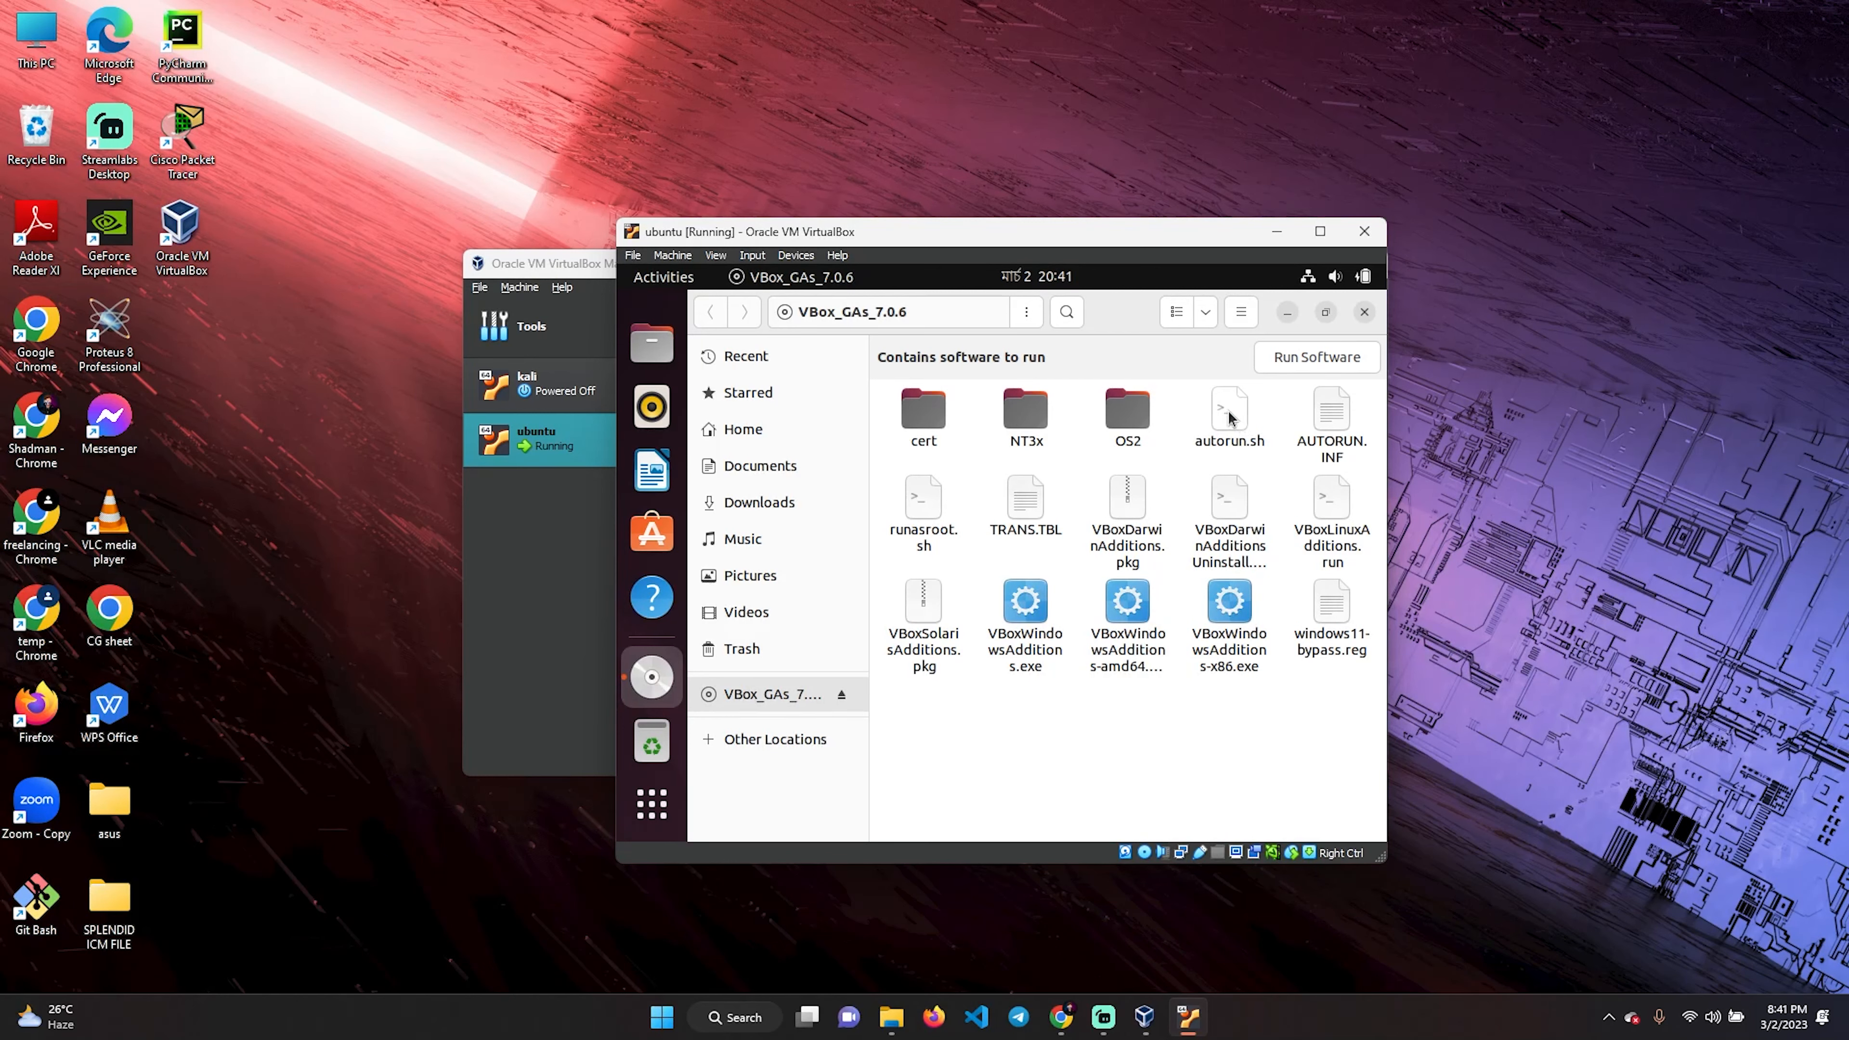
Step: Run autorun.sh as a program, authenticate with the account password, and close the installer terminal and disc window once the installation finishes
right_click(1229, 418)
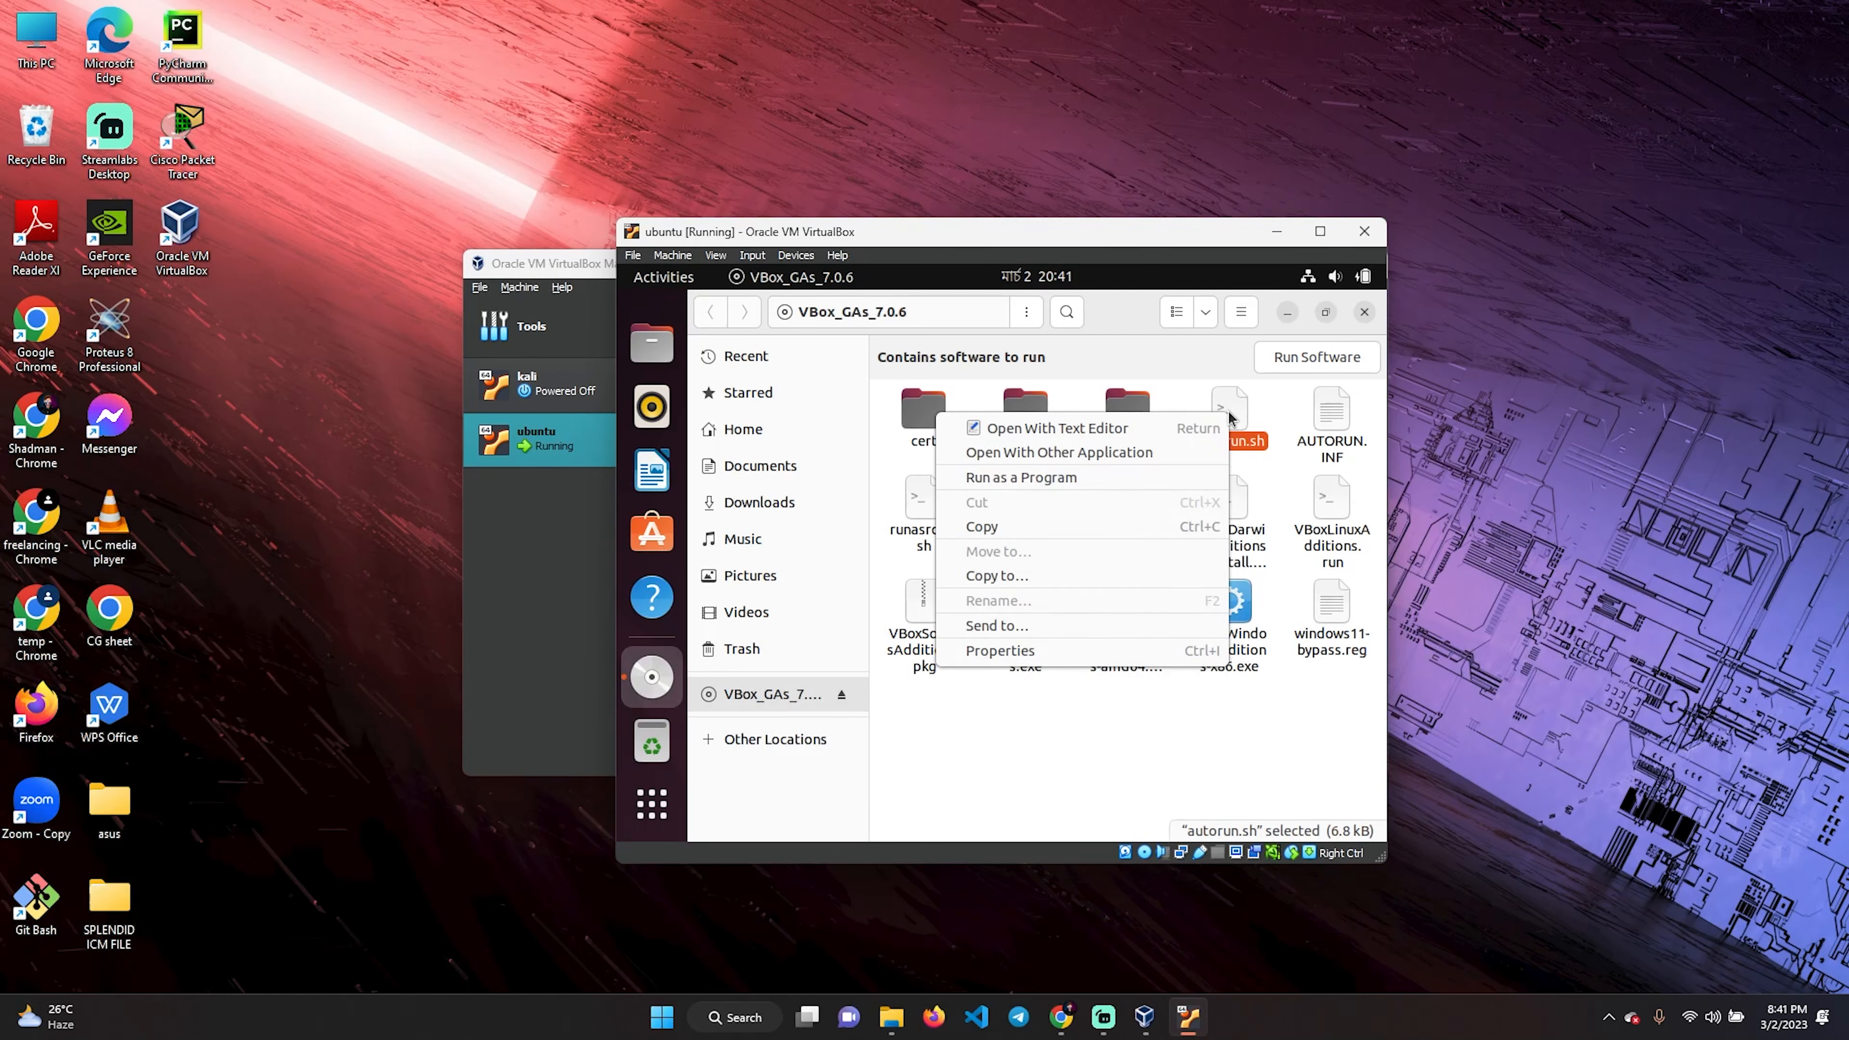
left_click(1030, 480)
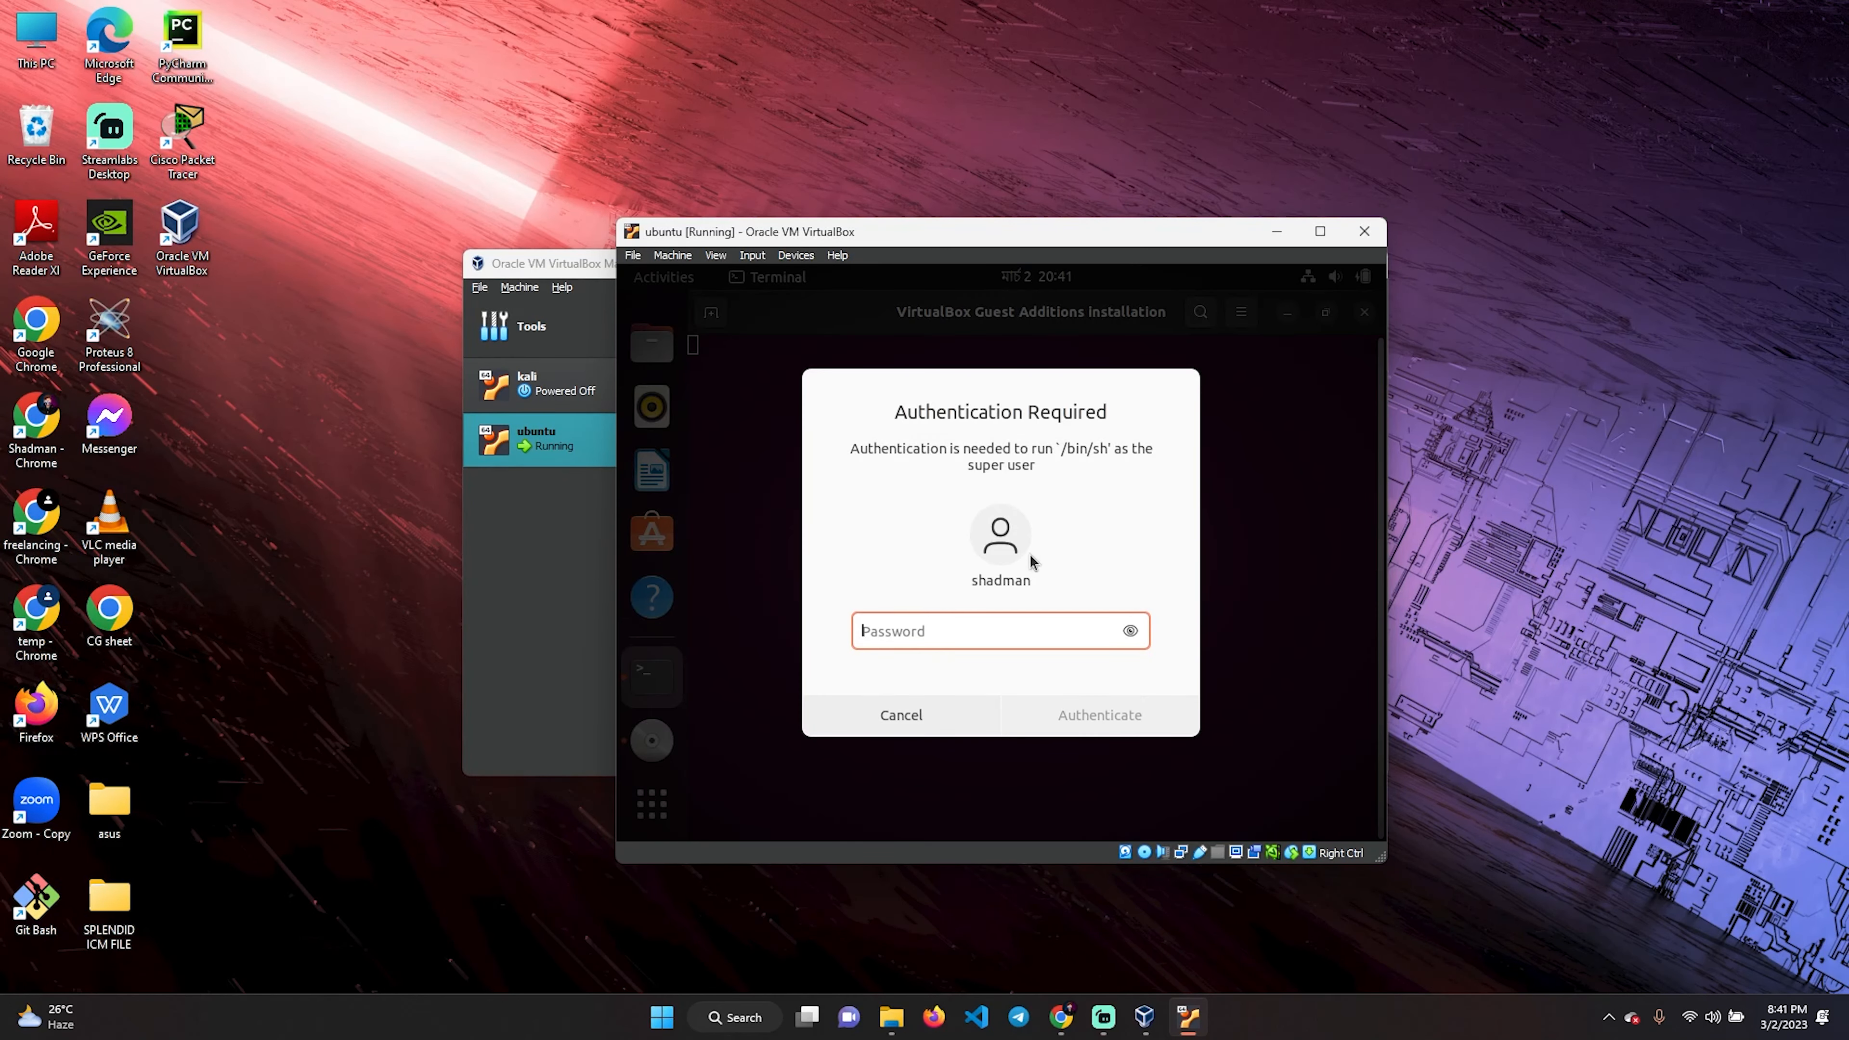
type("**********")
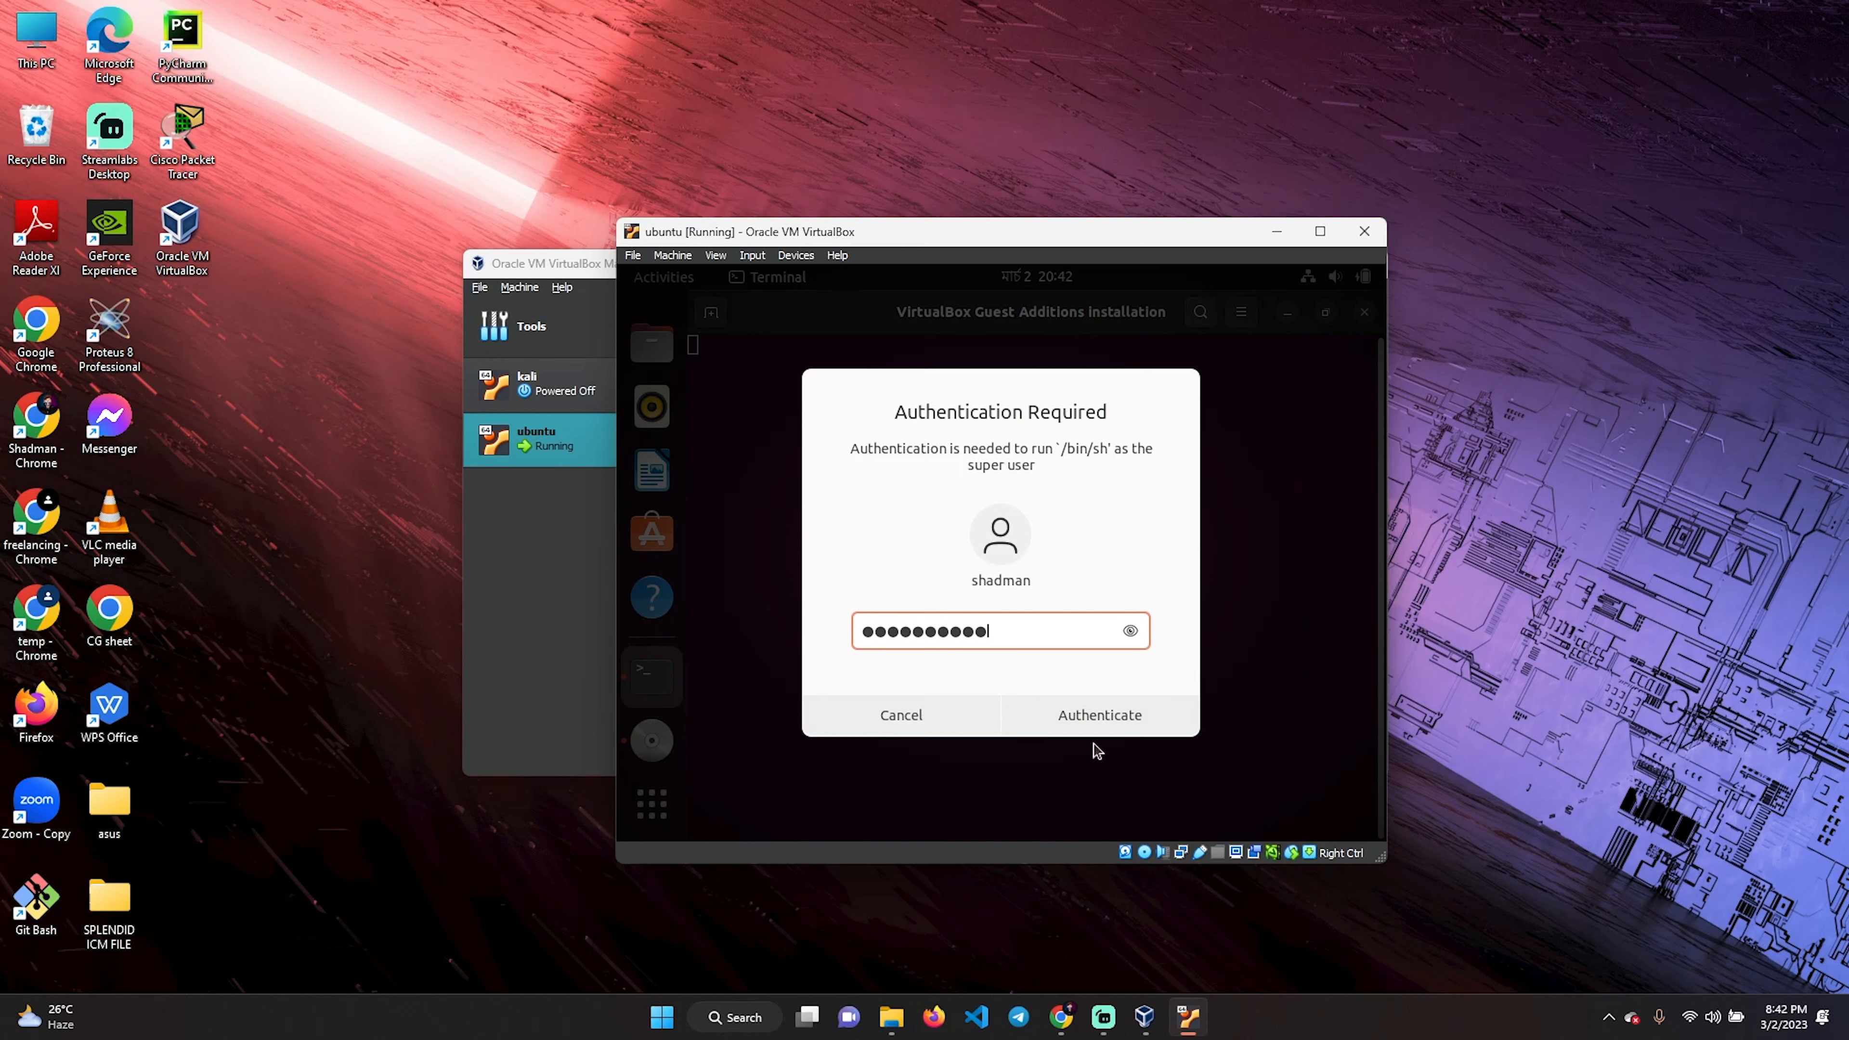
left_click(1111, 706)
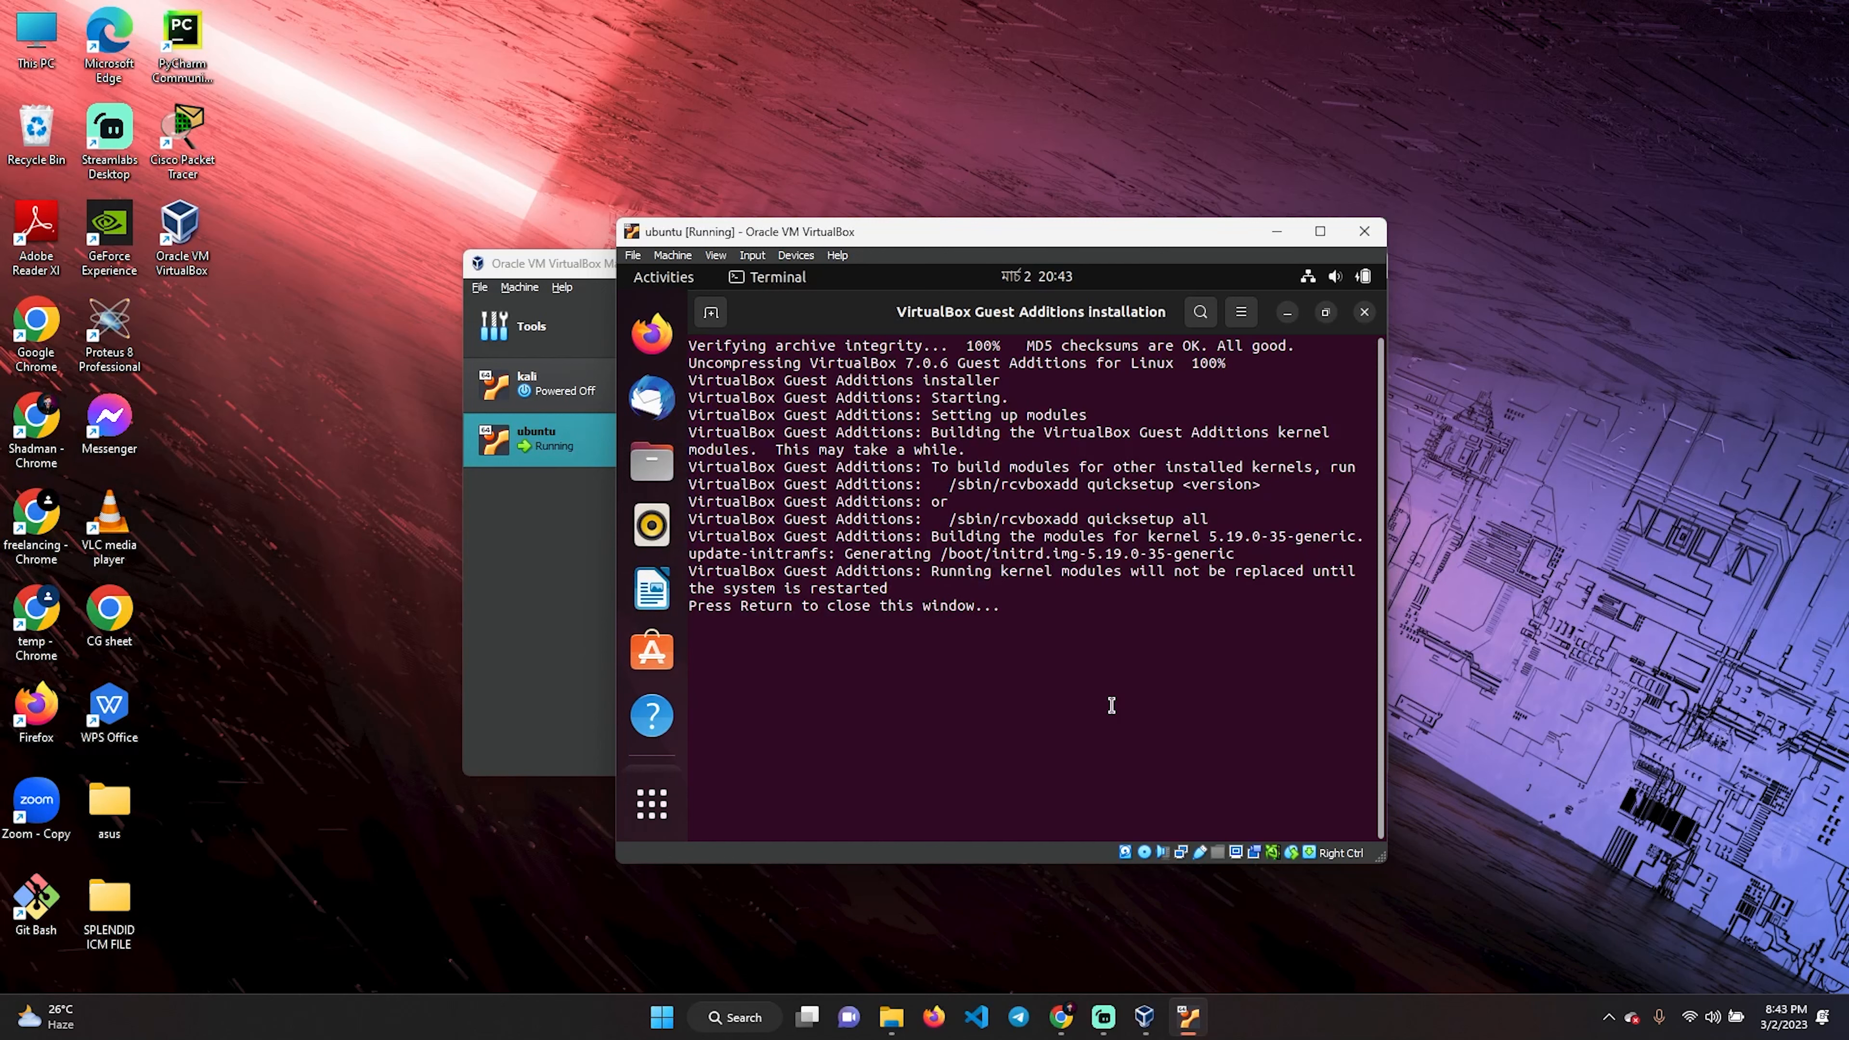
key("Return")
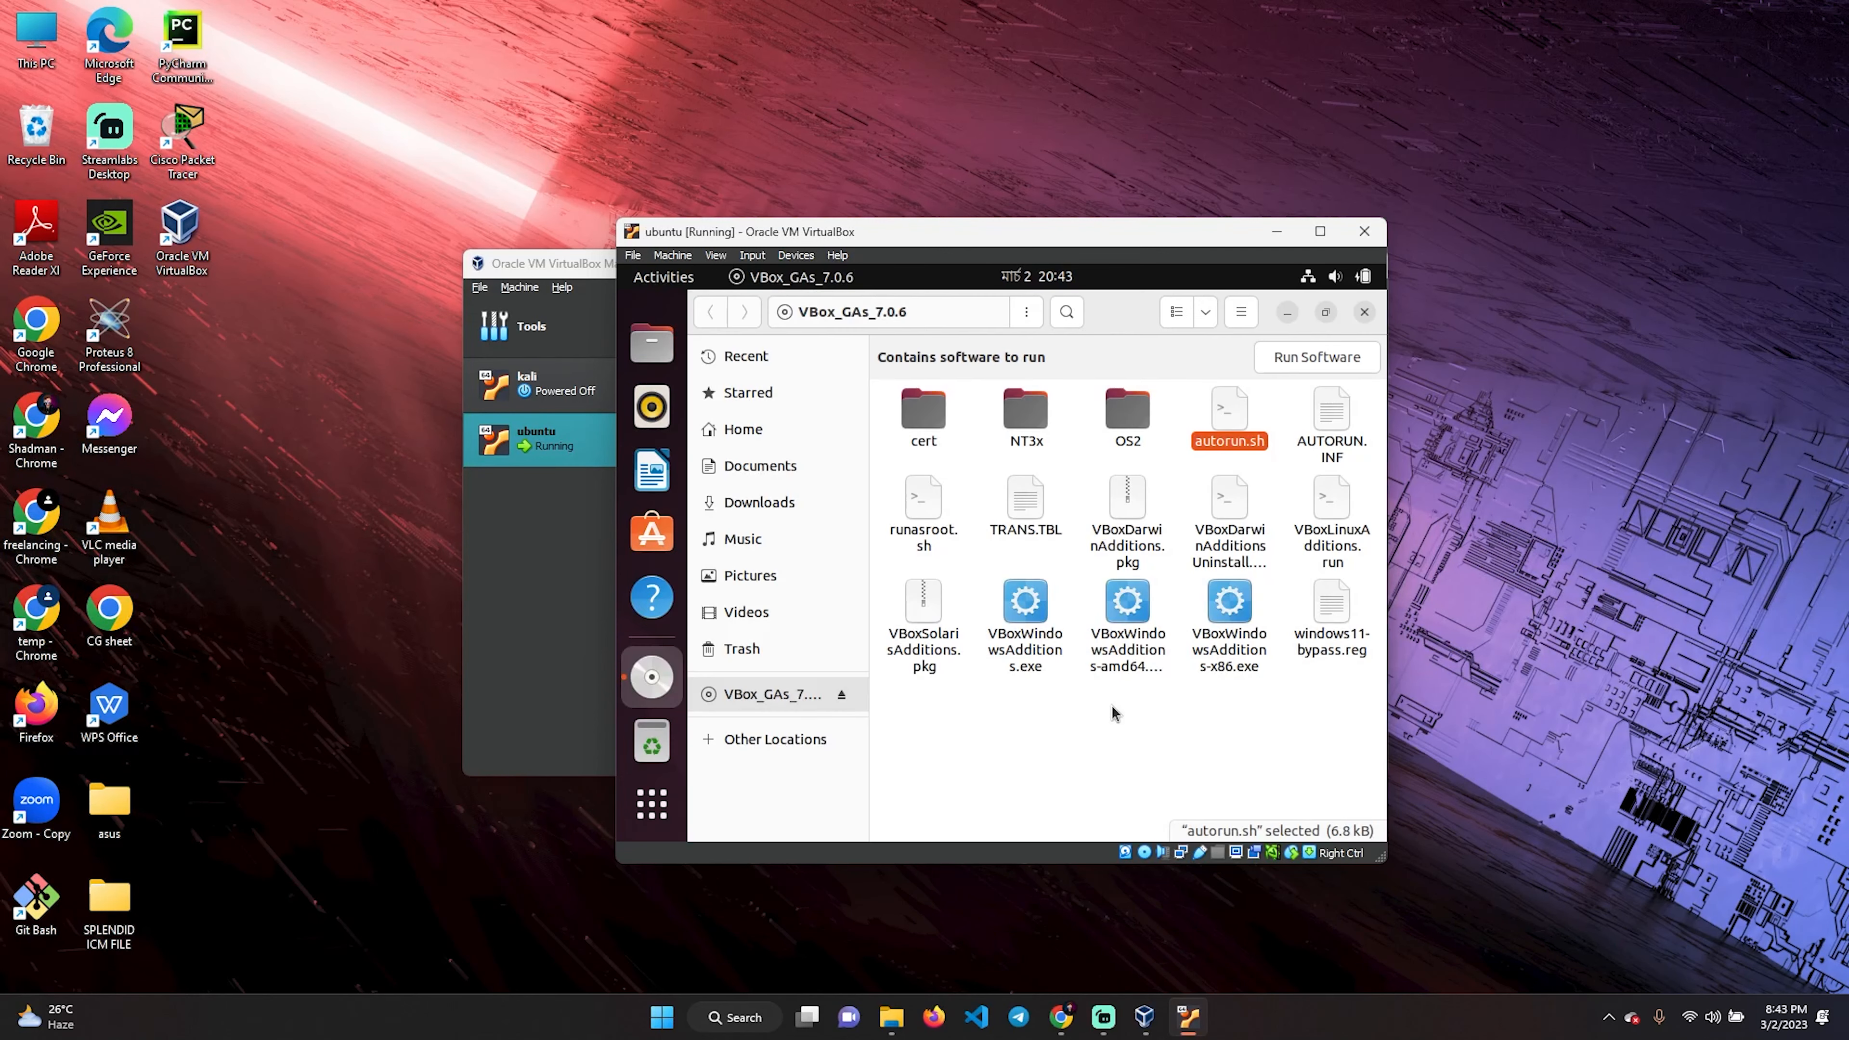
left_click(1364, 313)
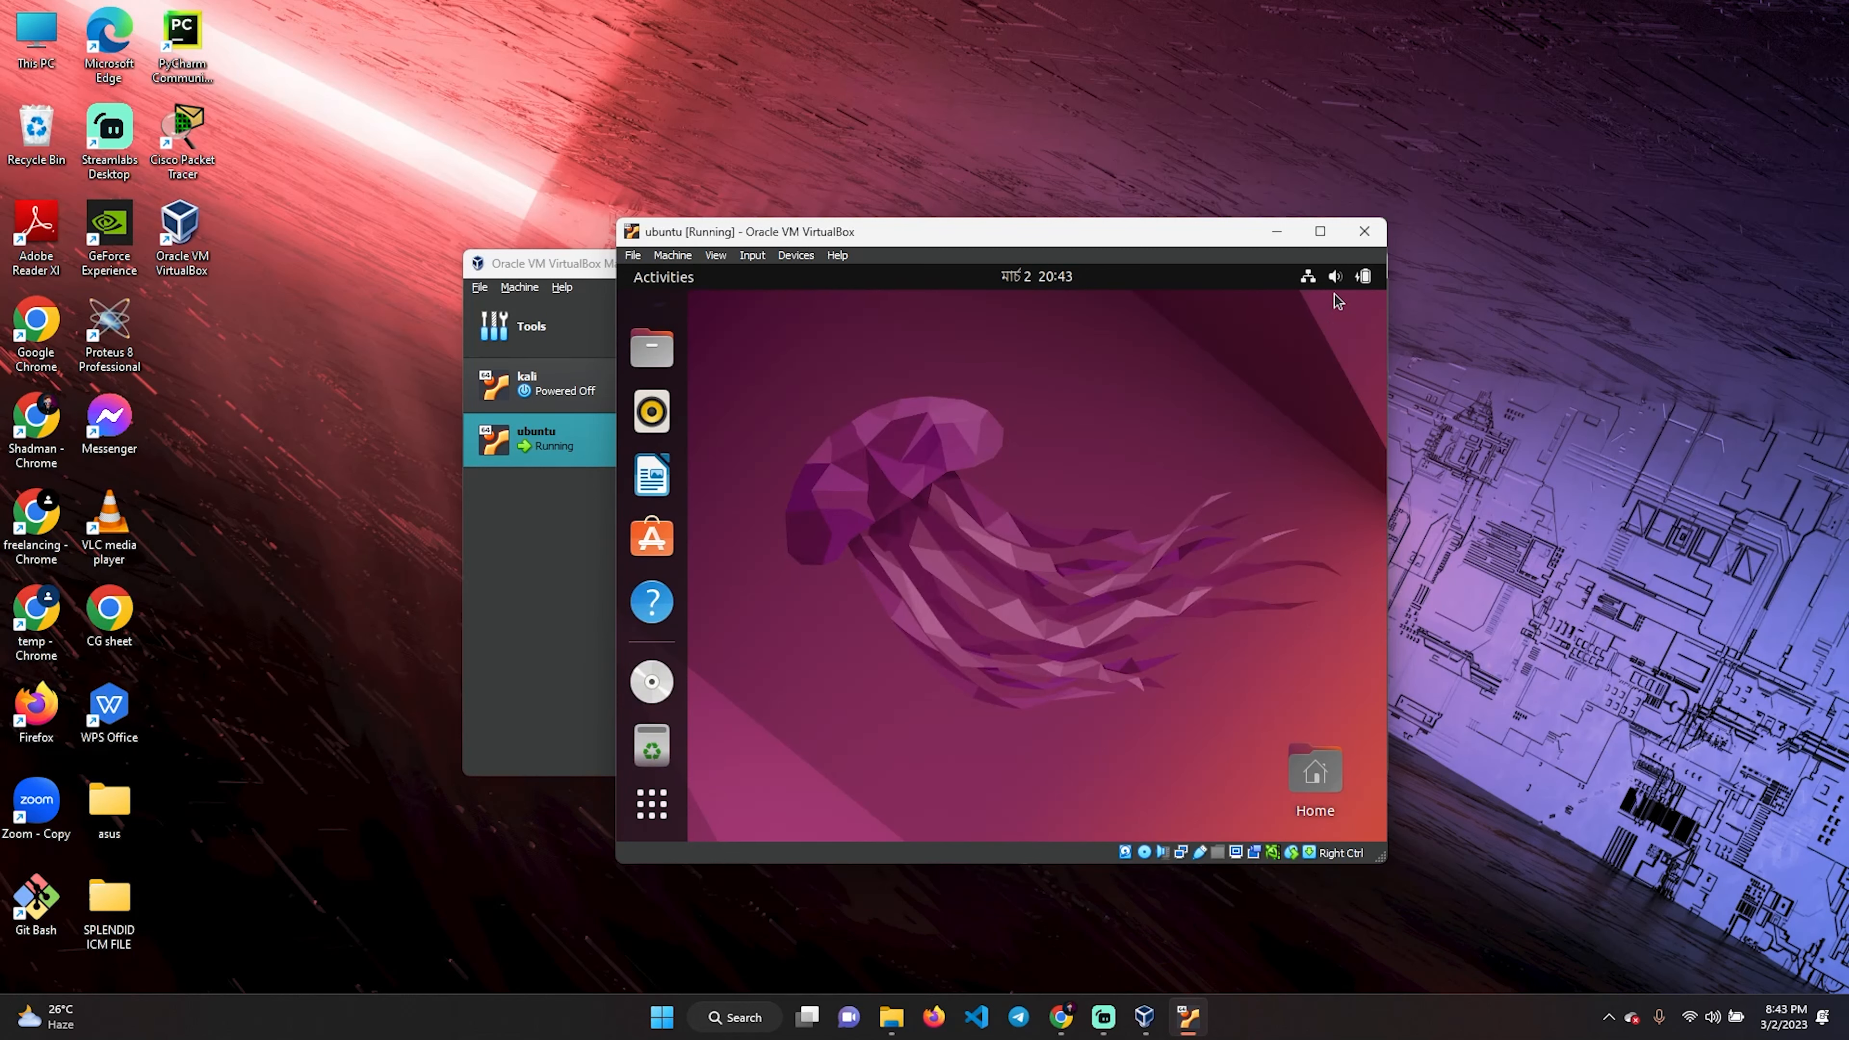
Step: Restart the Ubuntu guest system from within its desktop and confirm the restart
left_click(1366, 279)
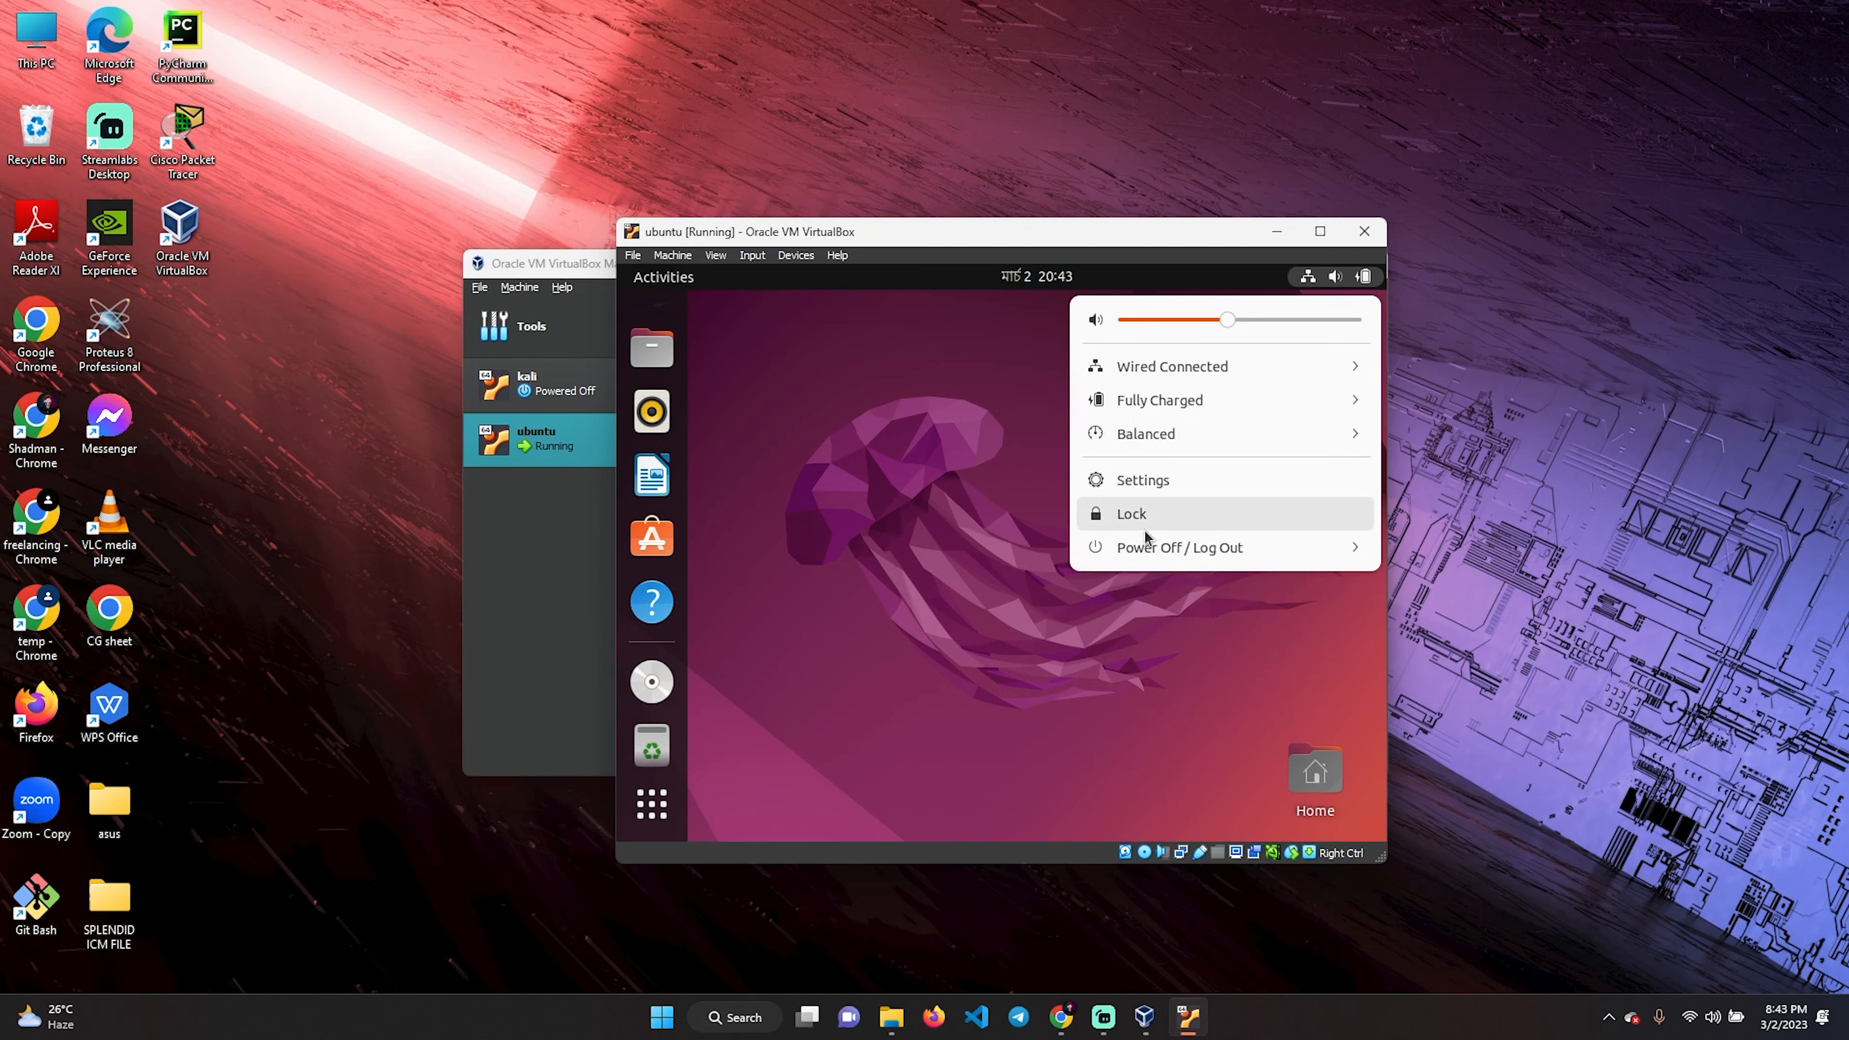
left_click(1161, 557)
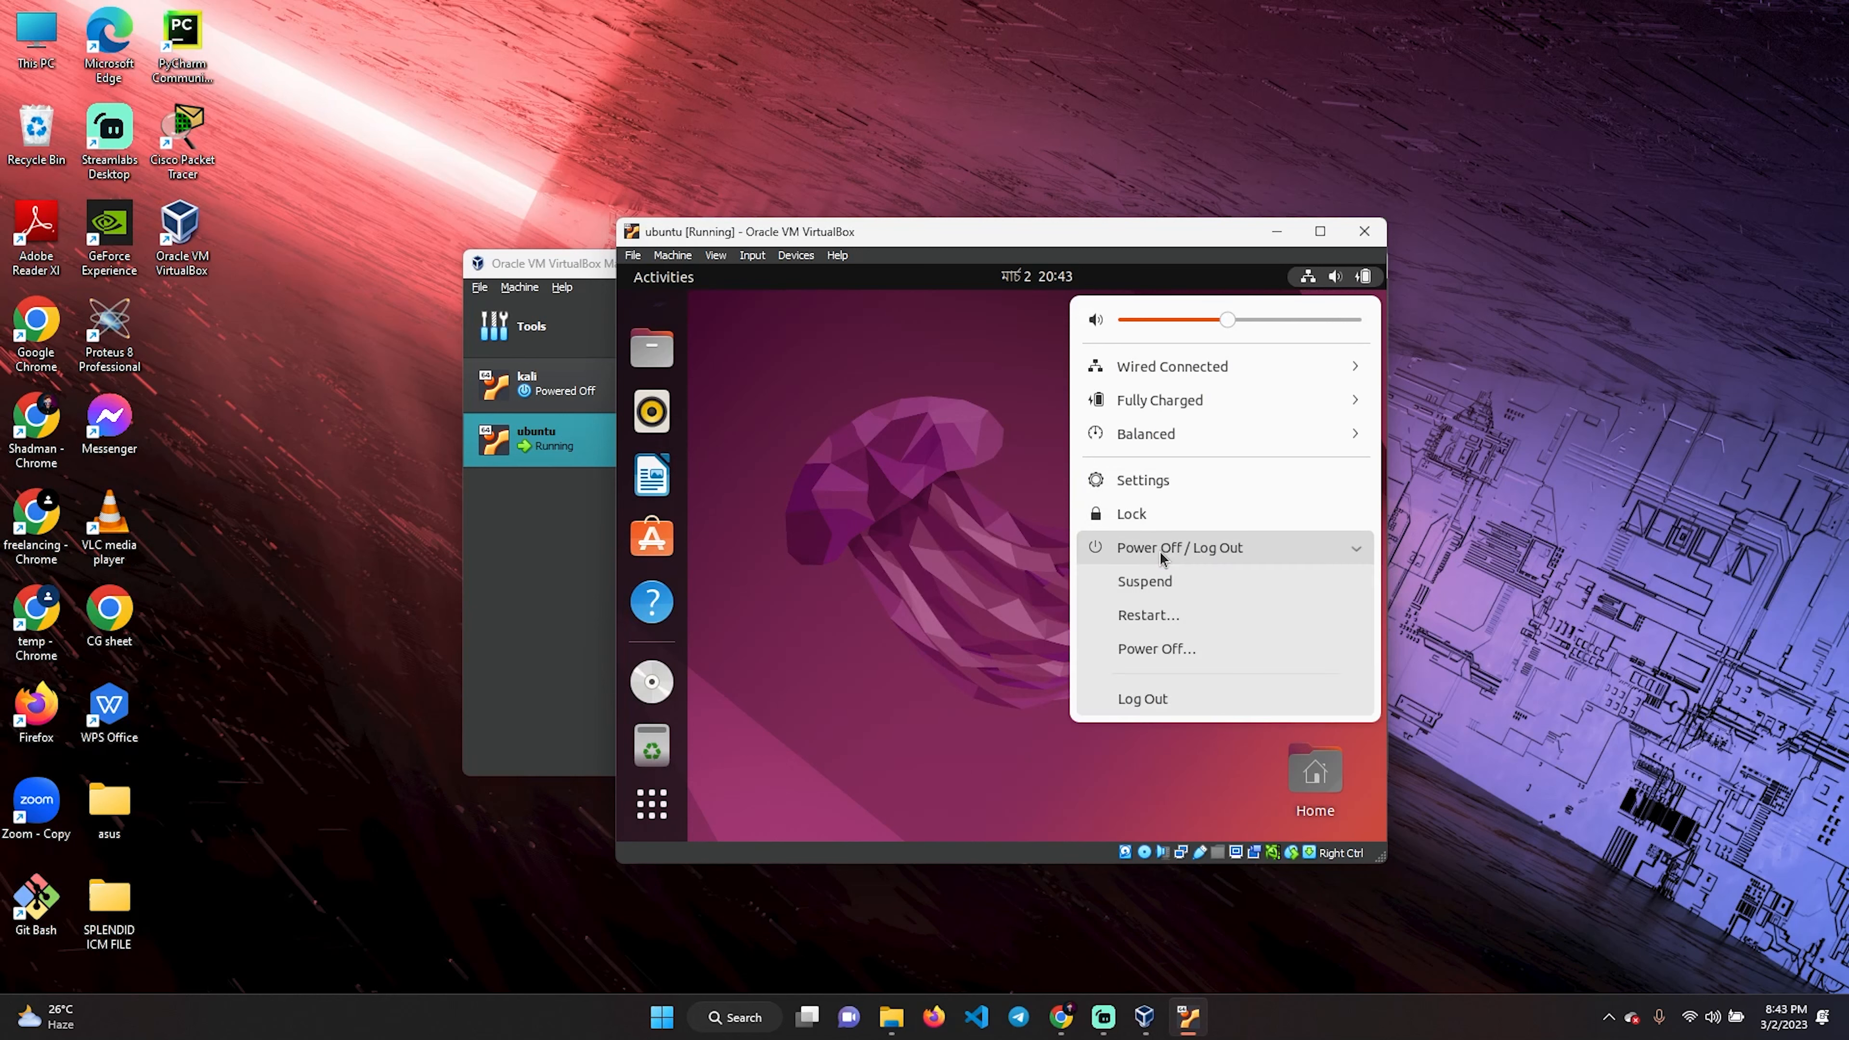
left_click(1150, 615)
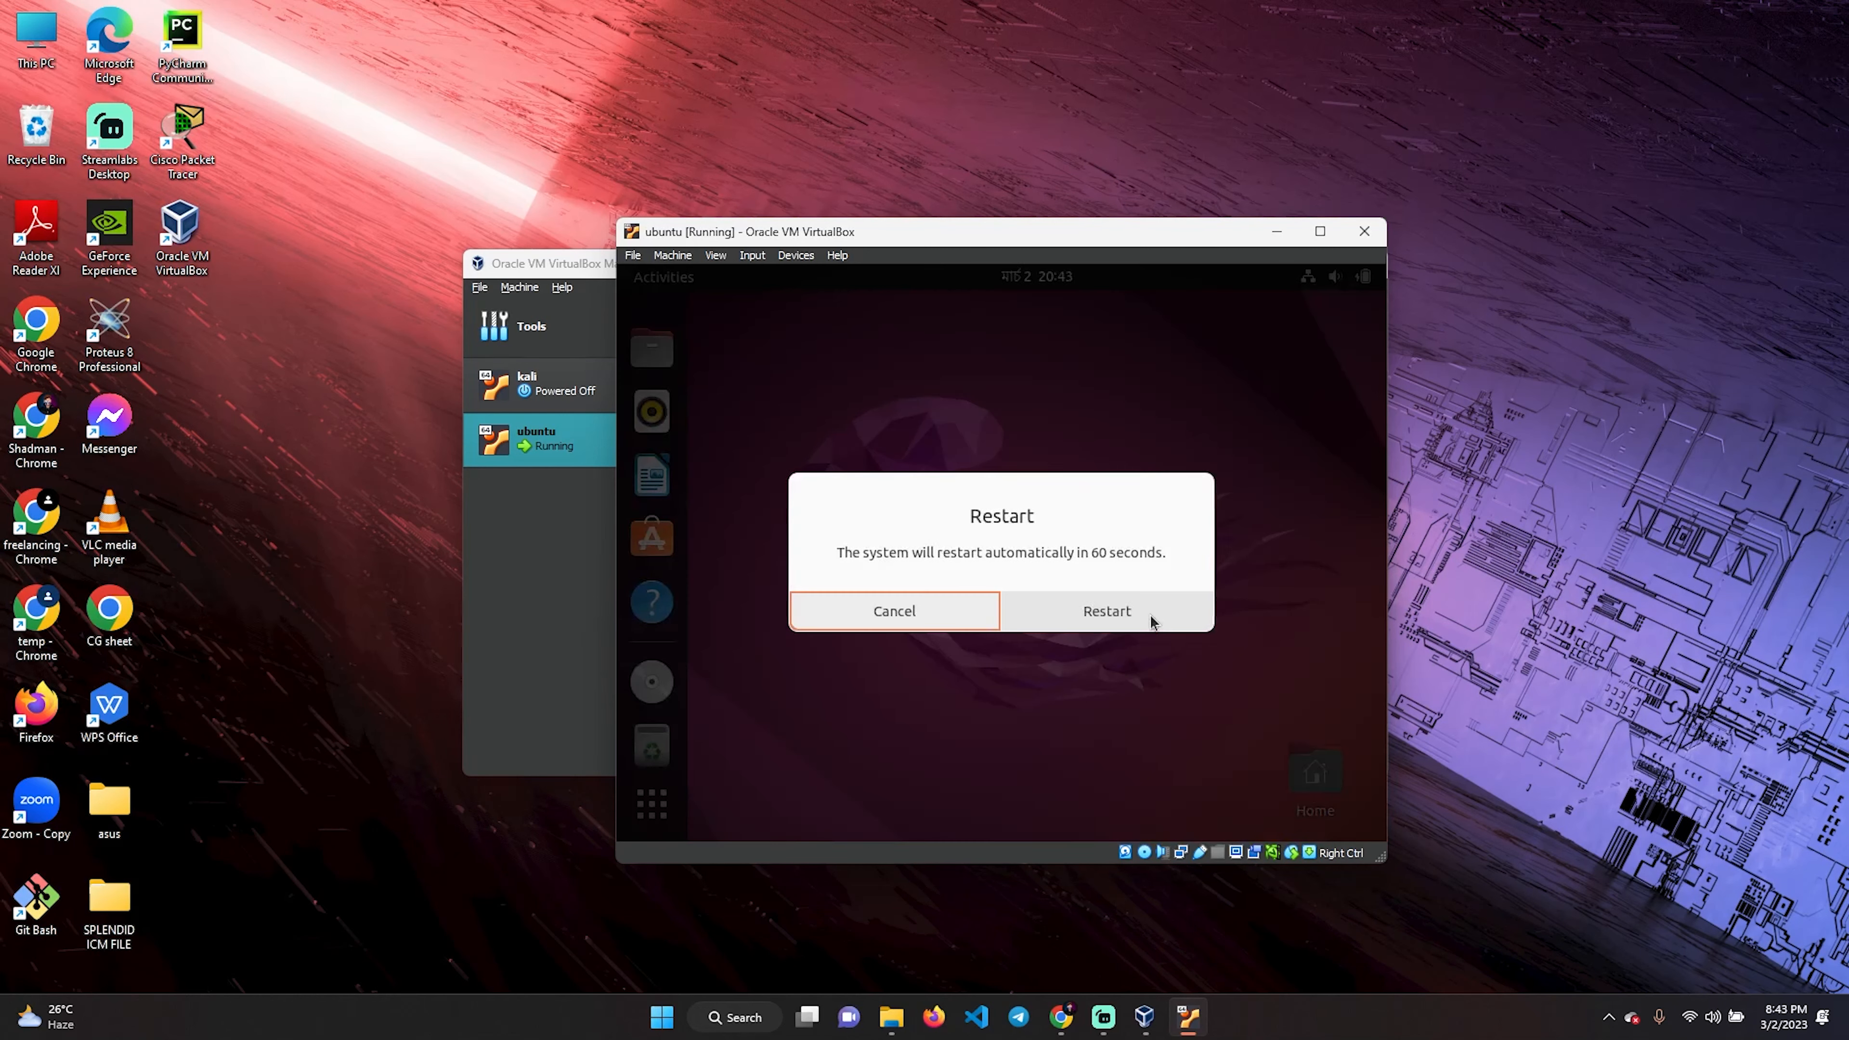
left_click(1108, 614)
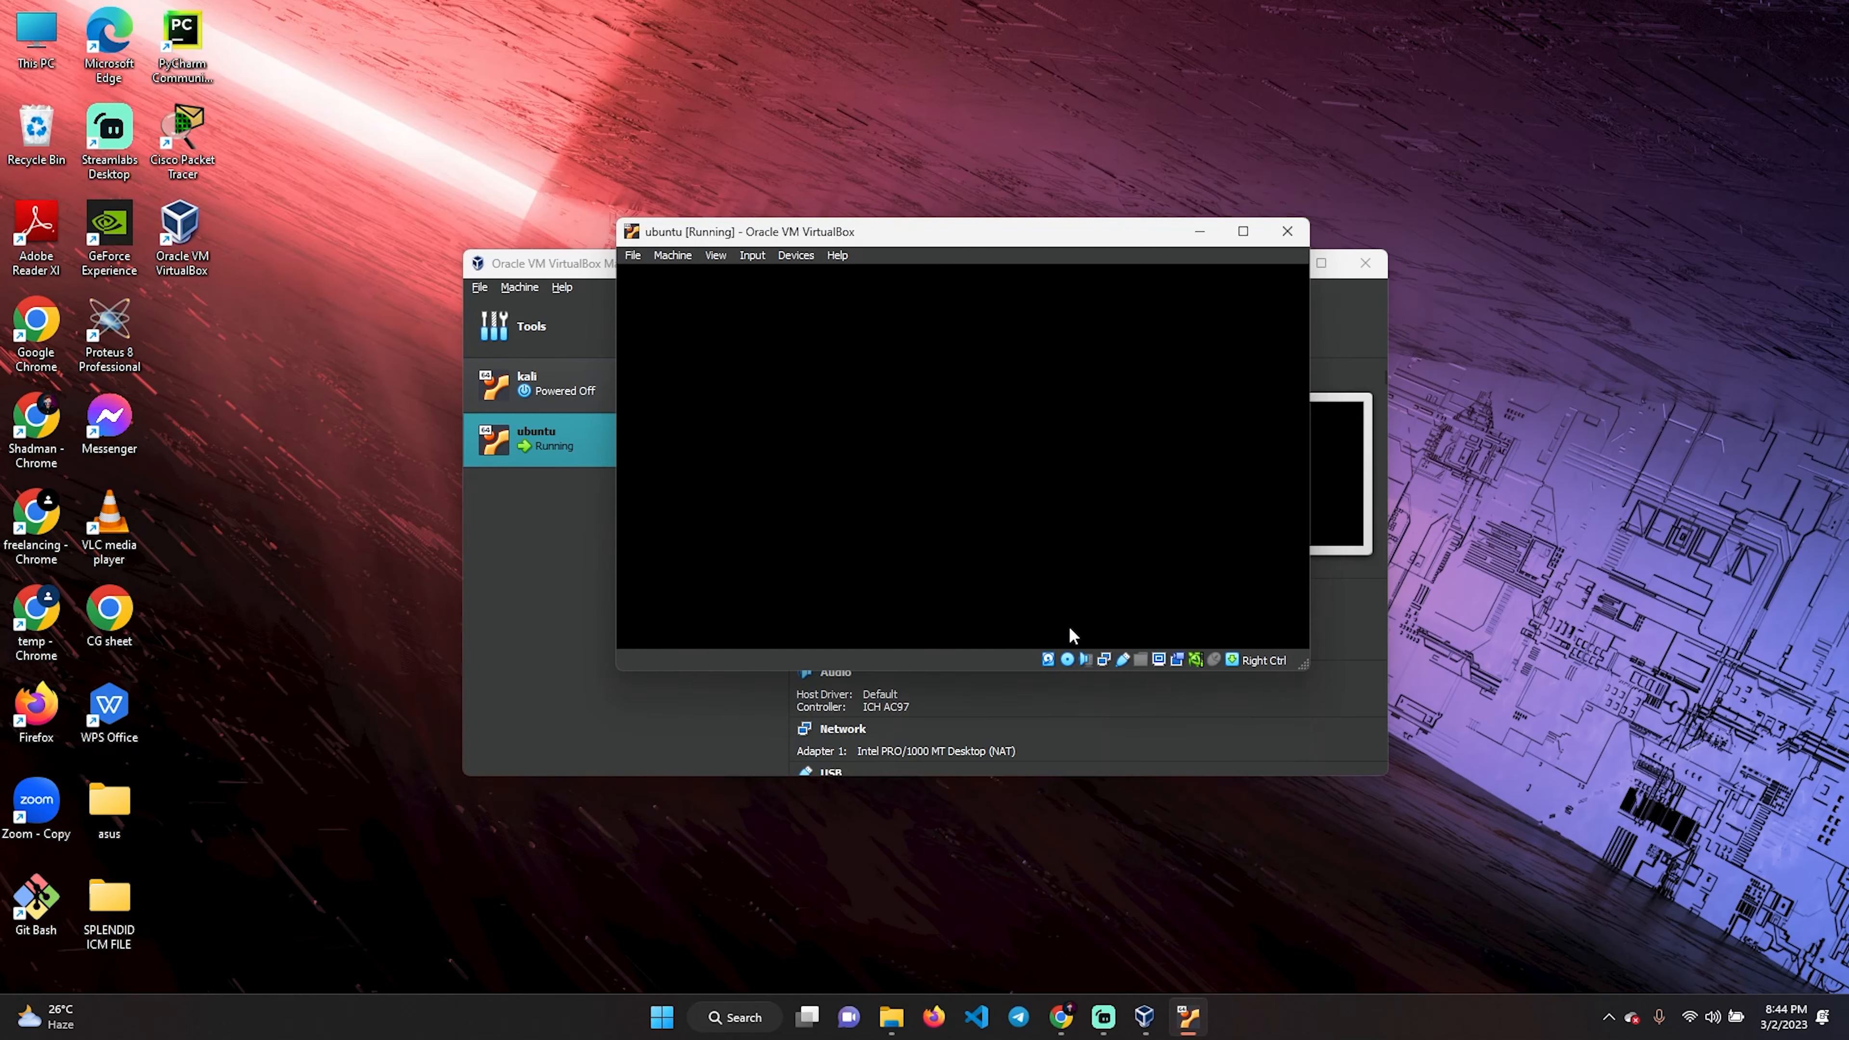
Step: Log in to the Ubuntu user account with the account password
left_click(974, 556)
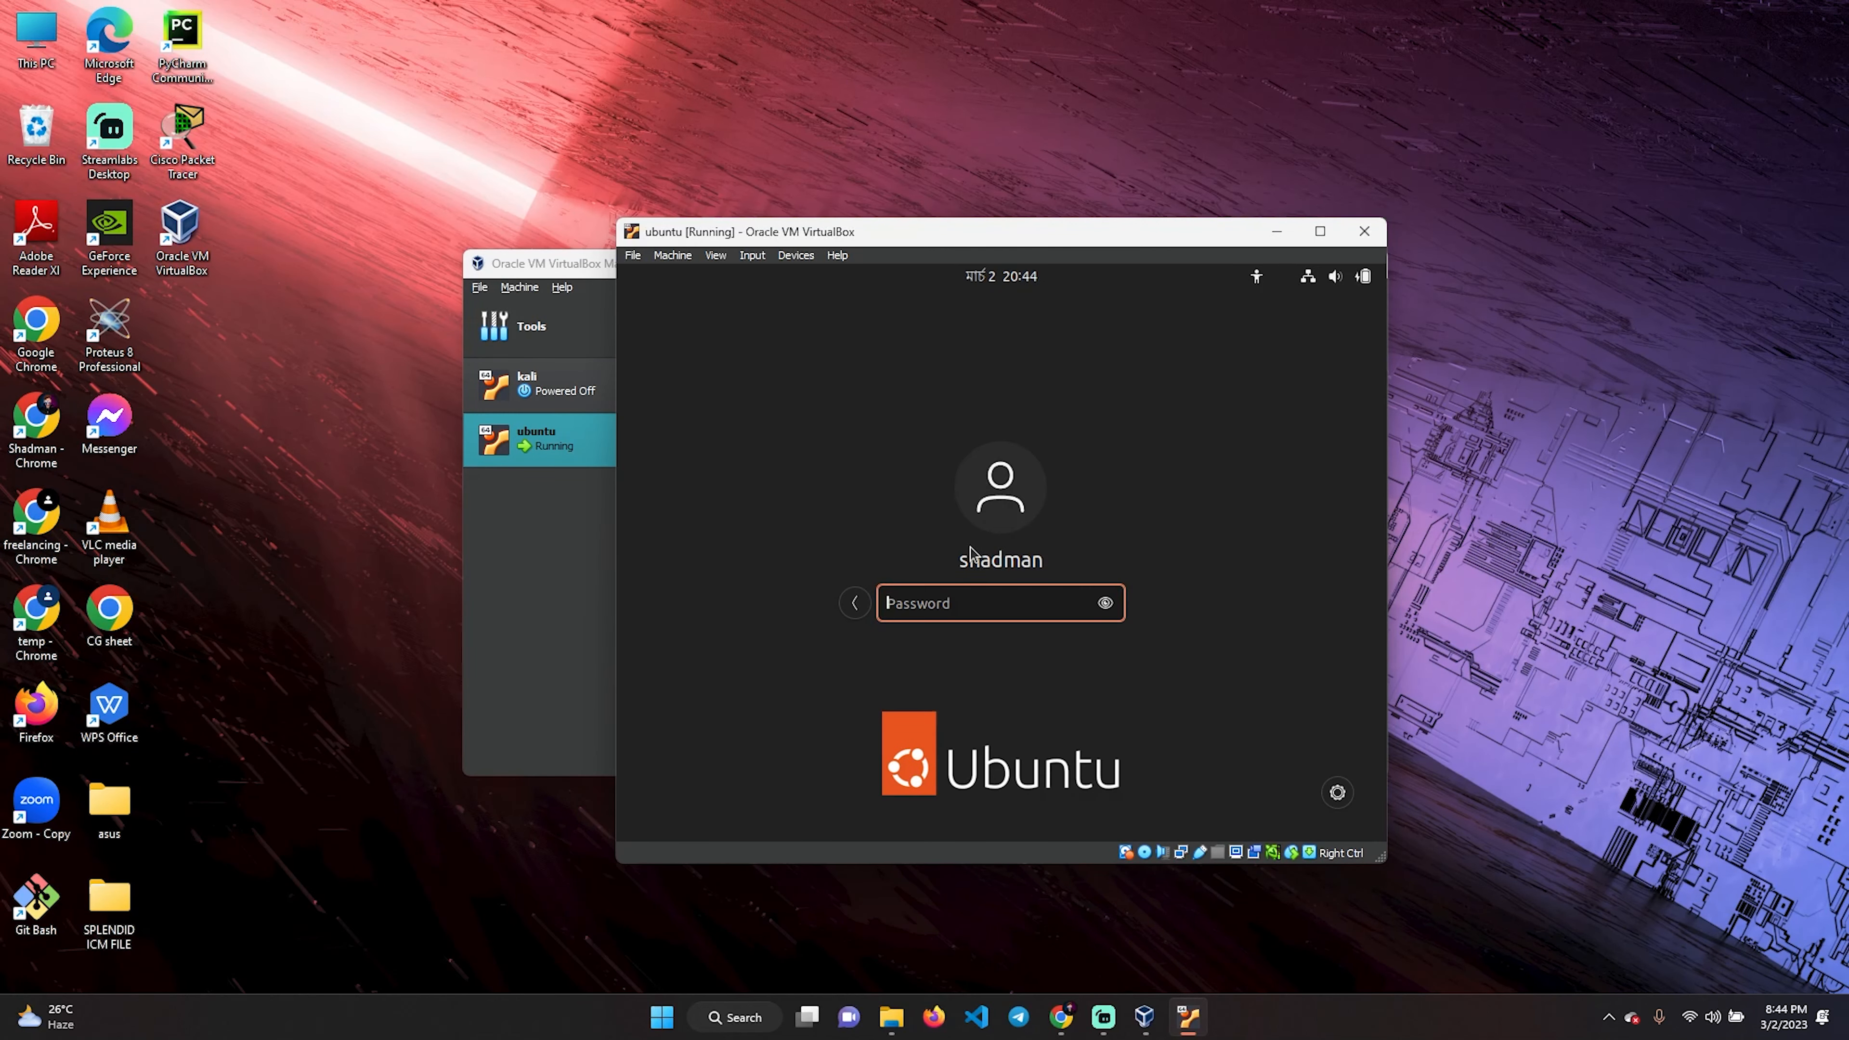
type("**********")
key("Return")
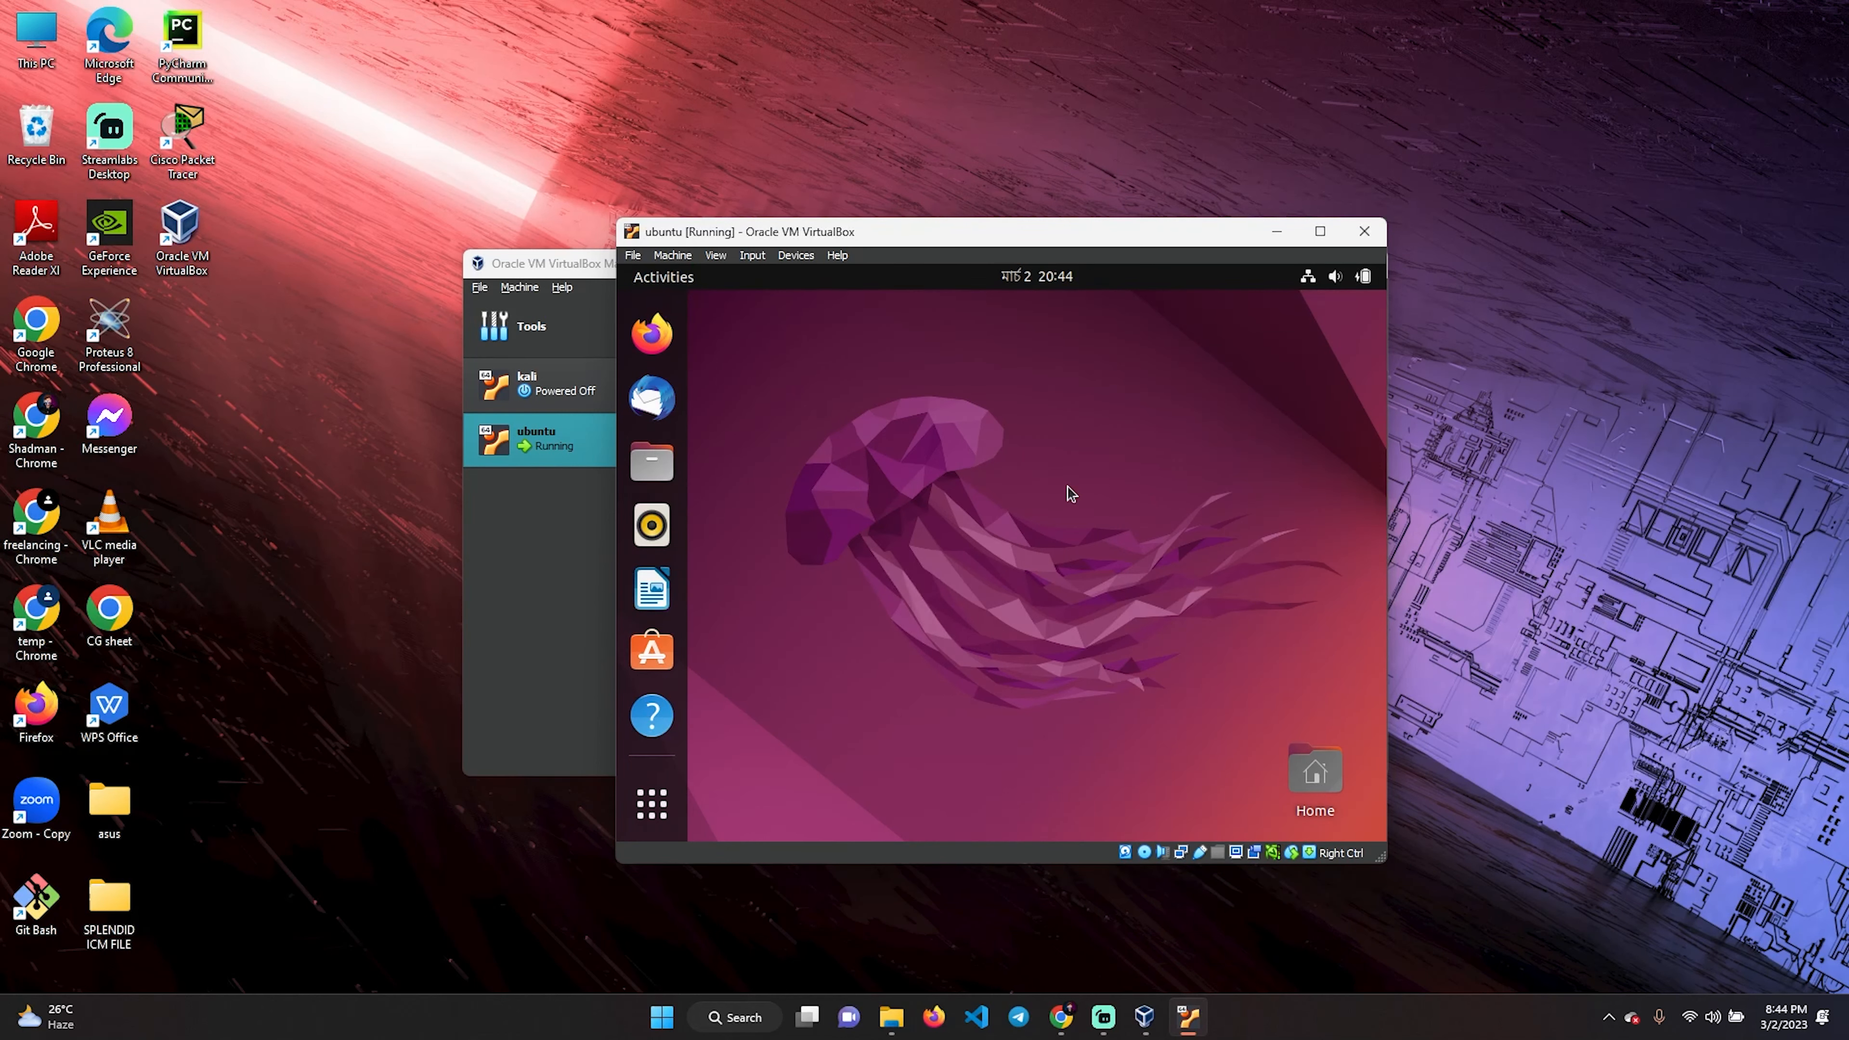
Step: Switch the ubuntu virtual machine to full-screen mode and move the Home folder to the desktop's lower-right area
left_click(714, 256)
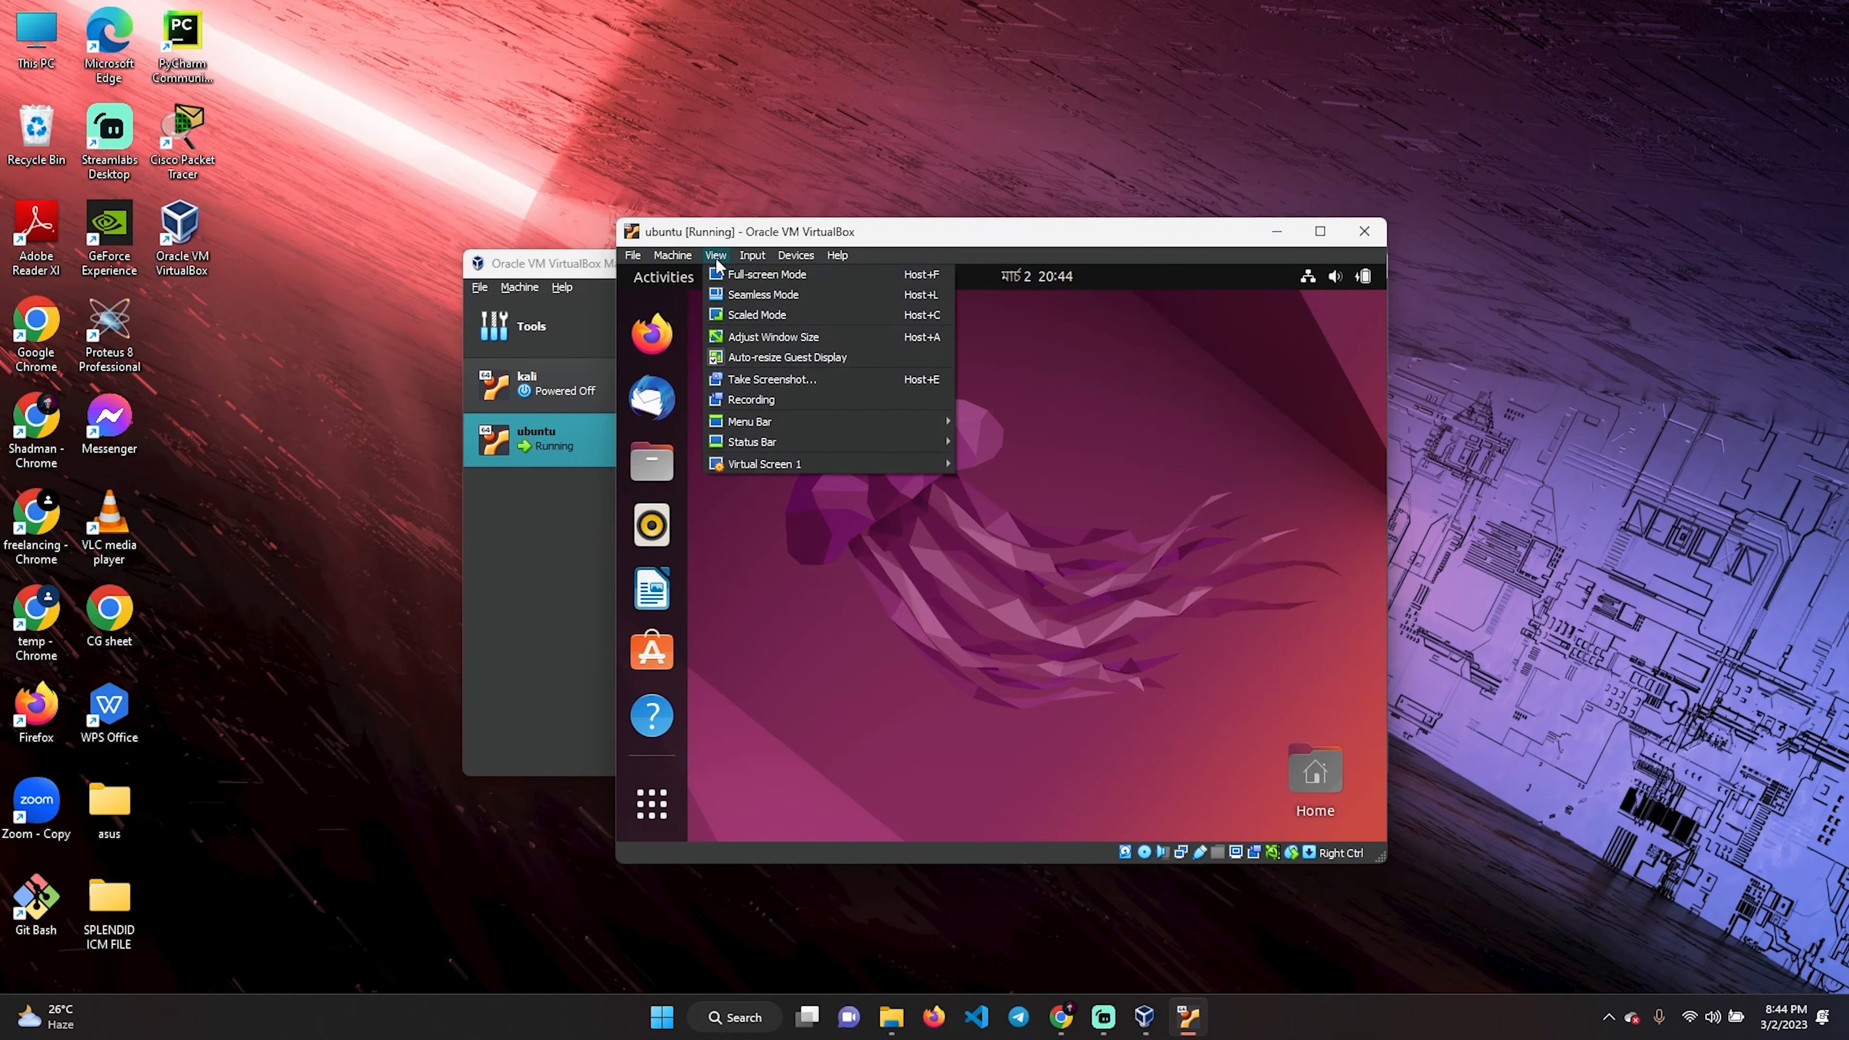
left_click(754, 276)
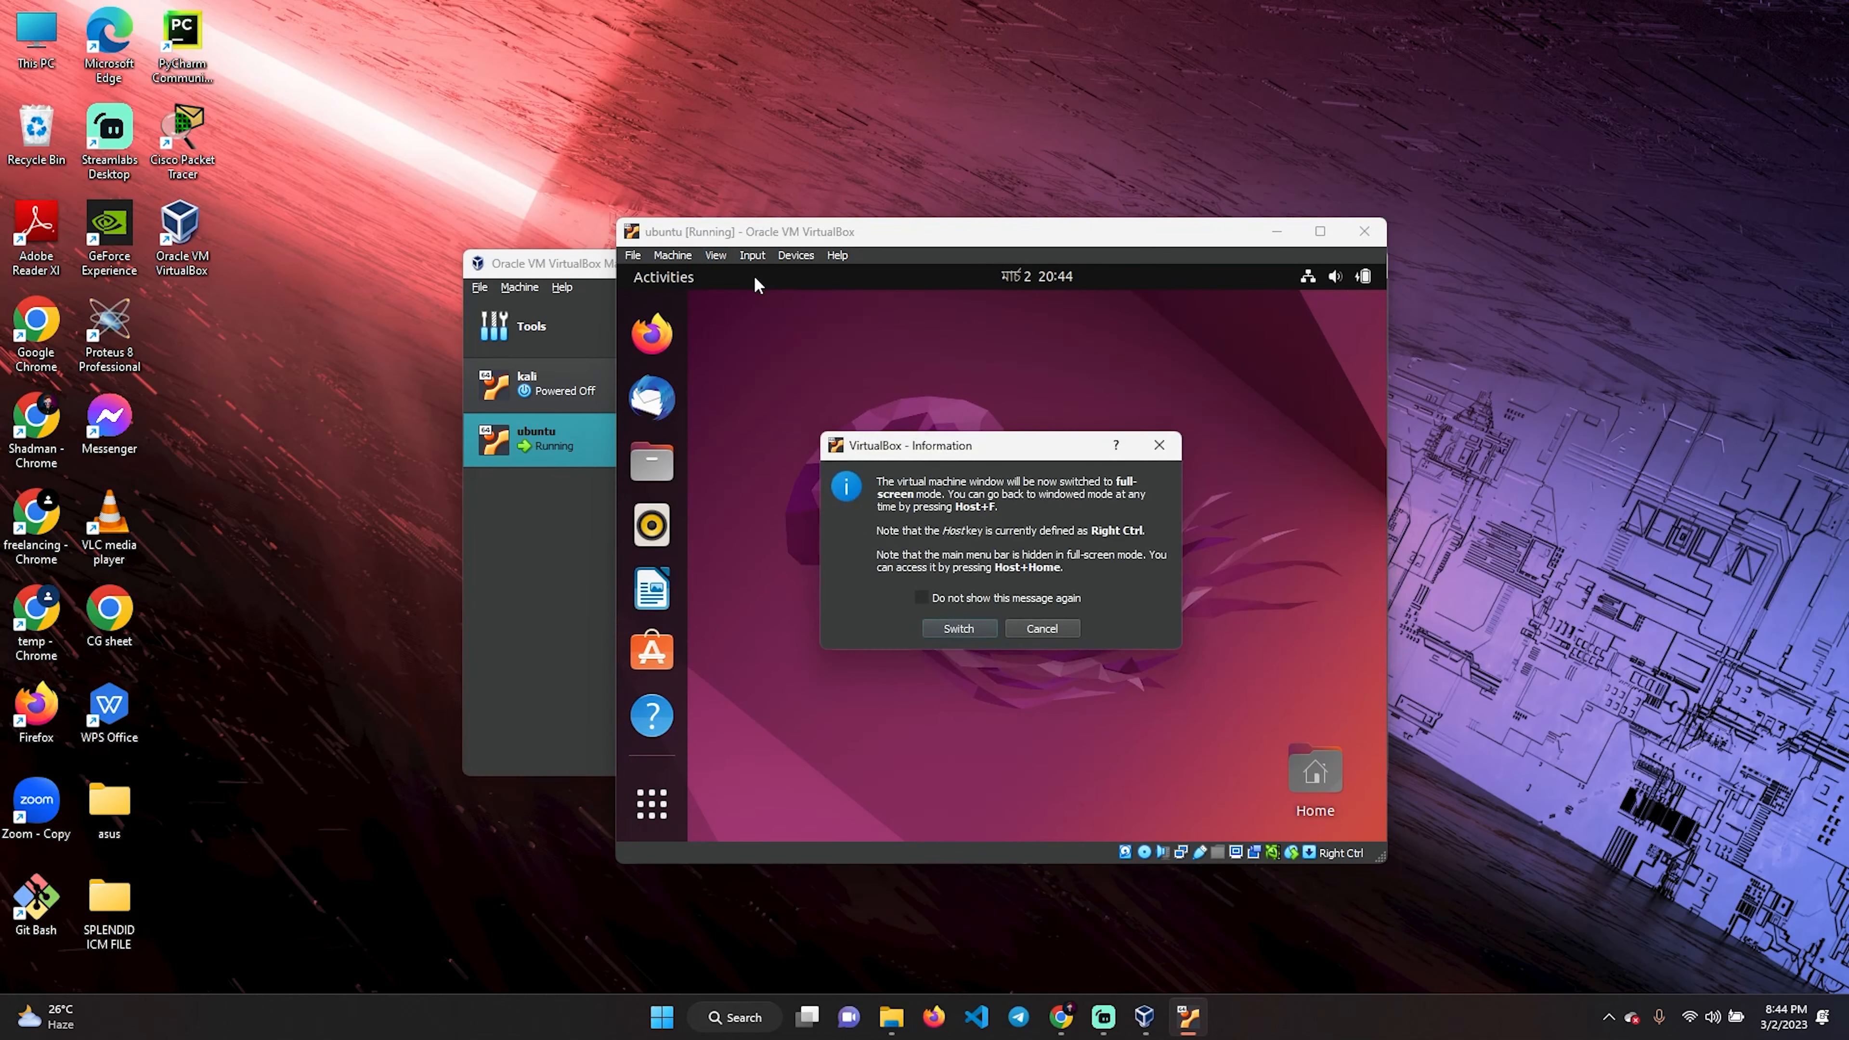
left_click(961, 626)
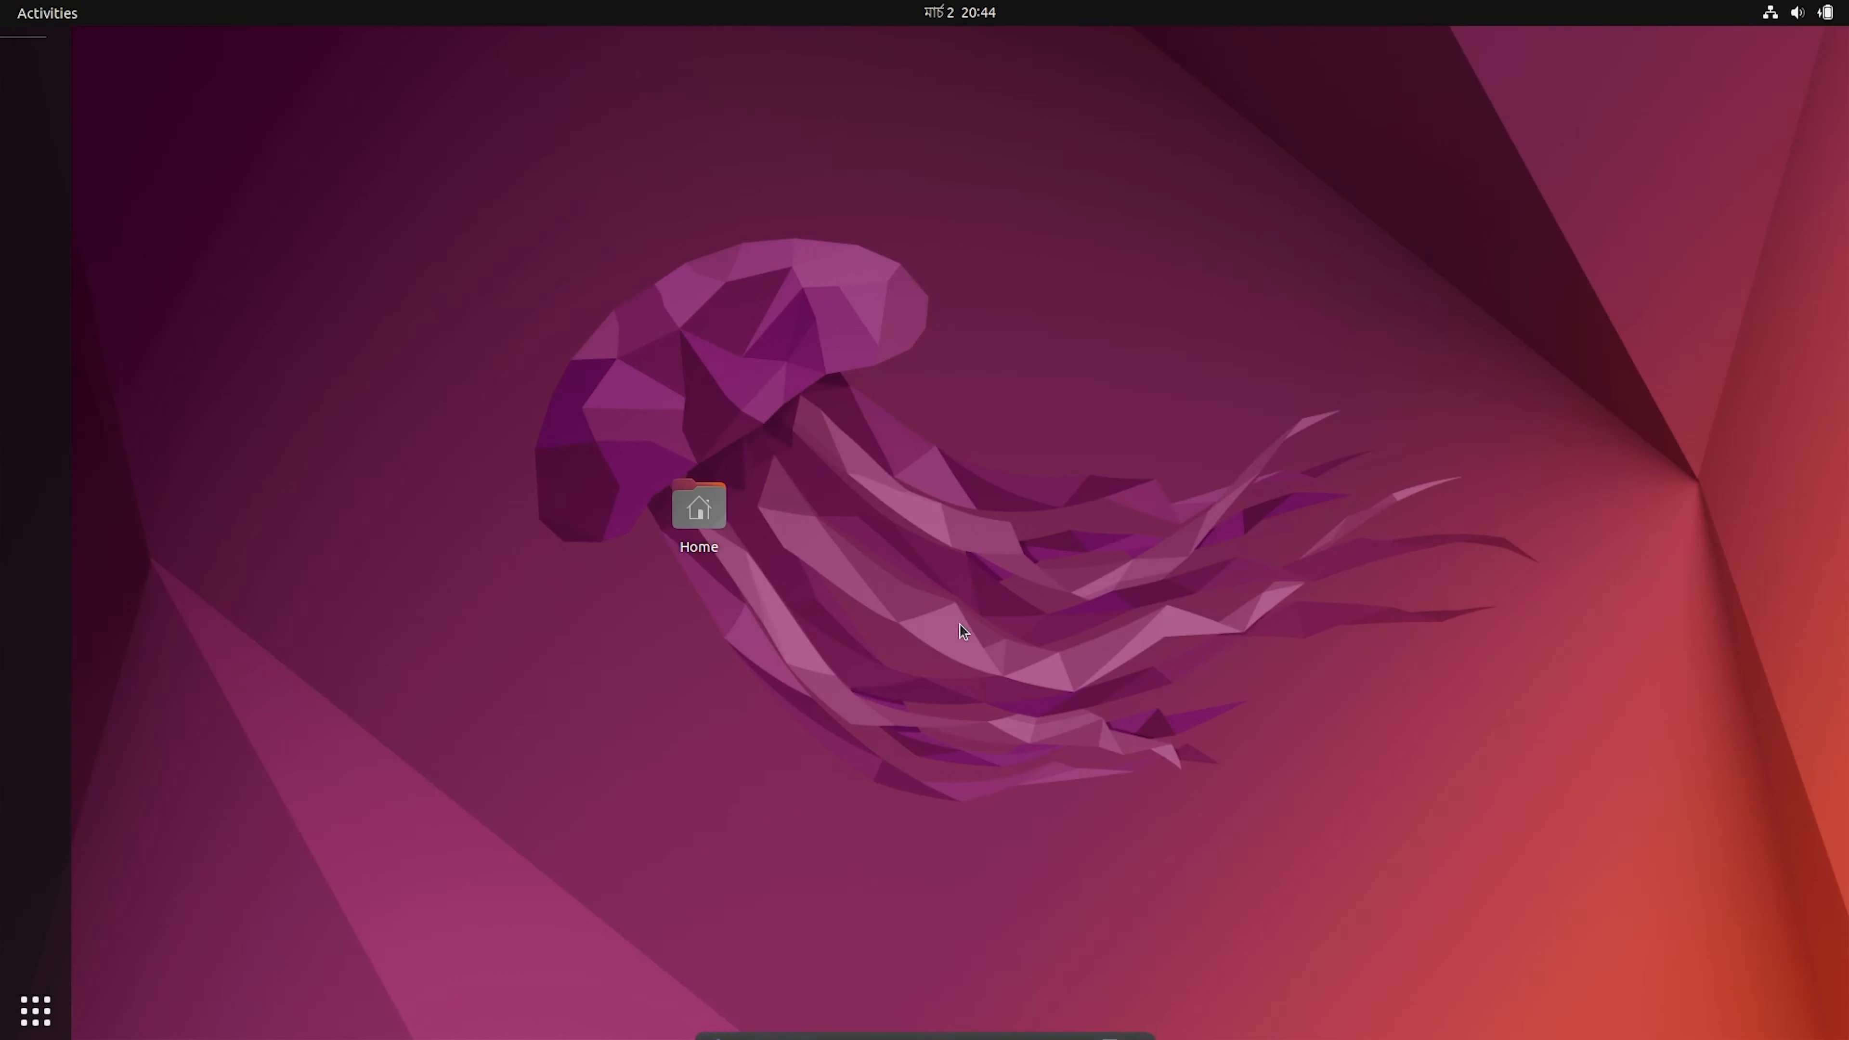
left_click_drag(713, 433, 1626, 896)
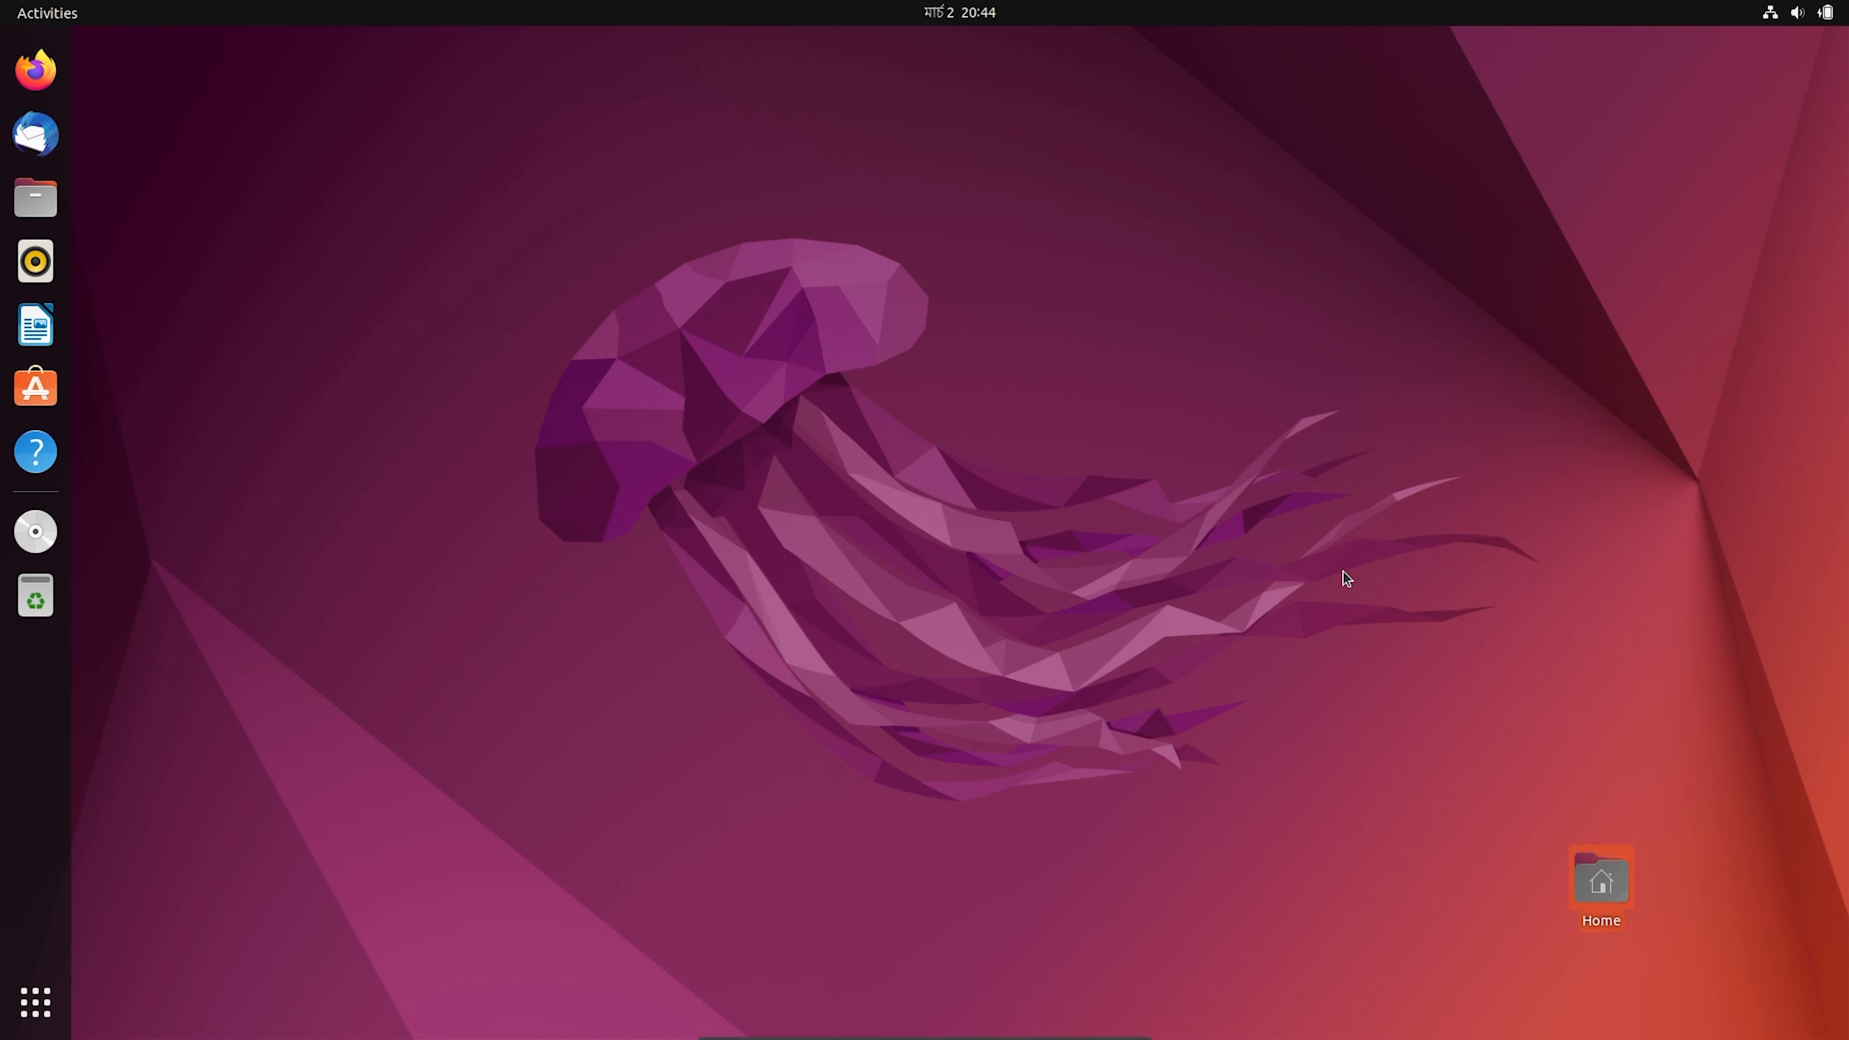